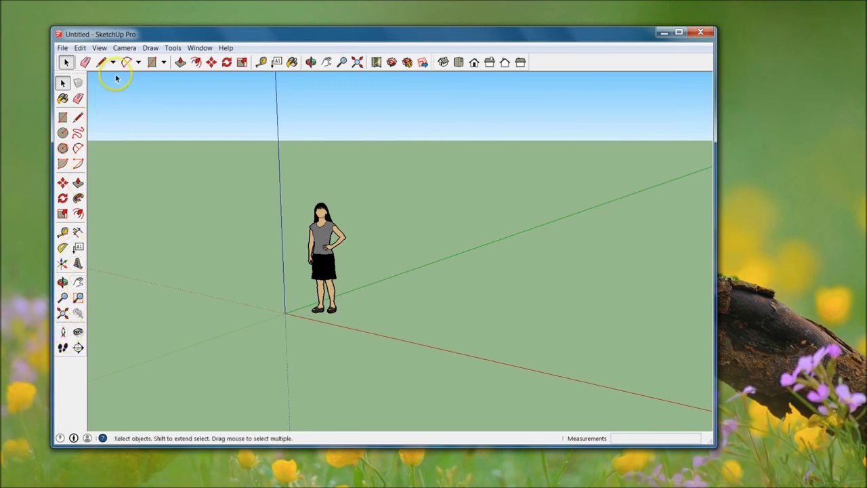
- Look through the view options and toolbar settings, then close them
left_click(99, 47)
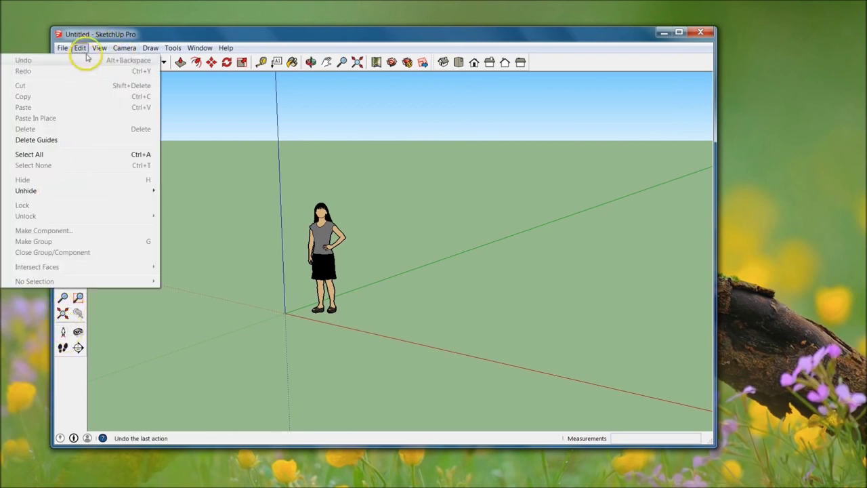
left_click(86, 61)
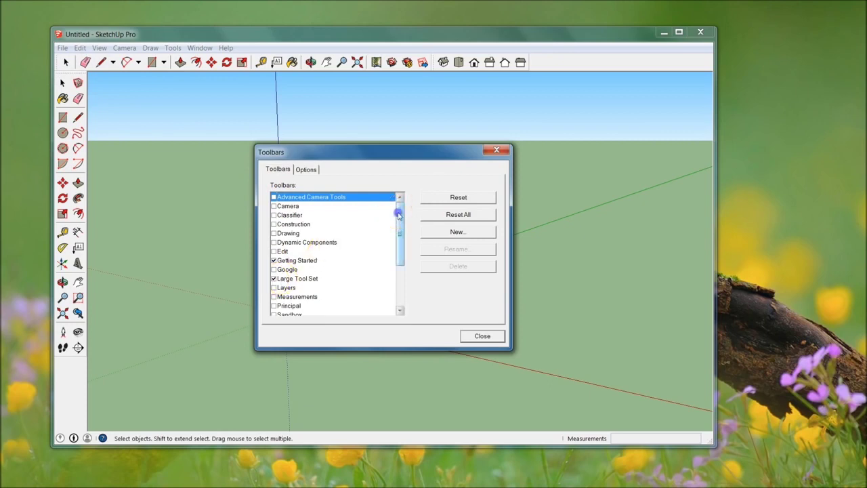
left_click_drag(398, 217, 403, 257)
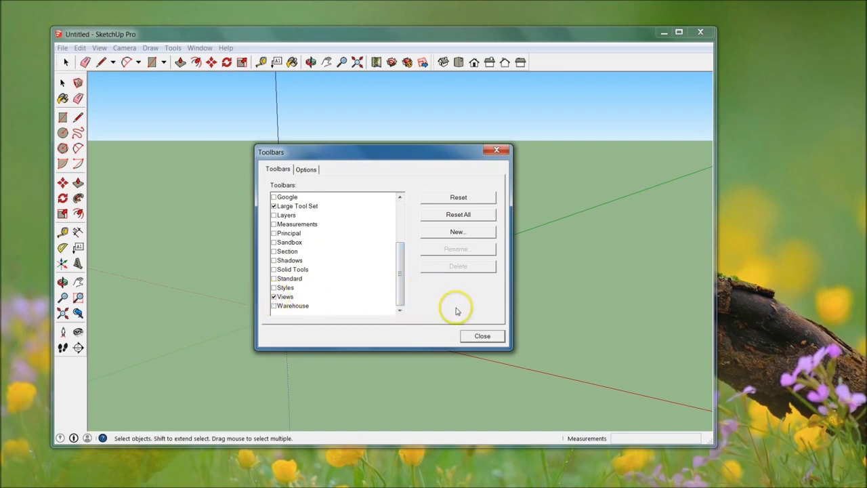
left_click(491, 337)
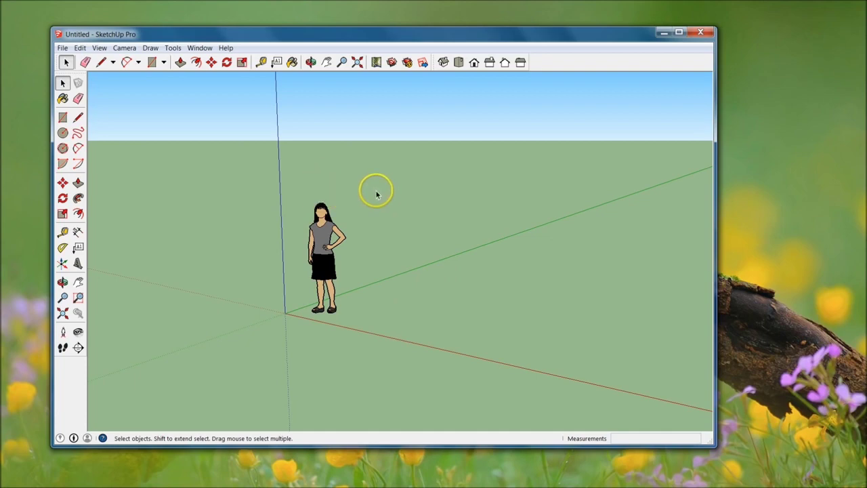
- Orbit the camera upward so the horizon rises and sky appears
key("o")
mouse_move(376, 191)
left_mouse_down()
mouse_move(420, 198)
mouse_move(594, 155)
mouse_move(622, 161)
mouse_move(637, 211)
mouse_move(605, 235)
mouse_move(534, 210)
mouse_move(439, 195)
mouse_move(436, 251)
mouse_move(637, 197)
mouse_move(637, 242)
mouse_move(493, 270)
mouse_move(411, 248)
mouse_move(420, 248)
left_mouse_up()
key("space")
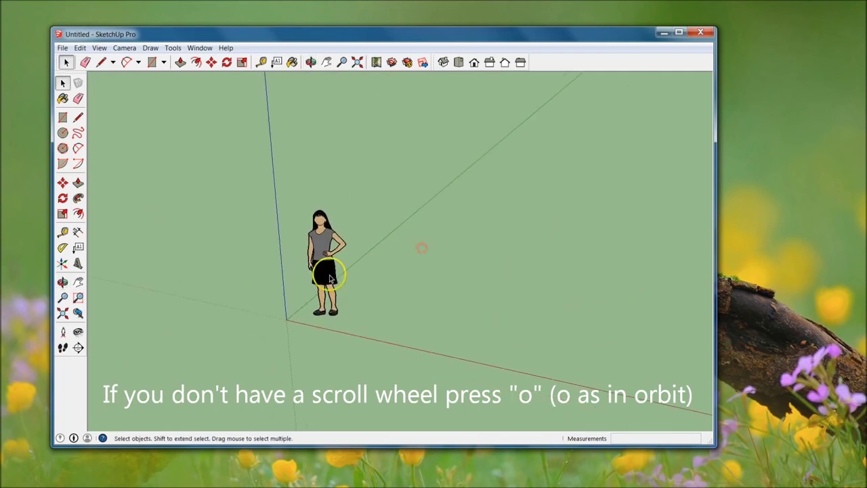
key("o")
mouse_move(556, 251)
left_mouse_down()
mouse_move(387, 248)
mouse_move(350, 187)
mouse_move(428, 193)
mouse_move(600, 248)
mouse_move(629, 242)
left_mouse_up()
key("space")
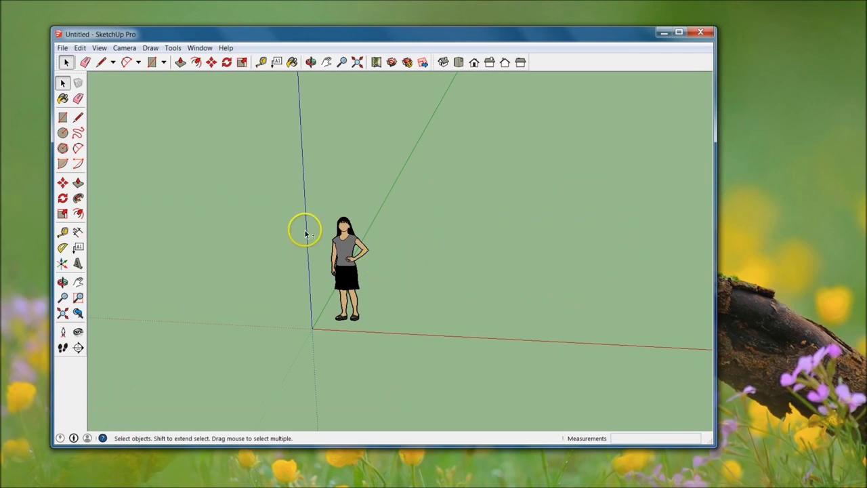
- Orbit to swing the figure and axes right and left, then lower the view to hide the sky
key("o")
mouse_move(271, 203)
left_mouse_down()
mouse_move(534, 190)
mouse_move(409, 219)
mouse_move(228, 233)
mouse_move(124, 252)
mouse_move(441, 209)
mouse_move(327, 232)
mouse_move(224, 230)
mouse_move(325, 232)
mouse_move(390, 218)
mouse_move(206, 228)
mouse_move(331, 224)
mouse_move(419, 204)
mouse_move(359, 208)
left_mouse_up()
key("space")
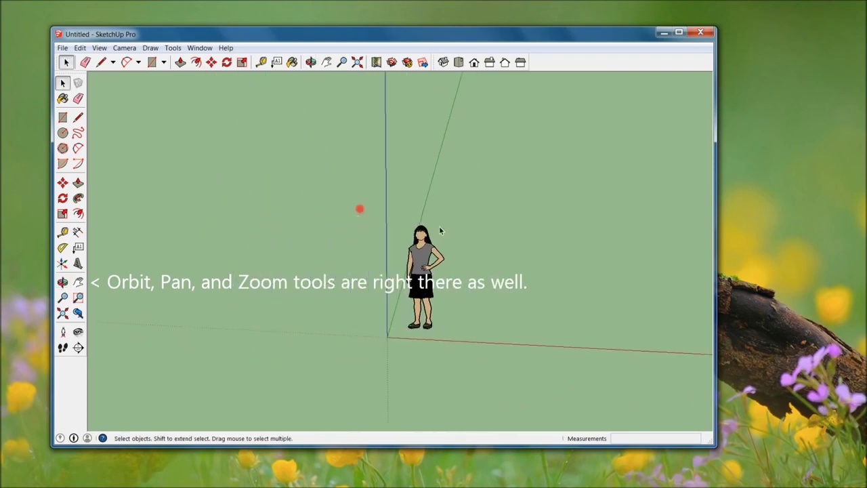
middle_click_drag(565, 265, 459, 261)
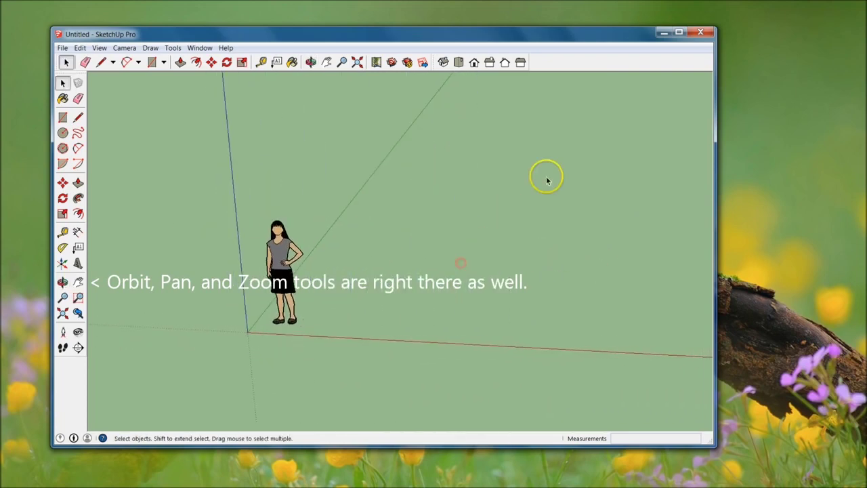
mouse_move(554, 176)
middle_mouse_down()
mouse_move(526, 191)
mouse_move(383, 207)
mouse_move(333, 184)
mouse_move(332, 137)
mouse_move(359, 107)
mouse_move(553, 144)
mouse_move(639, 191)
middle_mouse_up()
middle_click_drag(602, 226, 528, 244)
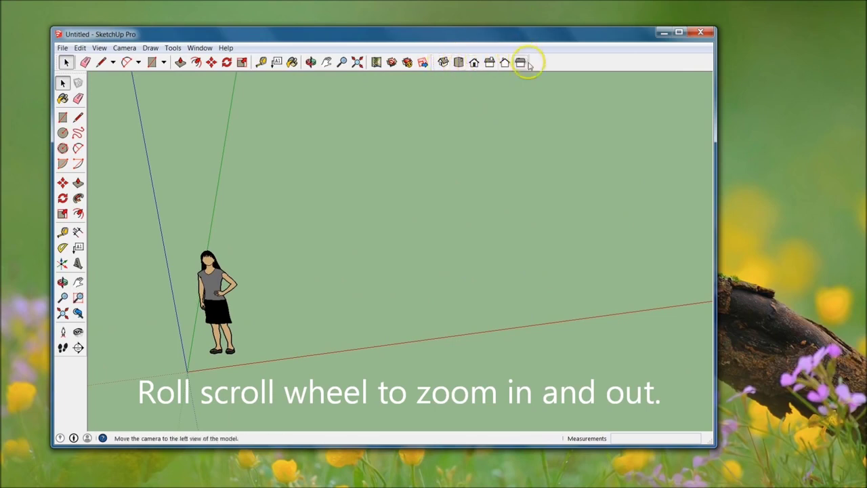
- Switch to the standard Top view, then the Front view
left_click(459, 62)
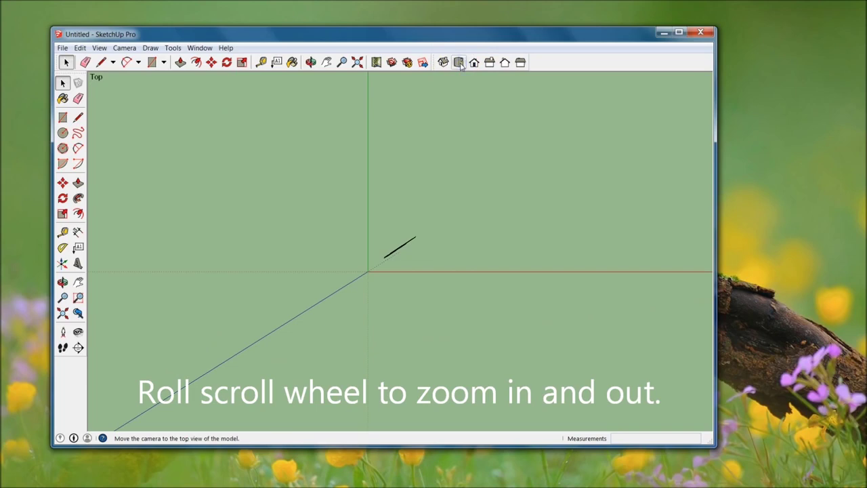
left_click(474, 62)
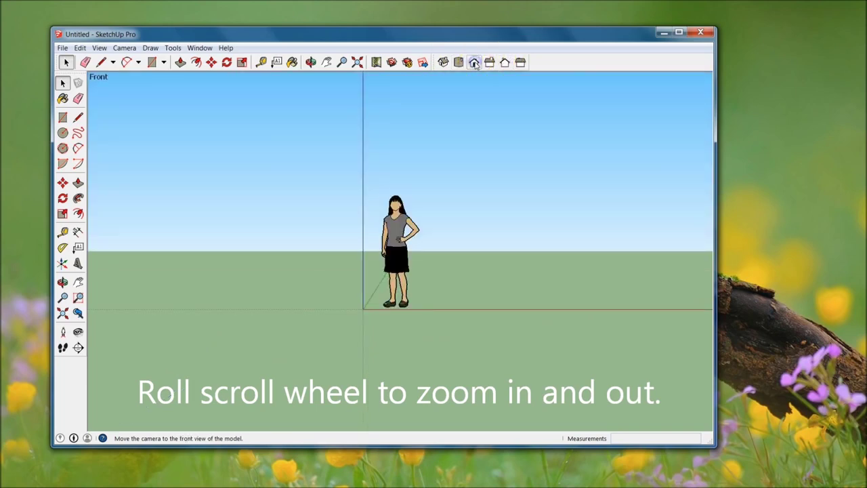
left_click(519, 63)
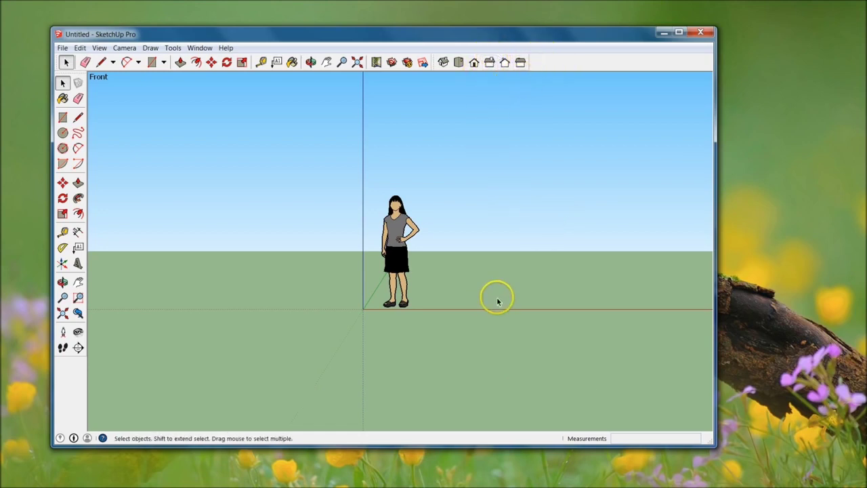
- Orbit from the front view back into a perspective view showing more ground
middle_click_drag(512, 293, 265, 340)
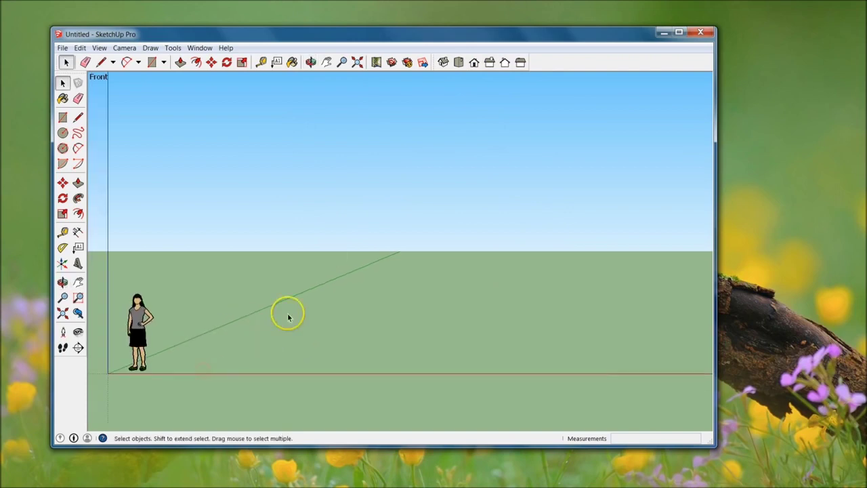
middle_click_drag(285, 312, 322, 302)
mouse_move(322, 302)
left_mouse_down()
mouse_move(286, 358)
mouse_move(295, 383)
left_mouse_up()
key("space")
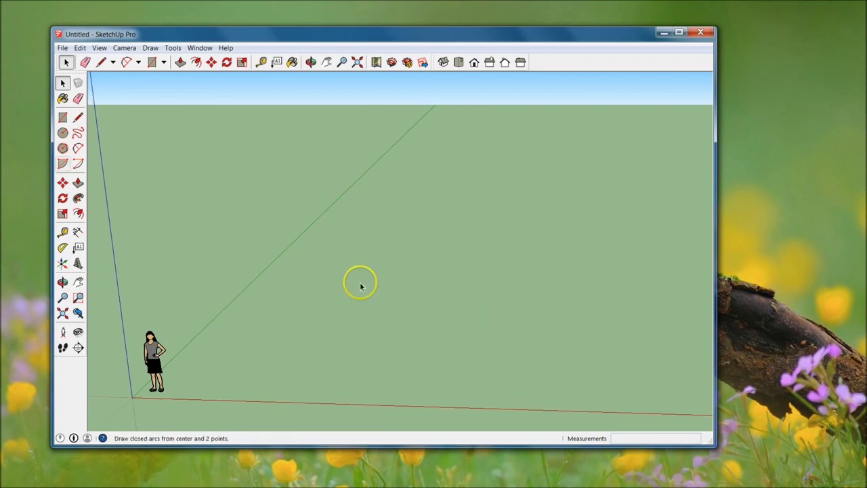
- Draw one straight ground edge constrained to the red axis, entering a 12' 6" length
left_click(79, 119)
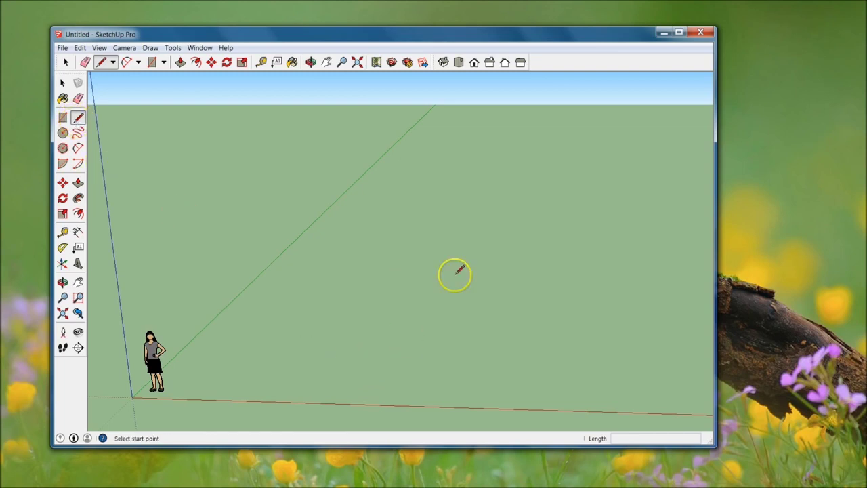
left_click(366, 348)
left_click_drag(386, 348, 493, 350)
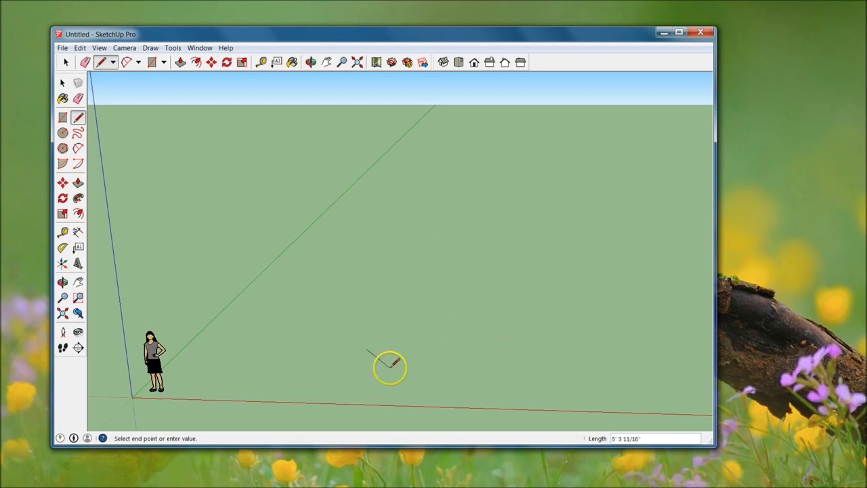
type("12'6")
key("Return")
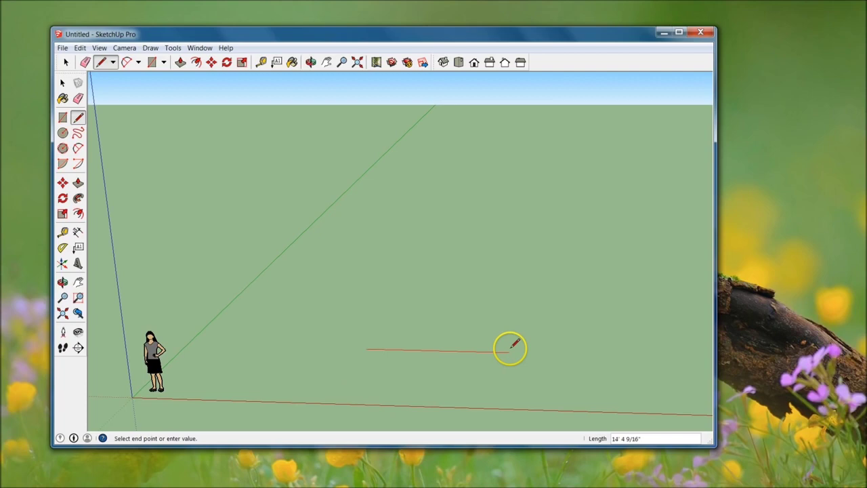
middle_click_drag(509, 348, 525, 359)
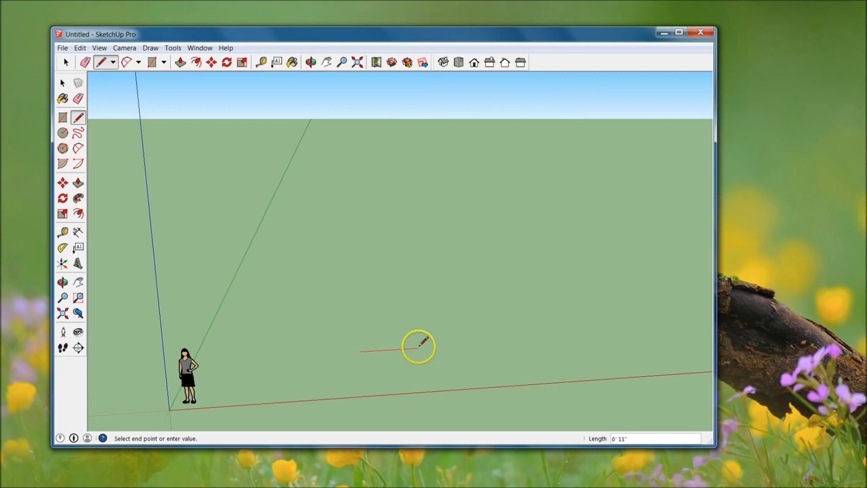
left_click(437, 348)
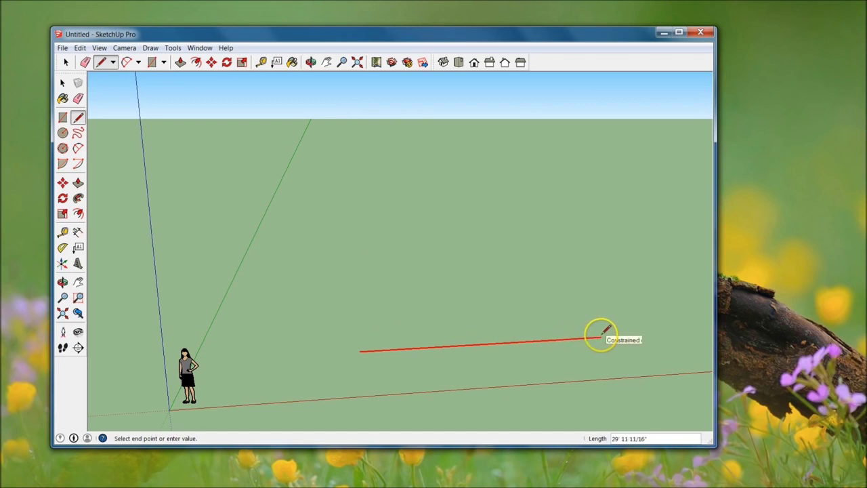
left_click(602, 336)
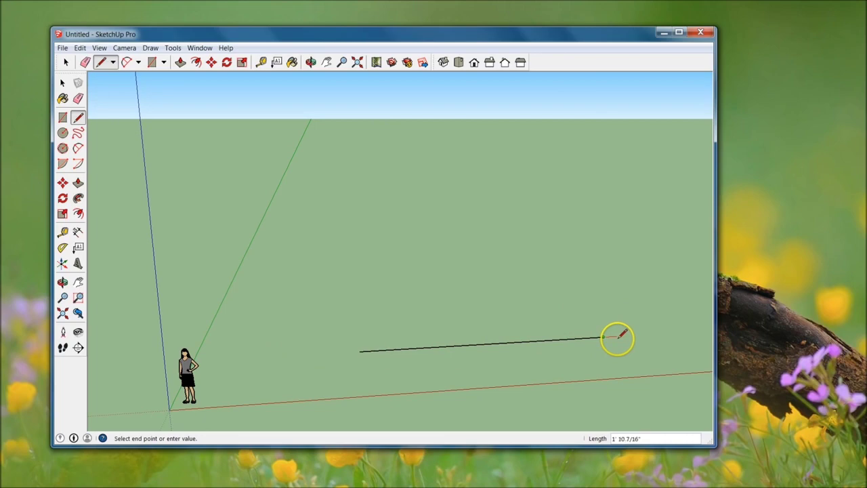
key("Escape")
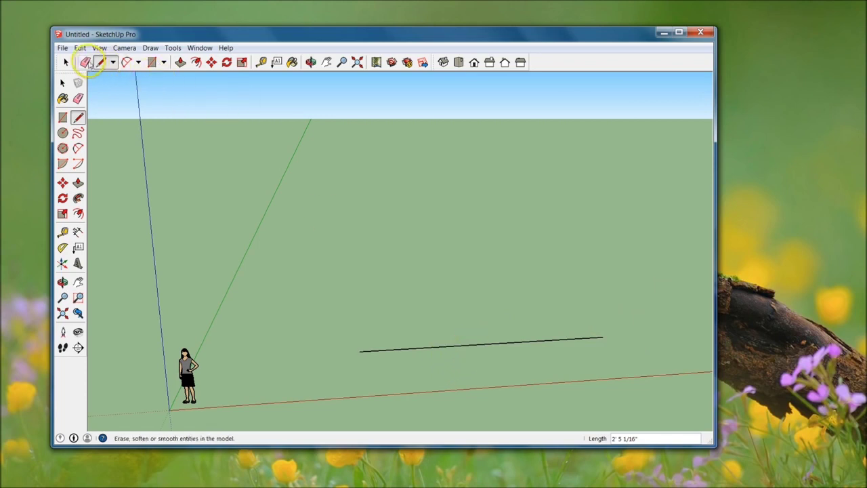
- Cancel the stray line starts, undo the drawn edge with Ctrl+Z, and begin a new ground line
left_click(81, 48)
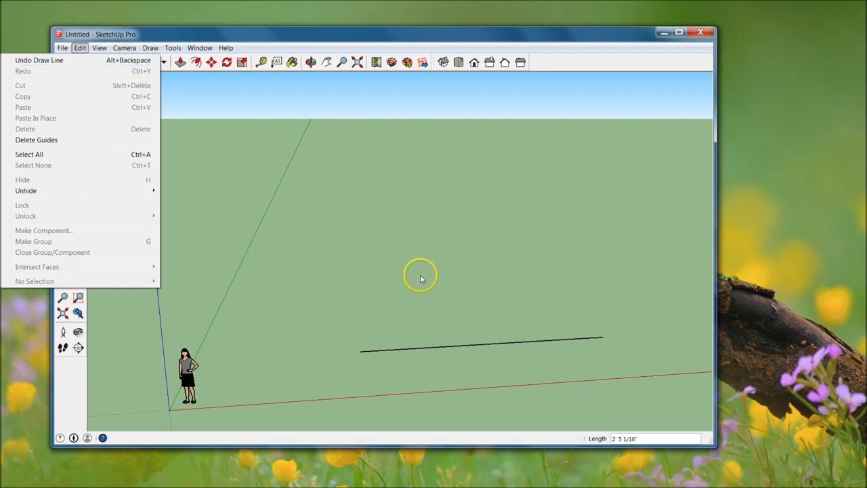
left_click(474, 302)
left_click(474, 296)
key("Escape")
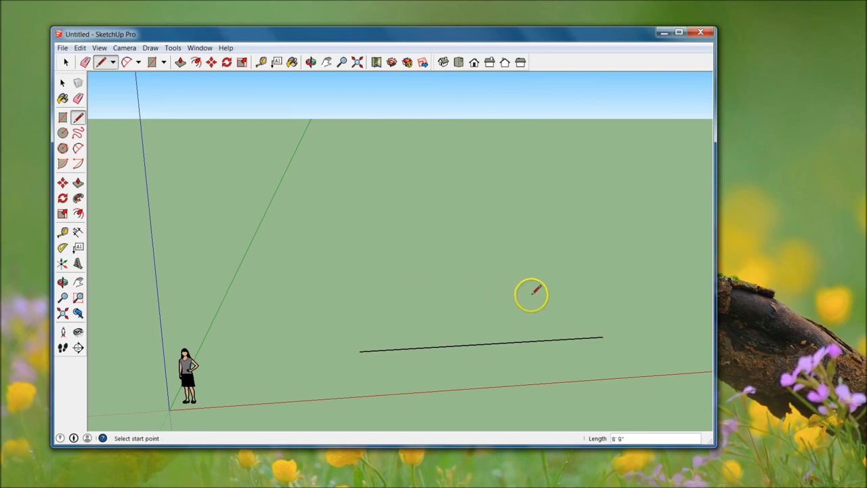
left_click_drag(470, 294, 471, 315)
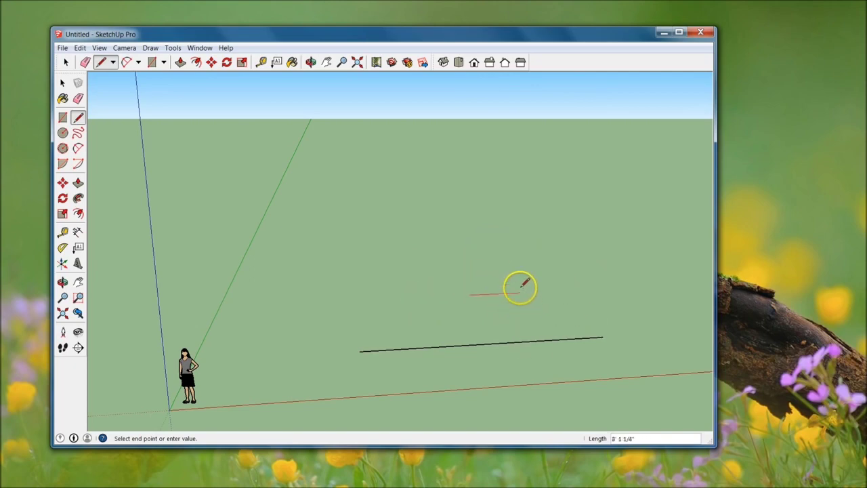
key("Escape")
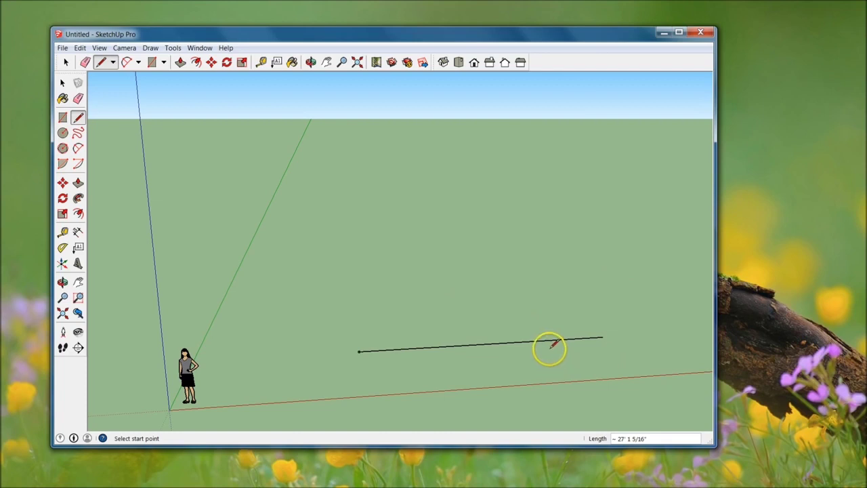
key("ctrl+z")
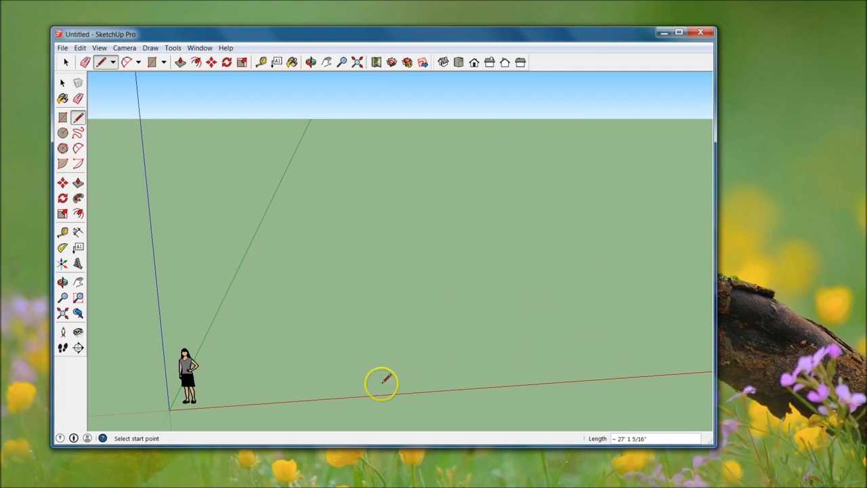
left_click(384, 357)
type("30'")
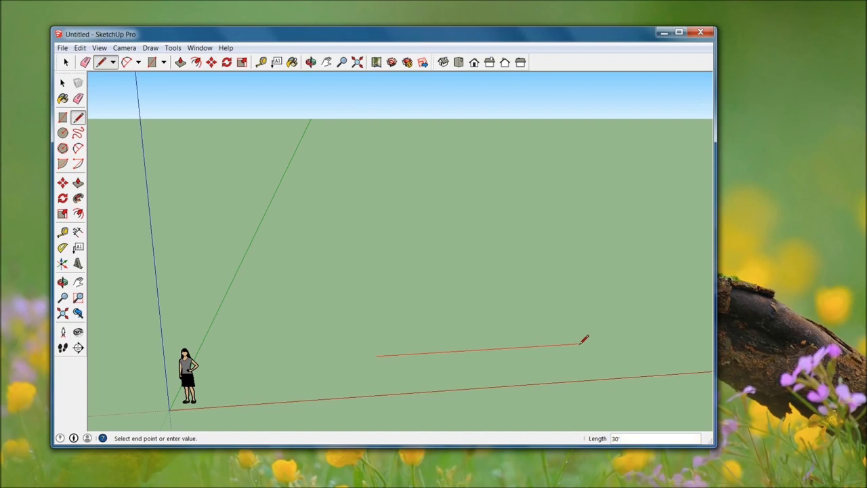
- Confirm a 30' length for the ground edge along the red axis
key("Return")
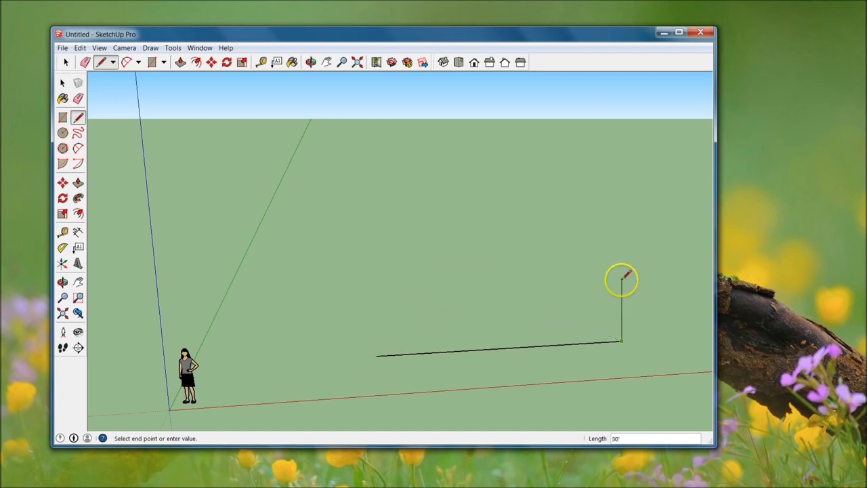
- Add the second and third 30' edges, forming a U-shaped outline
mouse_move(621, 327)
middle_mouse_down()
mouse_move(307, 412)
mouse_move(522, 341)
mouse_move(451, 203)
mouse_move(501, 196)
middle_mouse_up()
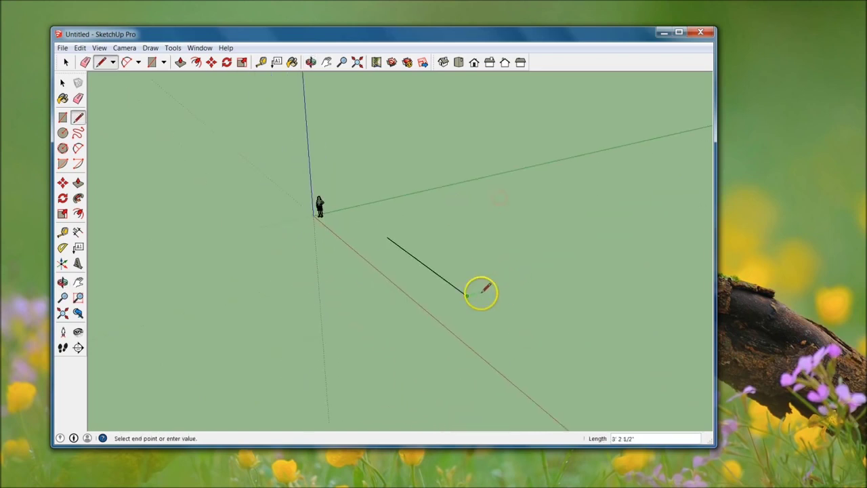
scroll(484, 289, "up", 2)
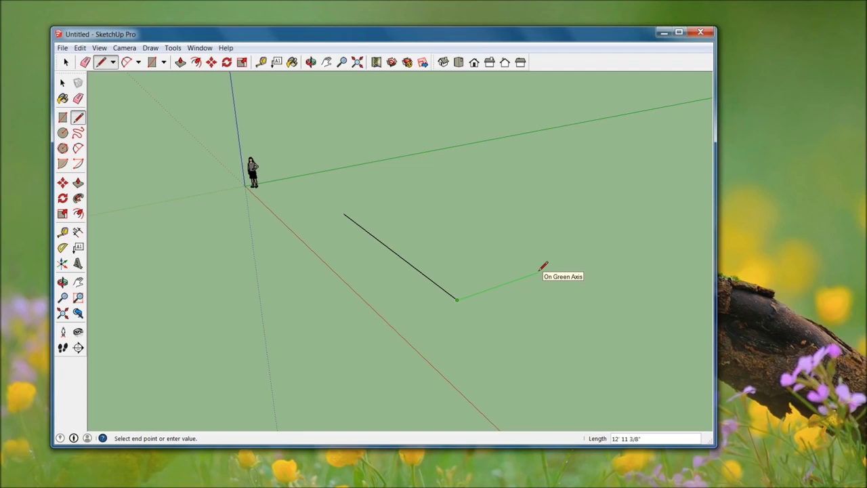
type("30'")
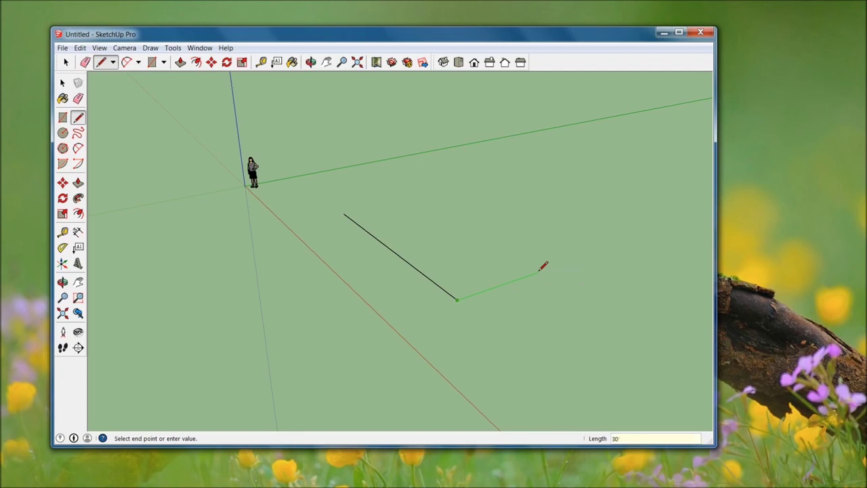
key("Return")
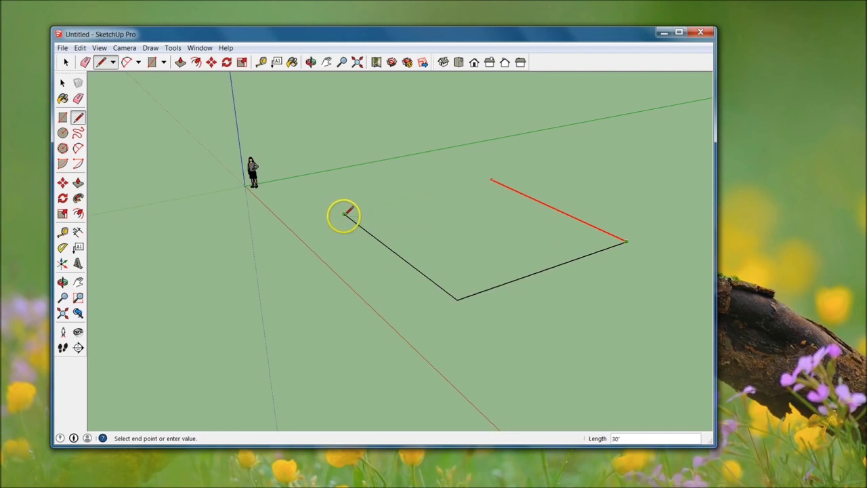
left_click(345, 215)
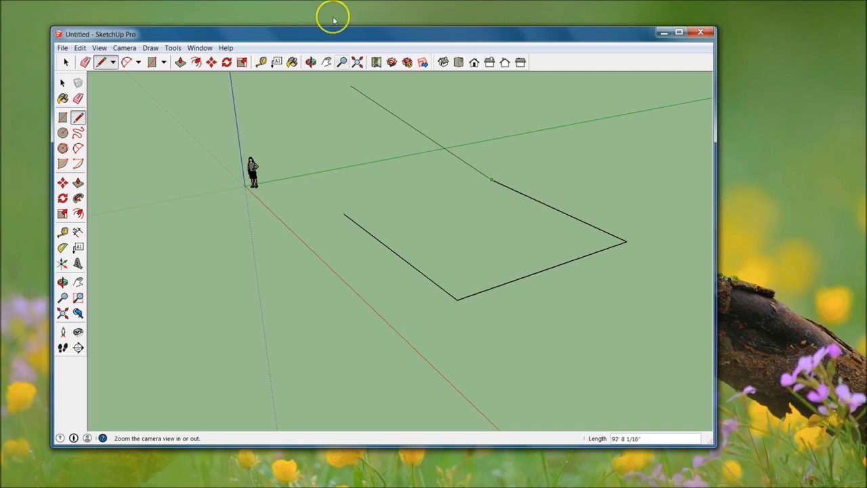
- Maximize the window and draw the fourth edge, closing the 30' square into a face
left_click_drag(353, 34, 342, 2)
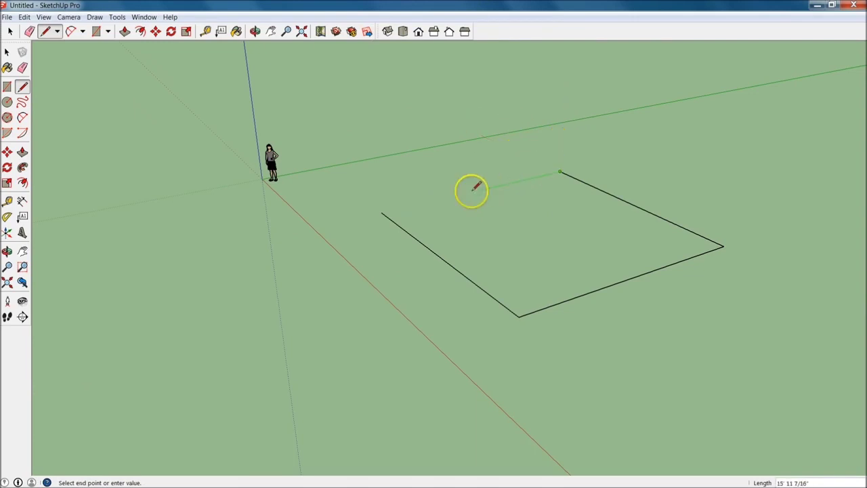
key("Escape")
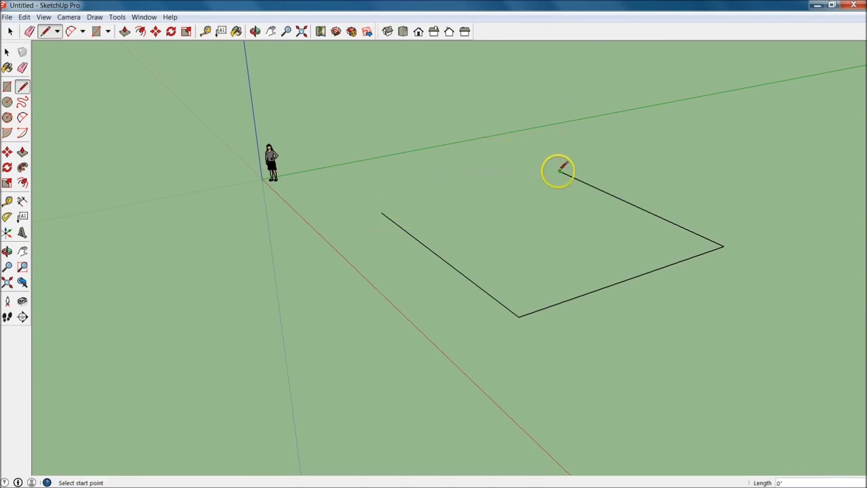
left_click(559, 171)
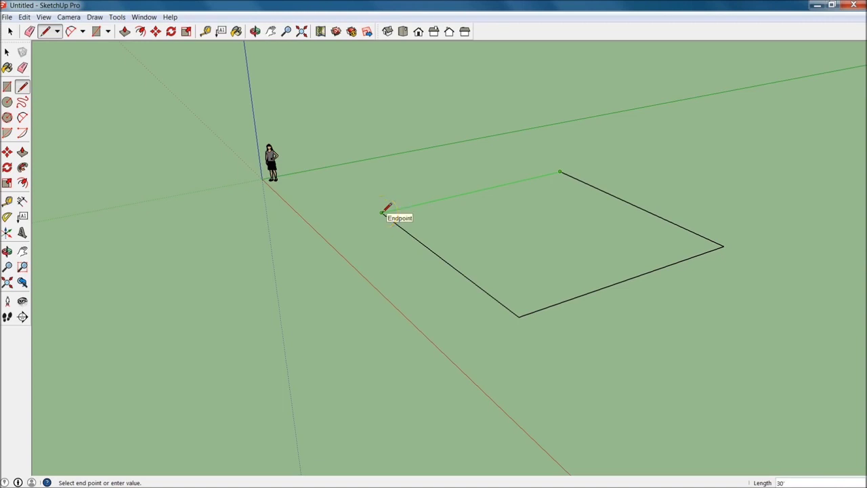
left_click(382, 213)
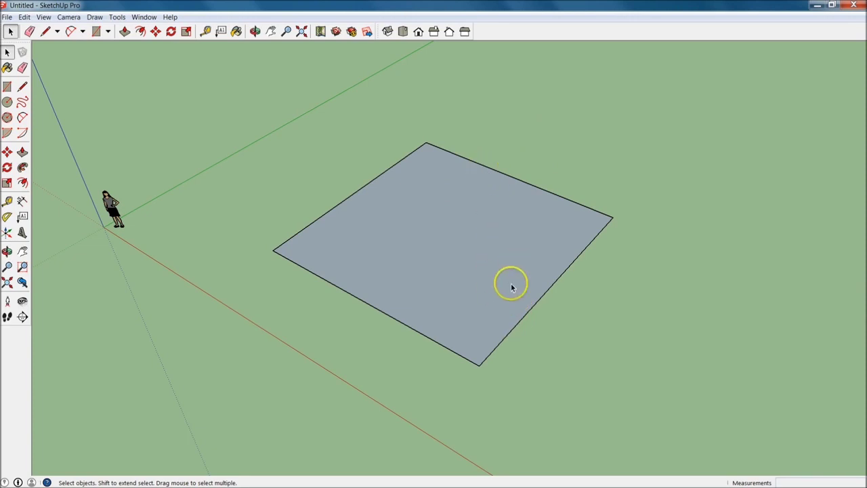
- Orbit to a flatter angle over the 30' square face
middle_click_drag(493, 253, 487, 206)
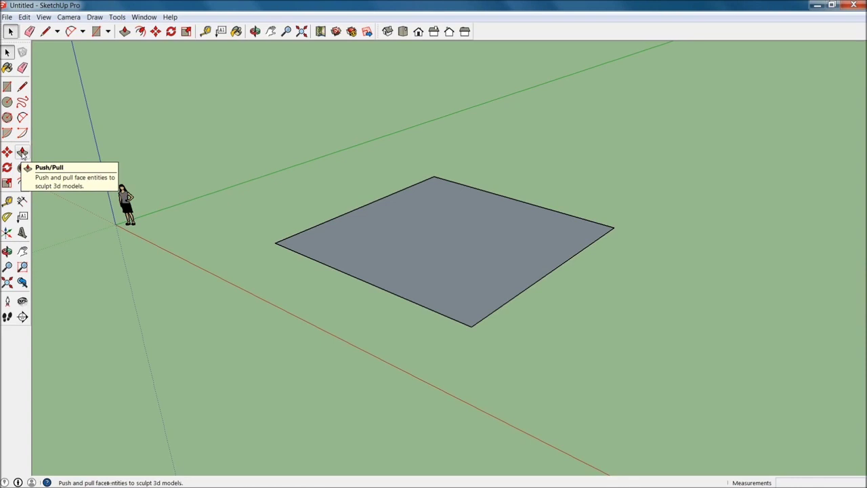
- Select the Push/Pull tool from the left toolbar
left_click(23, 154)
left_click(23, 152)
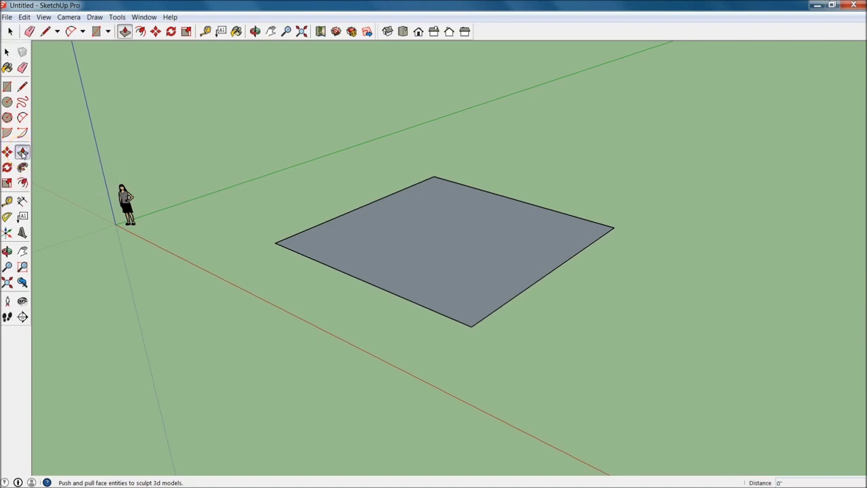
left_click(23, 153)
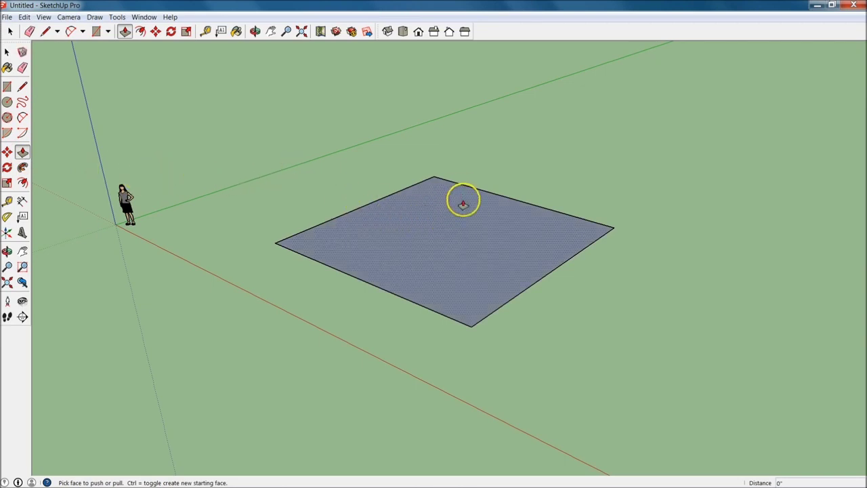
- Pull the 30' square face up into a box and set its height to 120 inches (10')
left_click(450, 235)
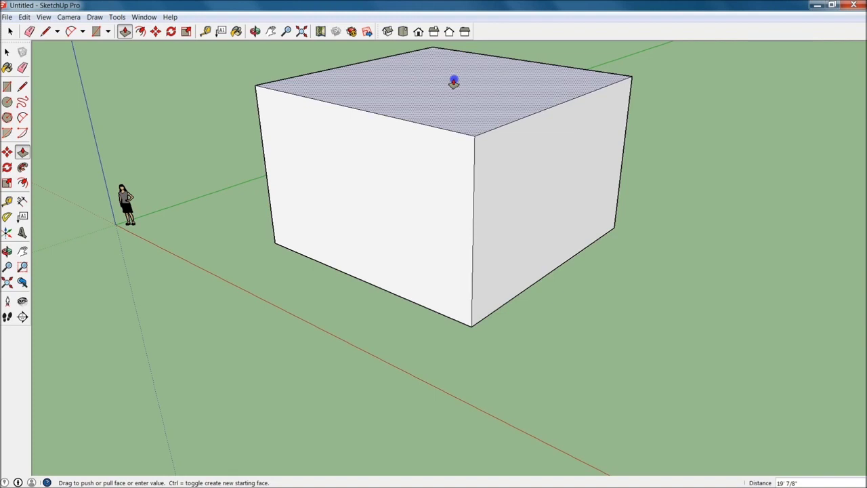
left_click(454, 81)
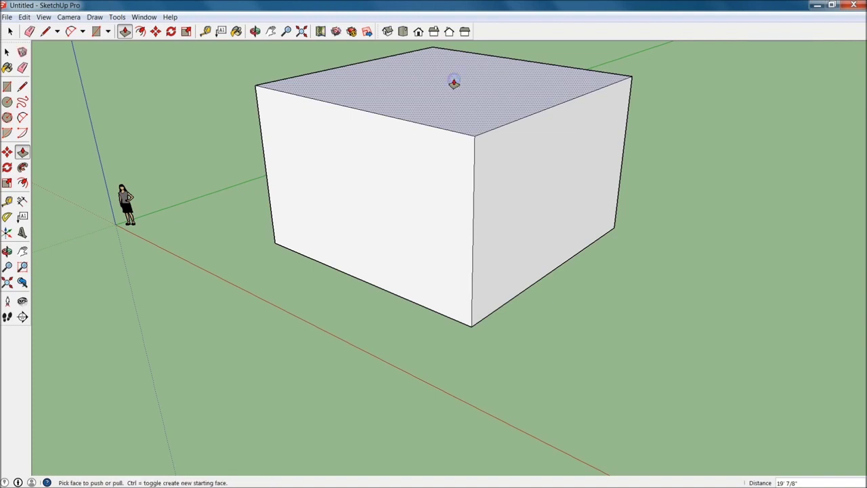
left_click(480, 77)
type("120")
left_click(543, 78)
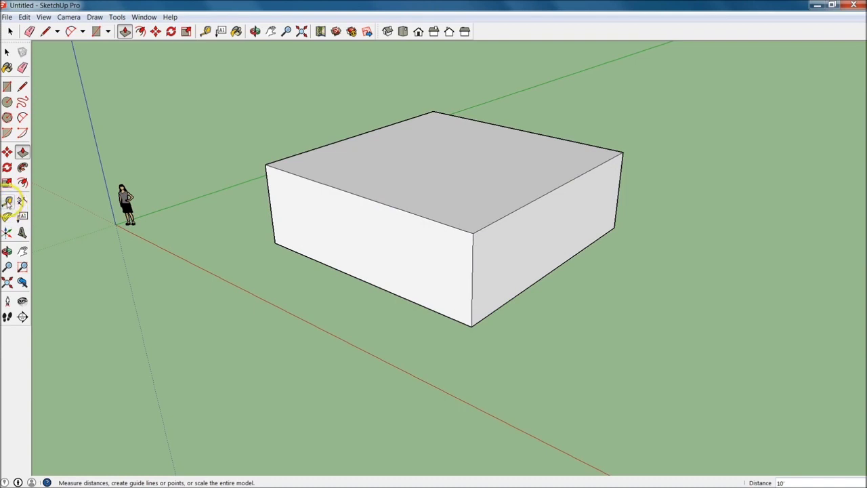
left_click(8, 202)
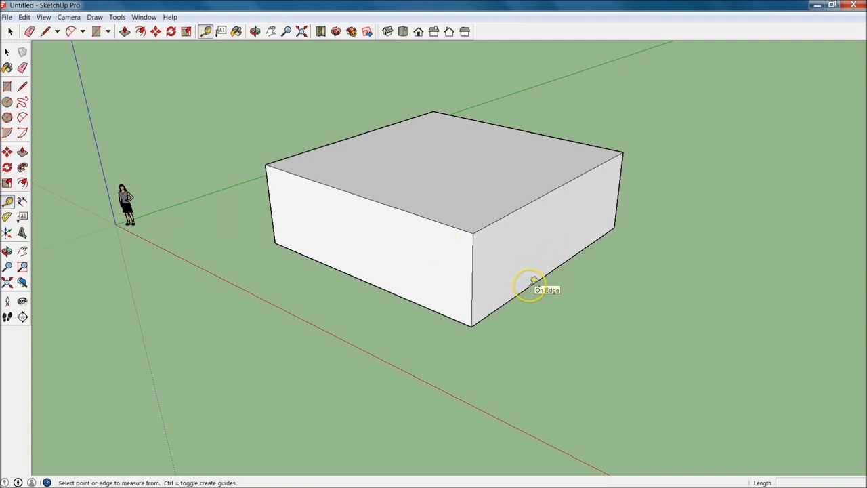
- Measure the box's side from bottom to top edge to confirm 10', then start a line at its front corner
left_click(531, 283)
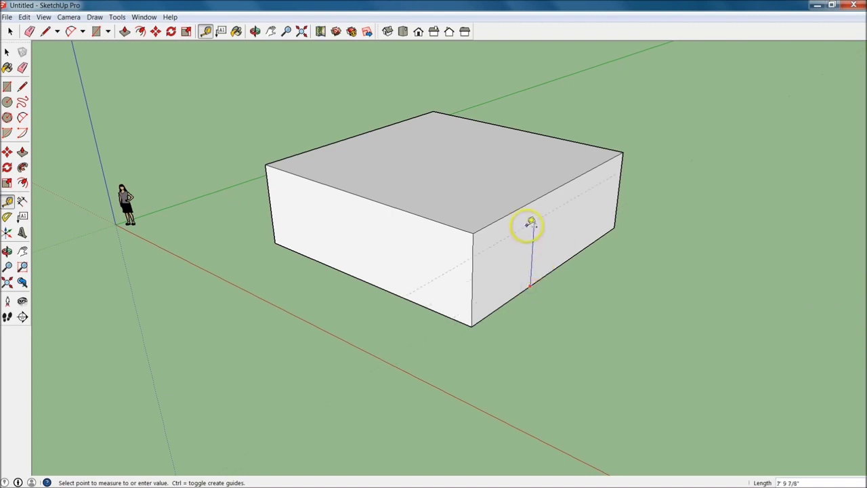
left_click(538, 195)
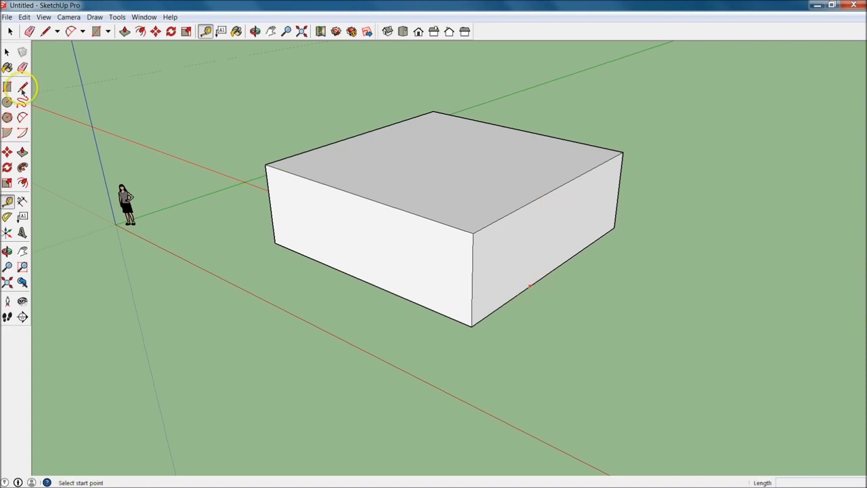
key("space")
left_click(22, 86)
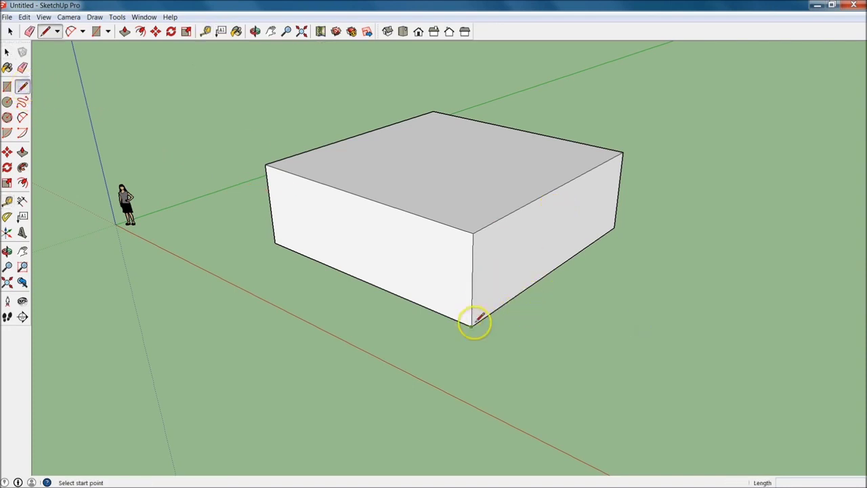
left_click(474, 234)
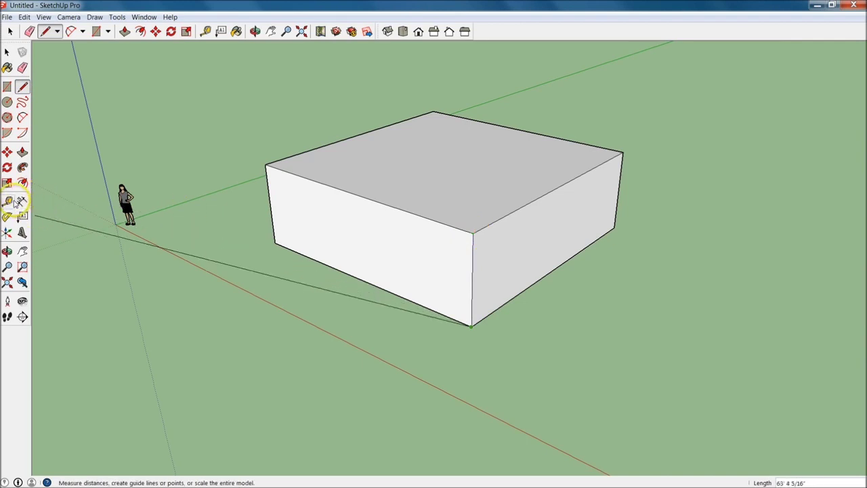
- Create a dashed guide 10' from the box's lower edge with the Tape Measure
left_click(9, 201)
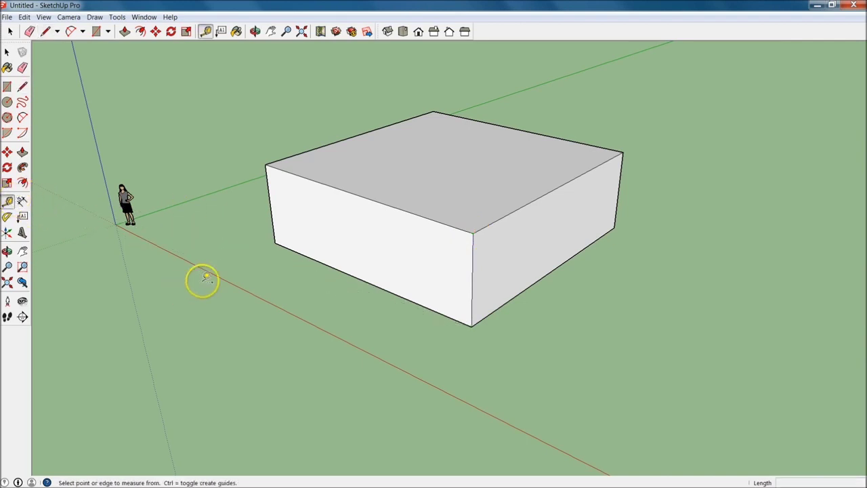
left_click(515, 294)
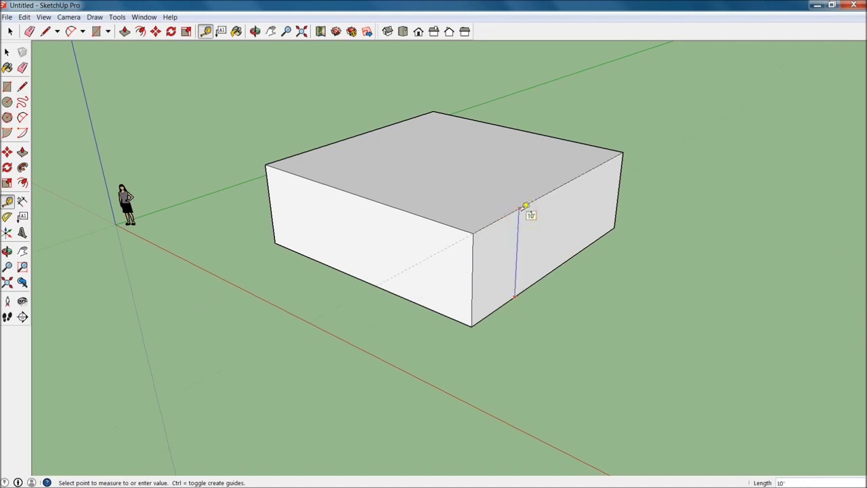
left_click(522, 208)
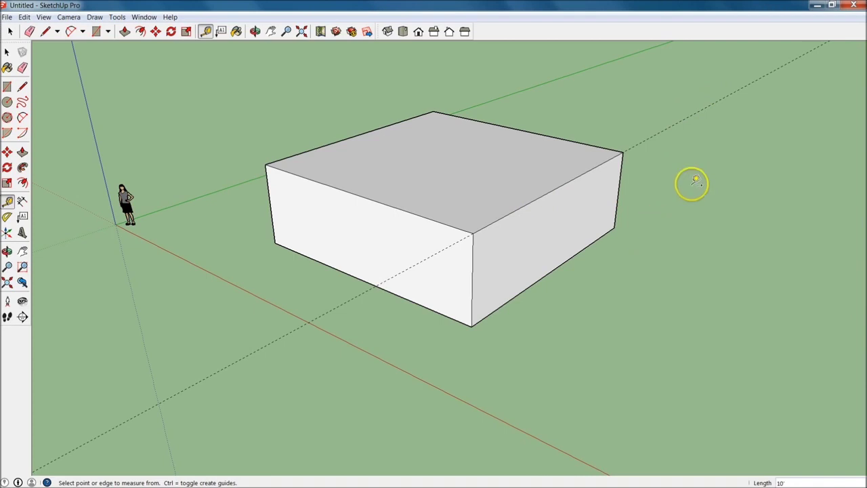
- Draw a line from the box's right corner toward the guide, then cancel it
key("l")
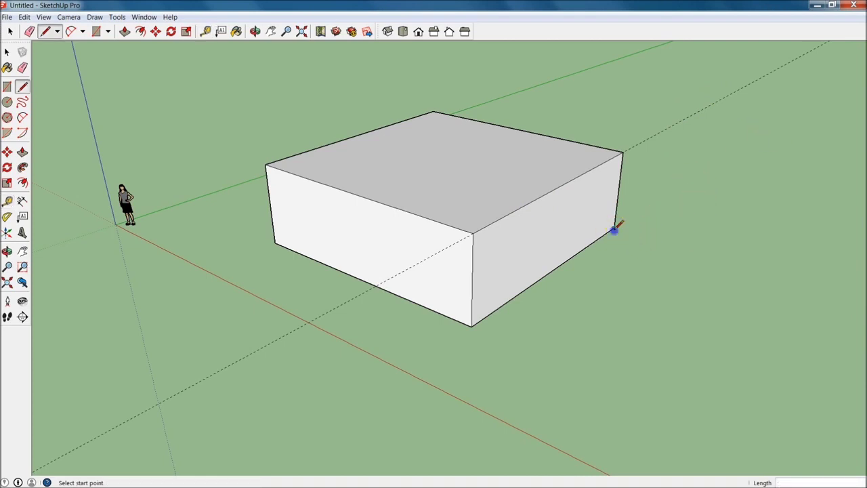
scroll(614, 230, "down", 2)
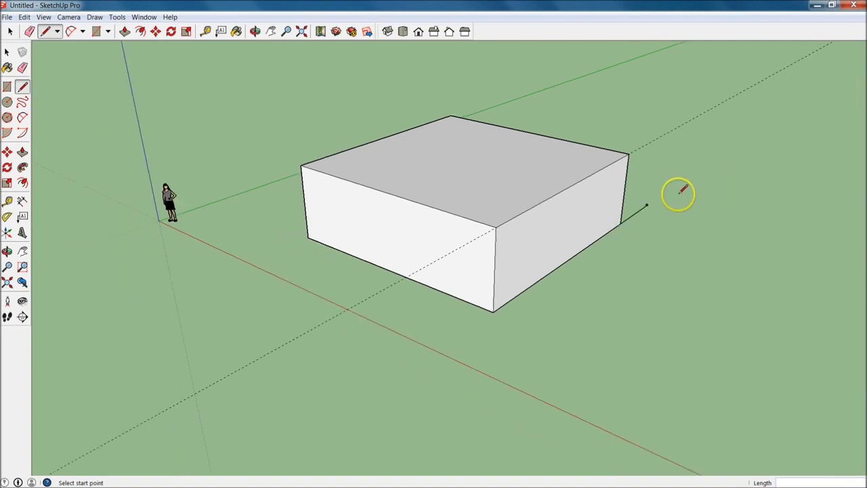
left_click(647, 205)
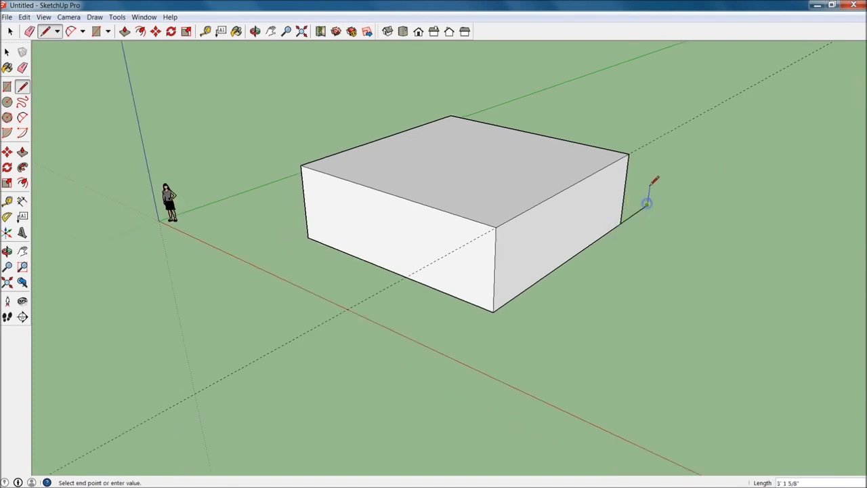
left_click(792, 64)
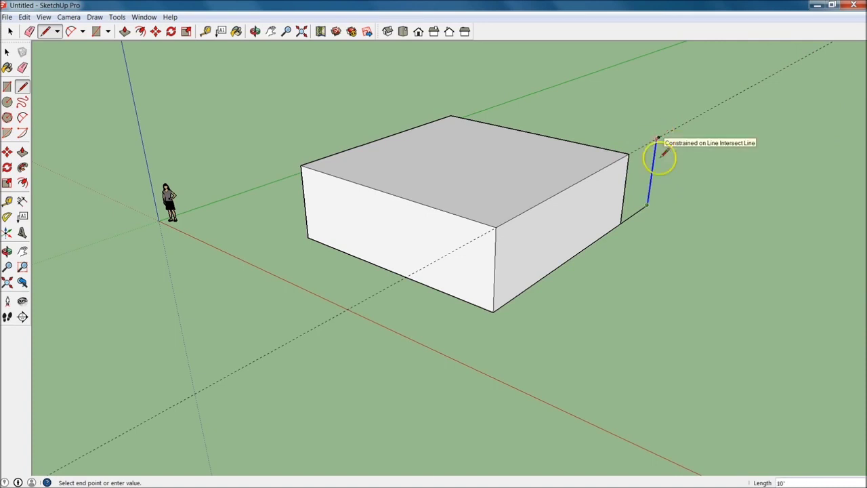
scroll(661, 145, "down", 5)
middle_click_drag(664, 165, 674, 158)
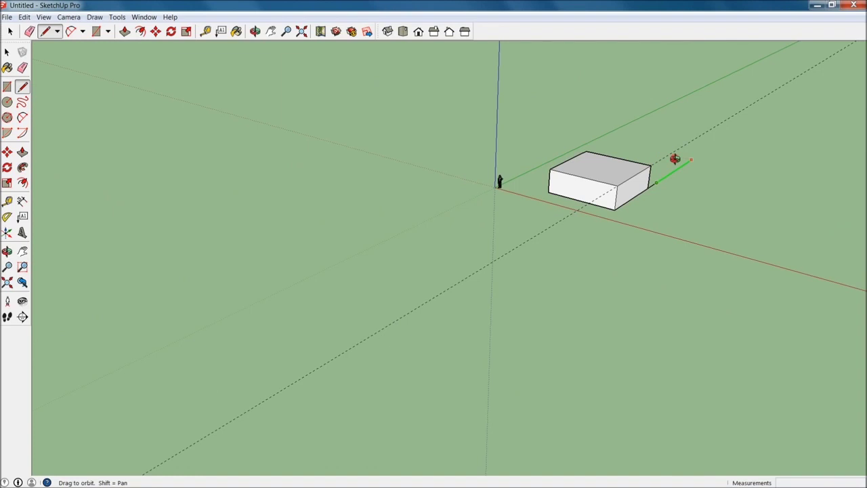
middle_click_drag(674, 159, 793, 83)
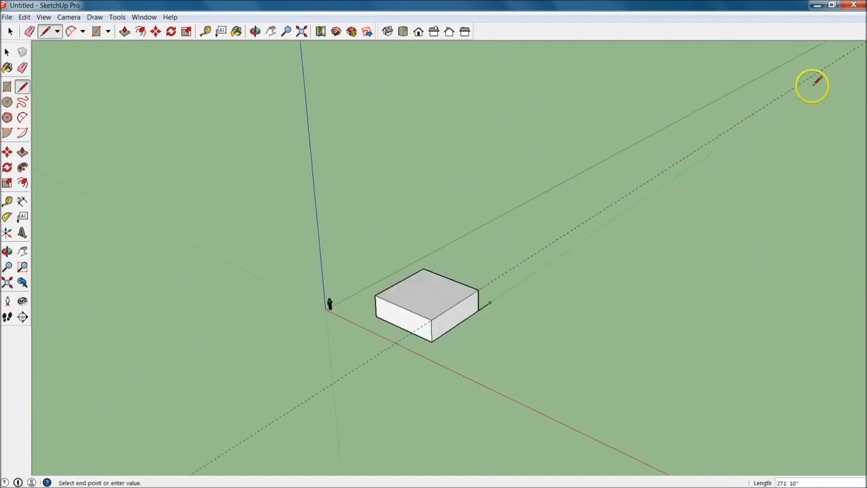
key("Escape")
- Select the short stray edge left beside the box
scroll(490, 308, "up", 4)
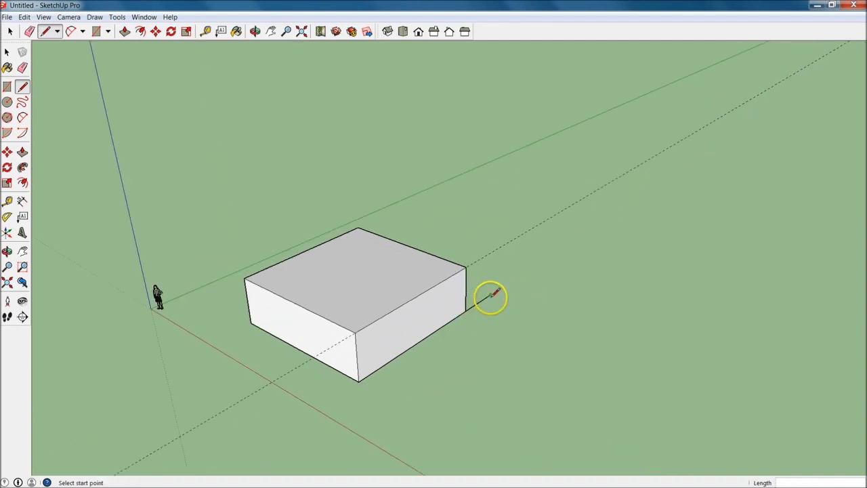
key("q")
key("space")
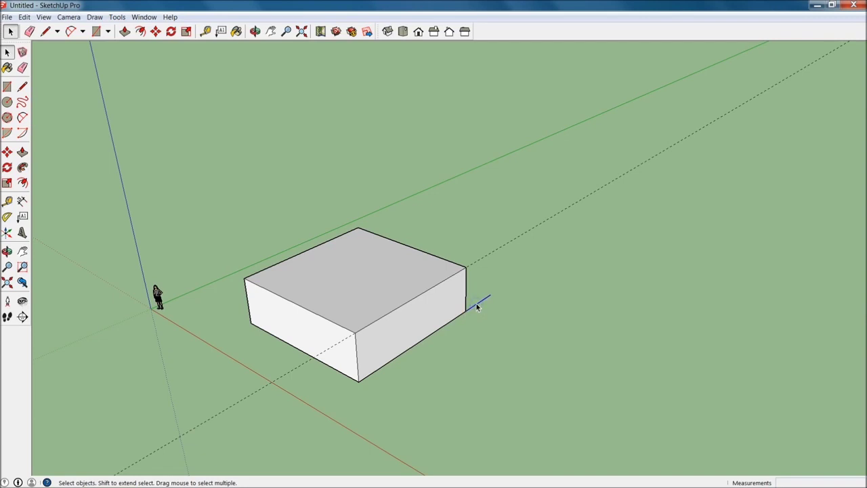
left_click(482, 308)
key("Delete")
left_click(538, 218)
middle_click_drag(382, 290, 587, 342)
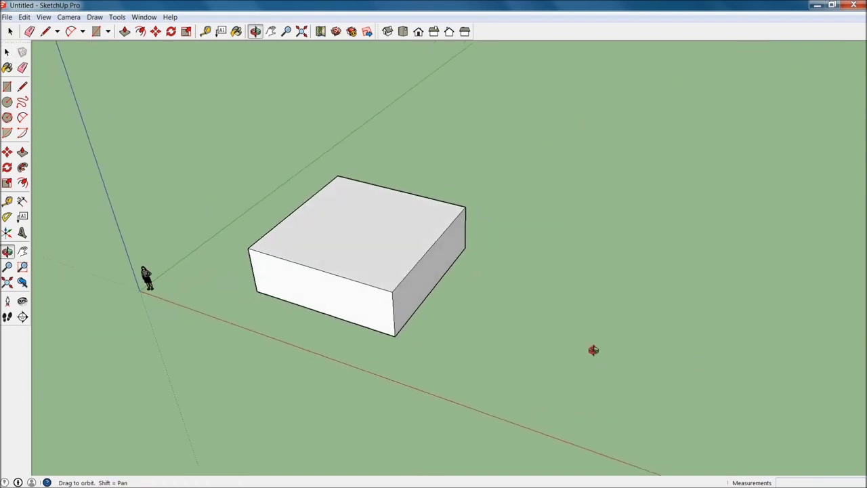
key("l")
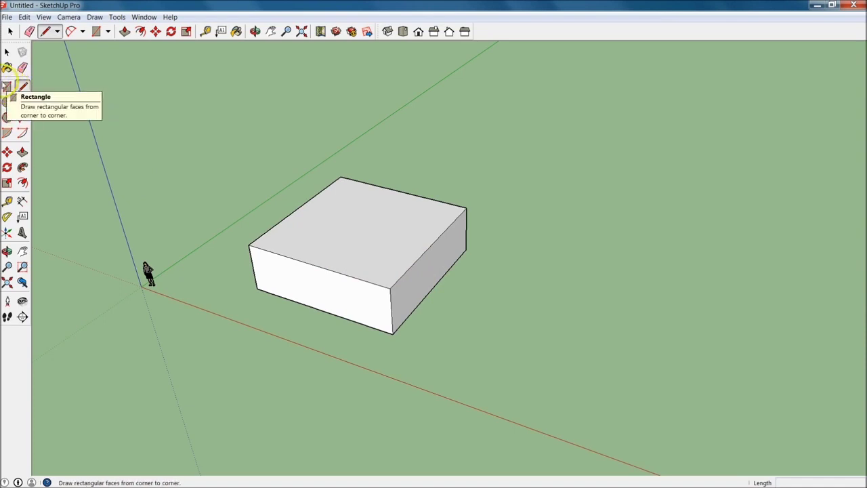
- Draw a 10' by 10' rectangle on the ground to the right of the box
left_click(7, 86)
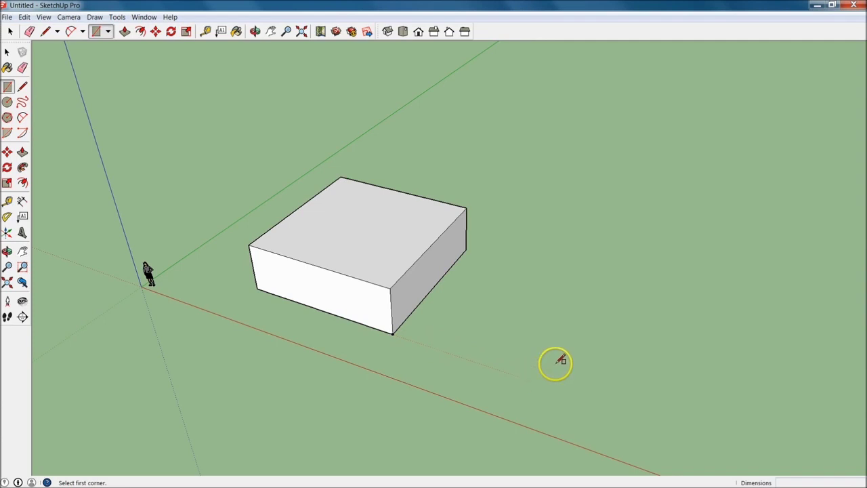
left_click(542, 382)
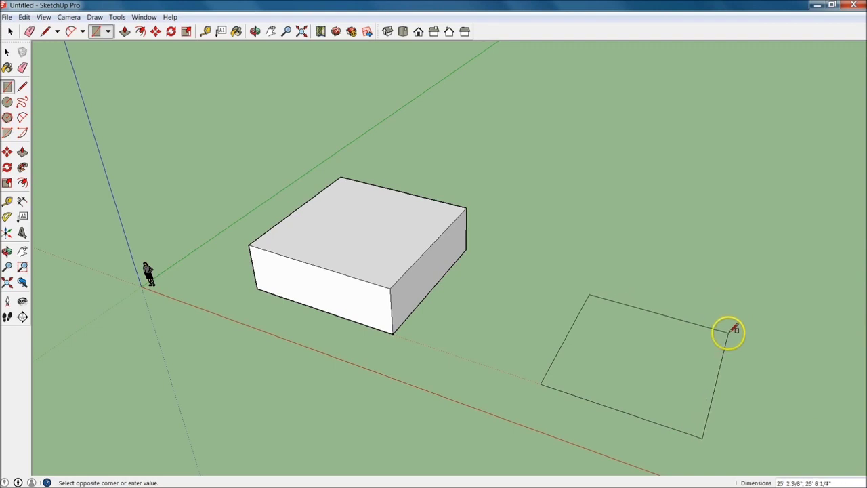
left_click(728, 331)
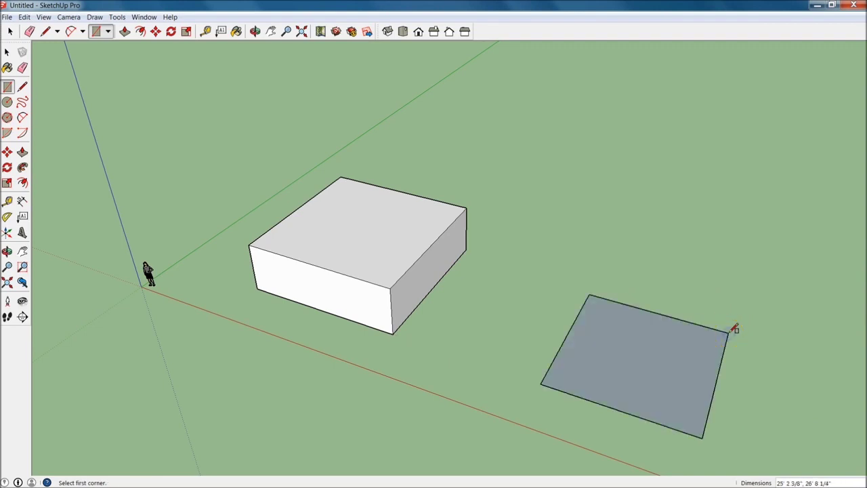
left_click(728, 332)
left_click(819, 482)
type("10', 10'")
key("Return")
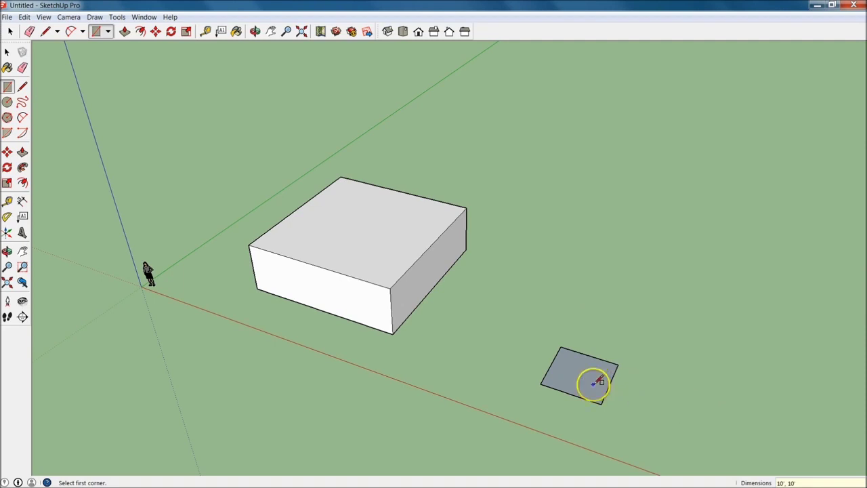
- Retrace the square's two front edges from its left and top-right corners to the bottom corner
key("l")
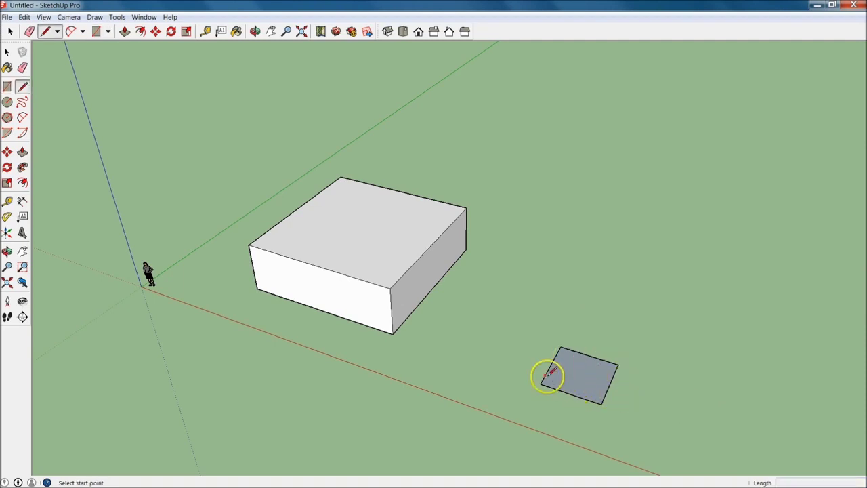
left_click(540, 385)
left_click(600, 401)
left_click(618, 363)
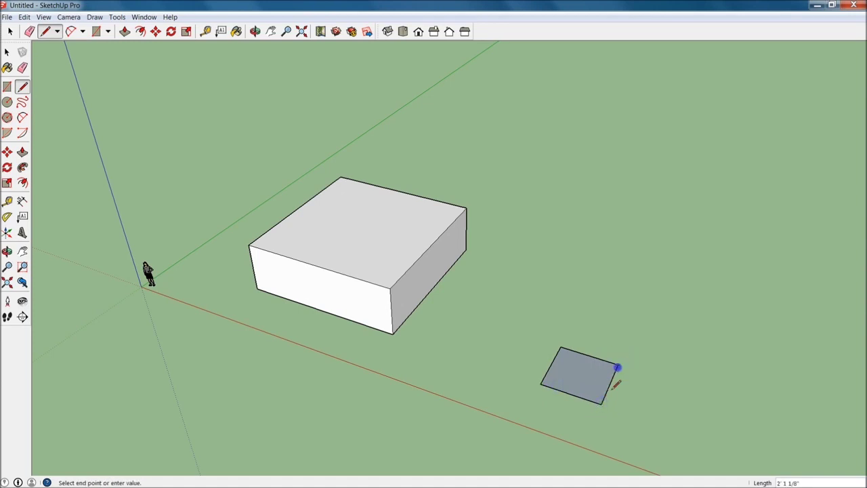
left_click(602, 402)
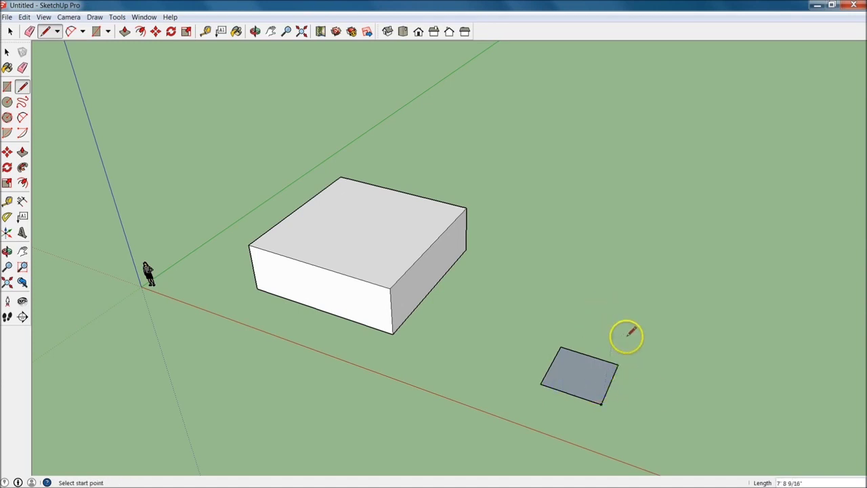
middle_click_drag(649, 420, 600, 391)
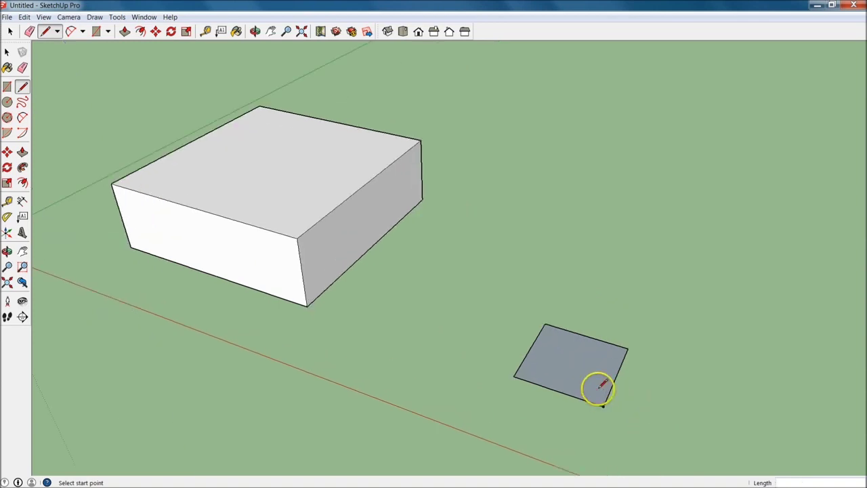
mouse_move(580, 430)
middle_mouse_down()
mouse_move(574, 388)
mouse_move(479, 372)
mouse_move(344, 389)
mouse_move(424, 372)
mouse_move(559, 377)
mouse_move(627, 386)
mouse_move(627, 394)
middle_mouse_up()
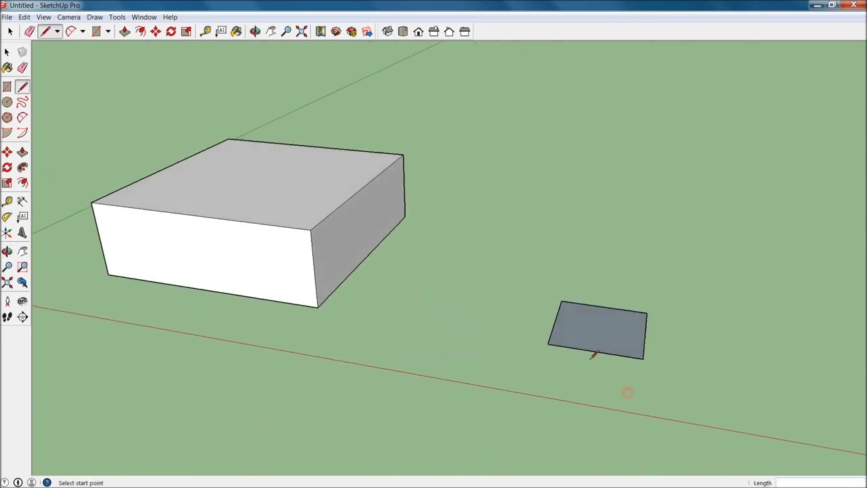
key("p")
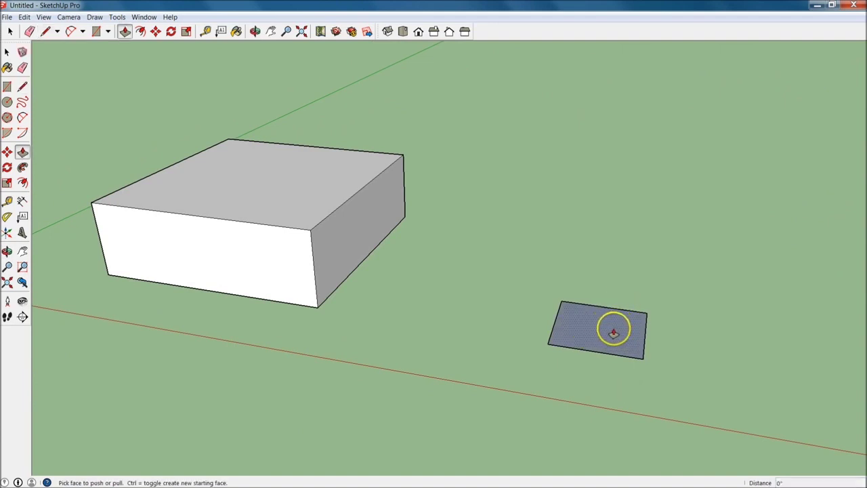
- Push/pull the square face up 10' (120") into a cube beside the larger box
left_click(613, 332)
key("Escape")
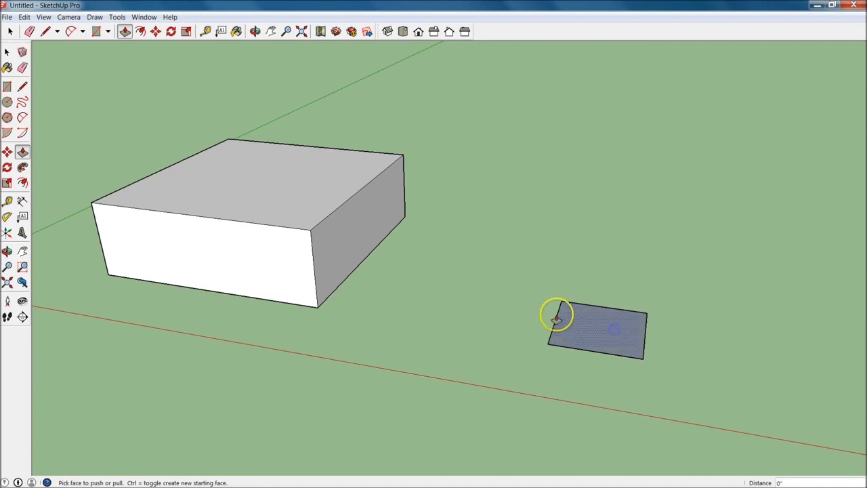
key("space")
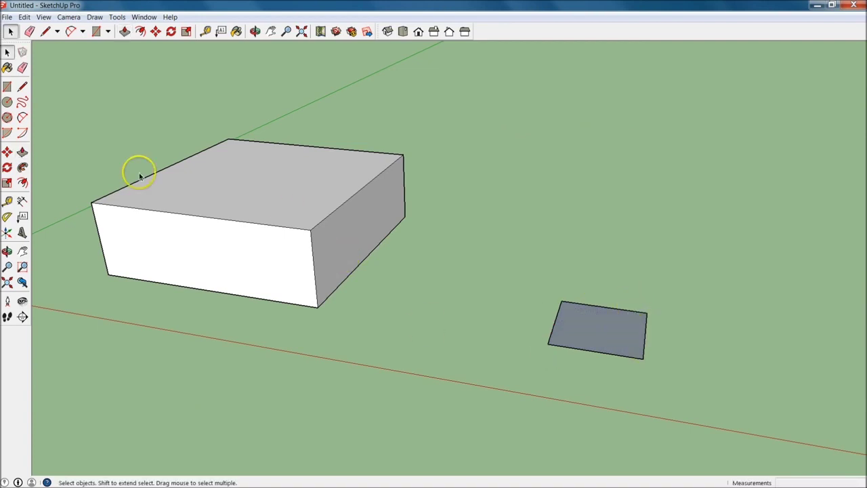
left_click(22, 102)
key("space")
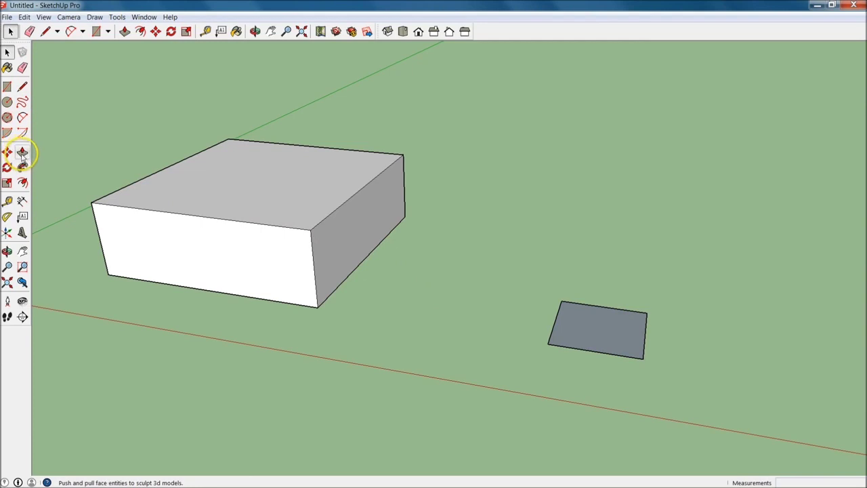
left_click(22, 153)
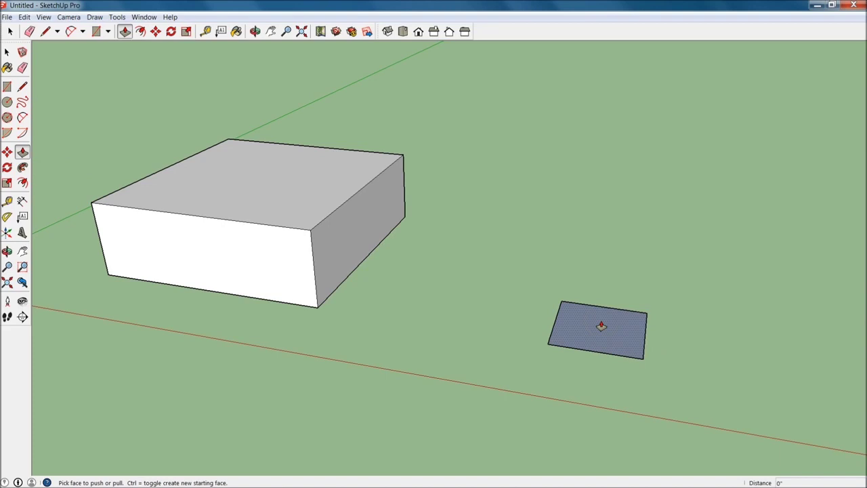
left_click(601, 326)
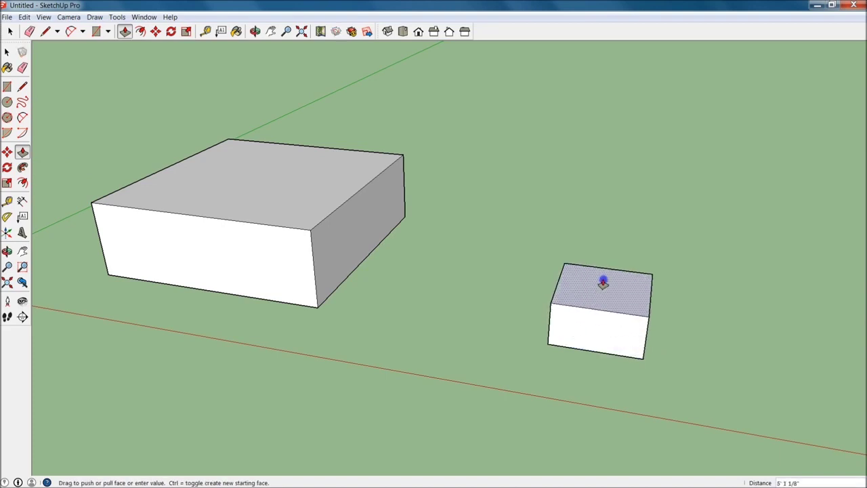
left_click(605, 276)
type("120")
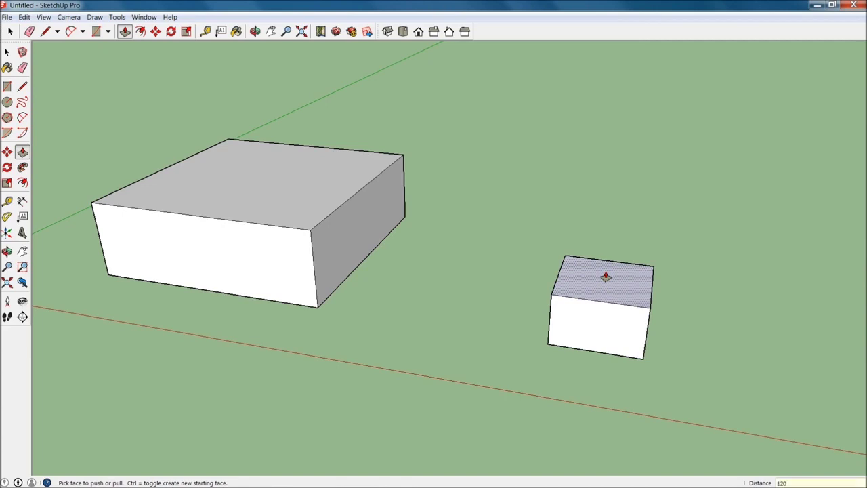
left_click(605, 276)
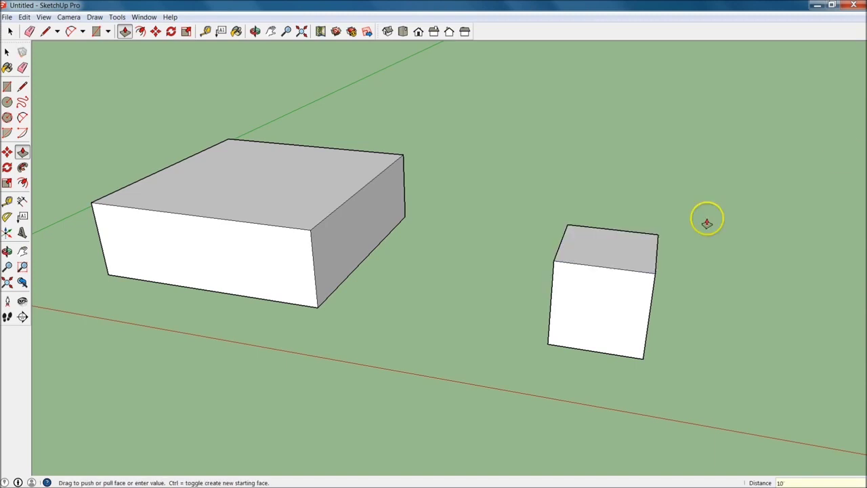
mouse_move(749, 364)
middle_mouse_down()
mouse_move(662, 264)
mouse_move(325, 315)
mouse_move(526, 300)
mouse_move(857, 348)
mouse_move(820, 364)
mouse_move(677, 341)
mouse_move(762, 327)
mouse_move(844, 340)
mouse_move(847, 350)
mouse_move(494, 271)
middle_mouse_up()
key("p")
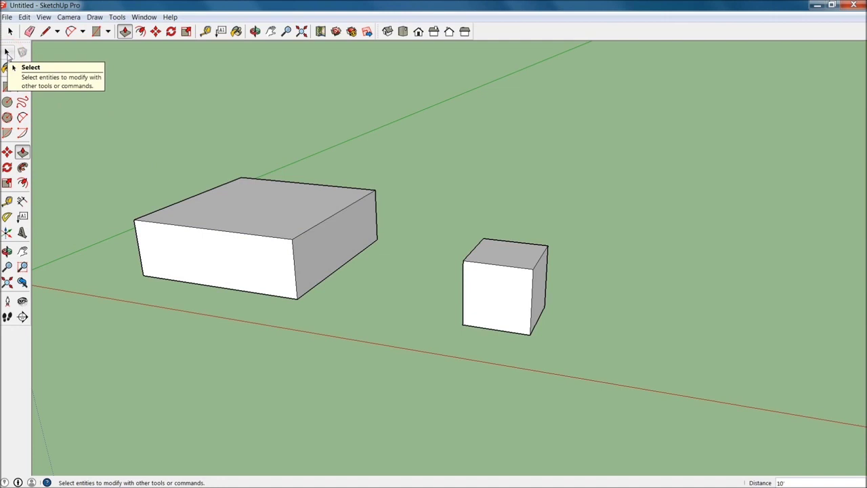
left_click(7, 54)
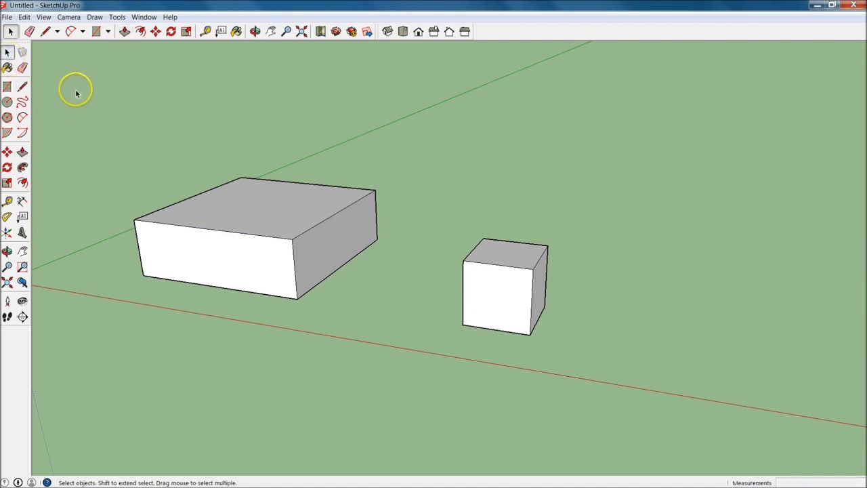
- Select the entire 30' by 30' box with a right-to-left crossing window, excluding the cube
left_click_drag(78, 88, 418, 344)
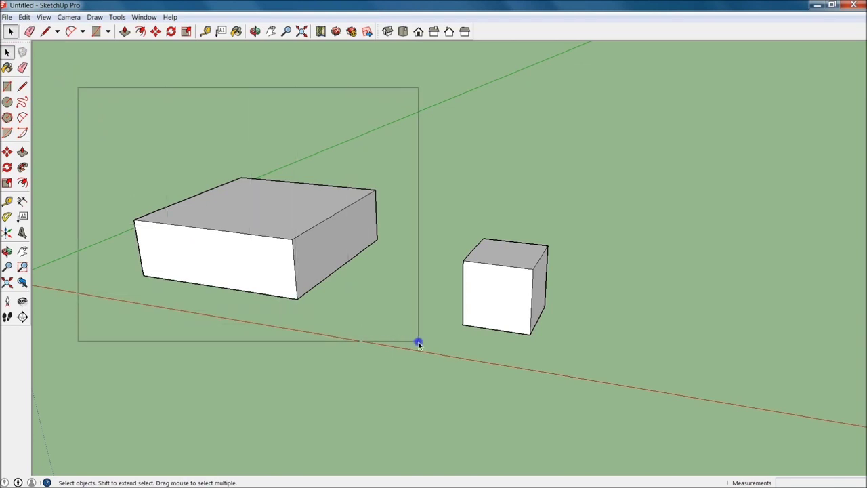
left_click_drag(418, 343, 418, 345)
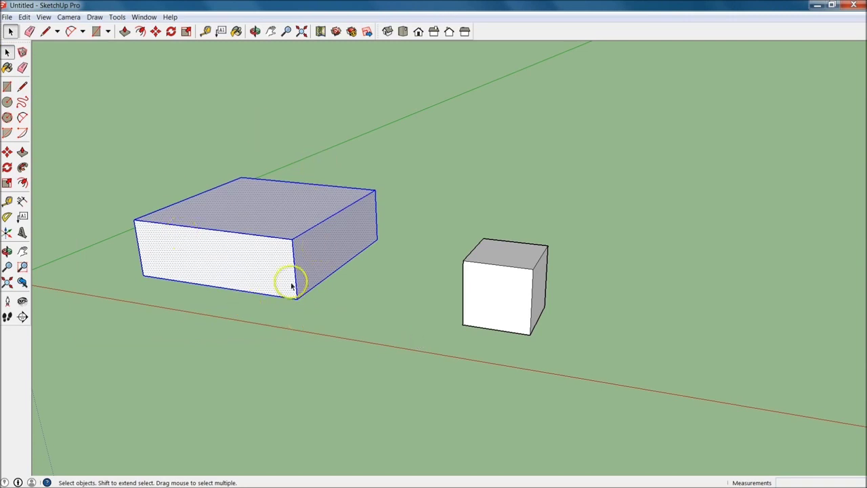
mouse_move(350, 346)
middle_mouse_down()
mouse_move(448, 320)
mouse_move(397, 362)
middle_mouse_up()
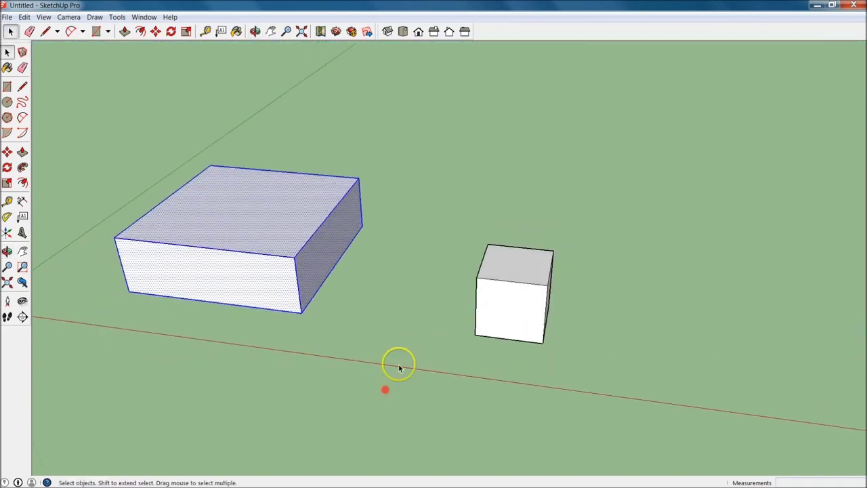
left_click(397, 328)
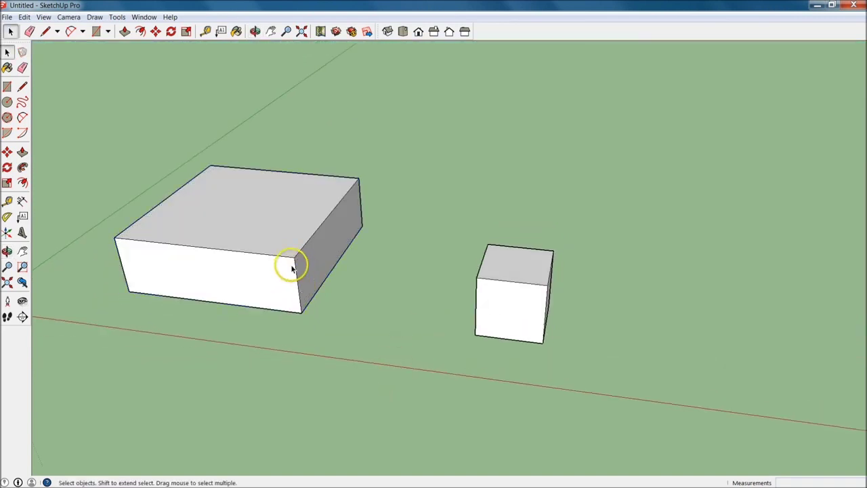
left_click(121, 231)
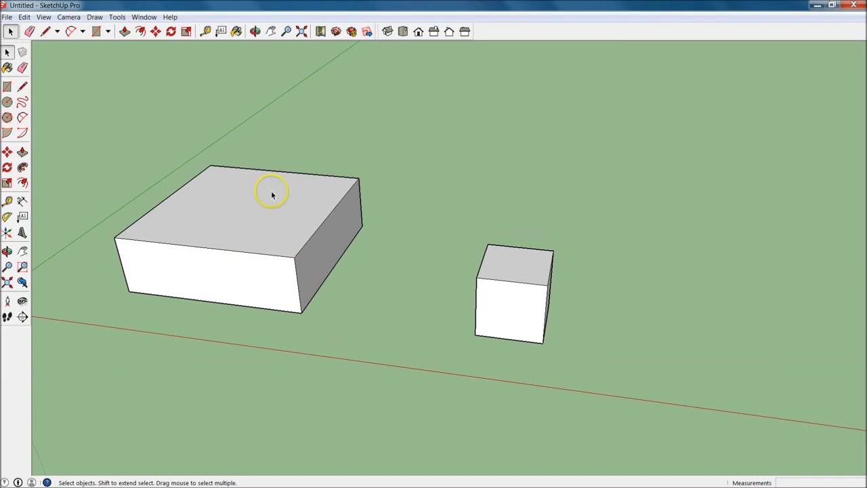
left_click(74, 142)
left_click_drag(74, 142, 174, 377)
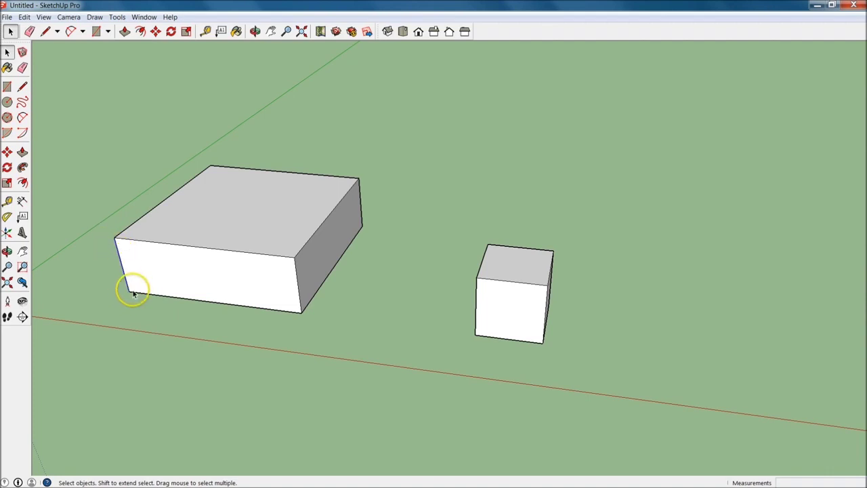
left_click(77, 171)
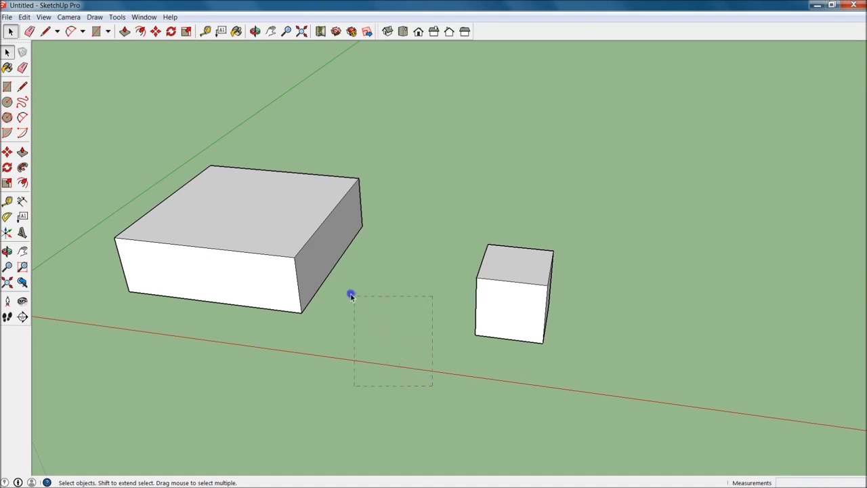
left_click_drag(277, 201, 209, 135)
left_click_drag(229, 127, 228, 127)
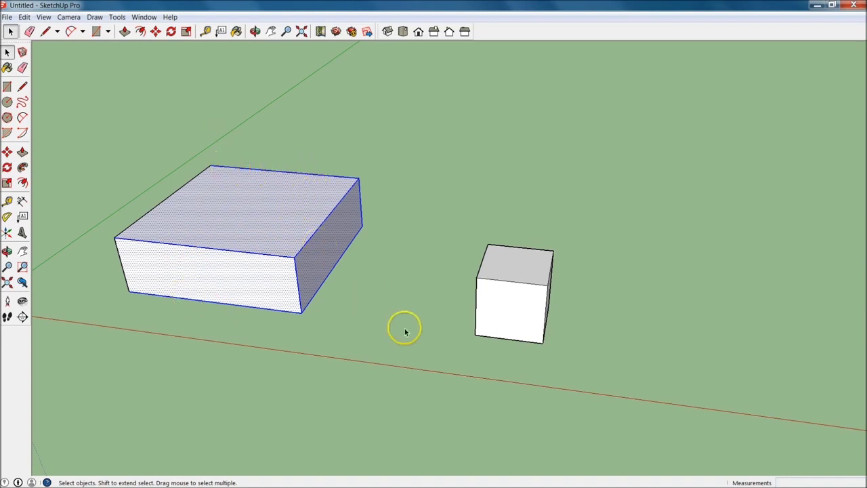
- Select all faces and edges of the large box and delete it, leaving the 10' cube
left_click_drag(443, 371, 303, 164)
left_click(244, 111)
left_click_drag(72, 102, 255, 374)
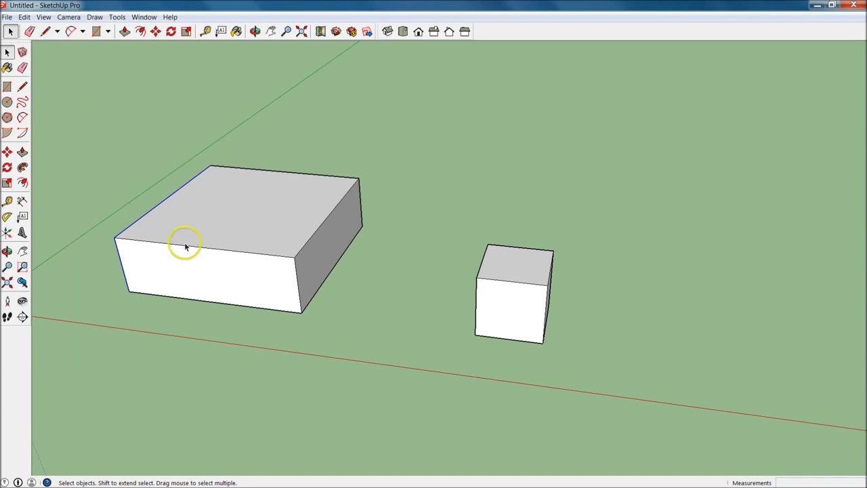
left_click(209, 165)
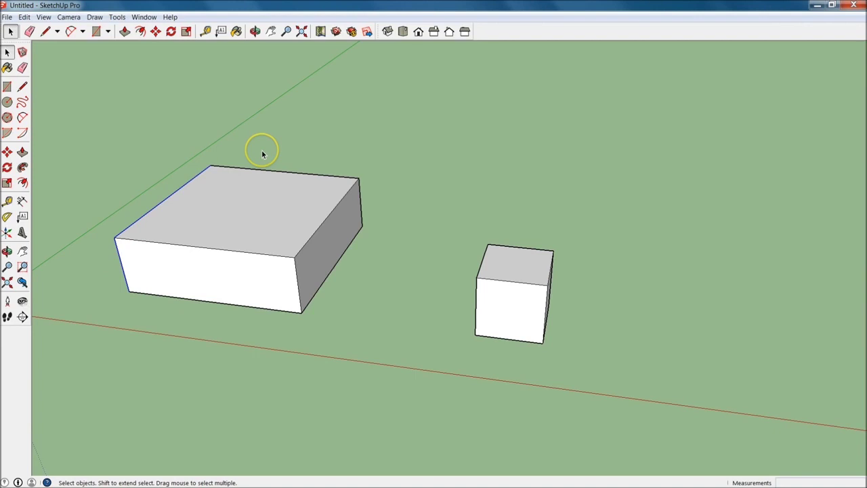
triple_click(351, 103)
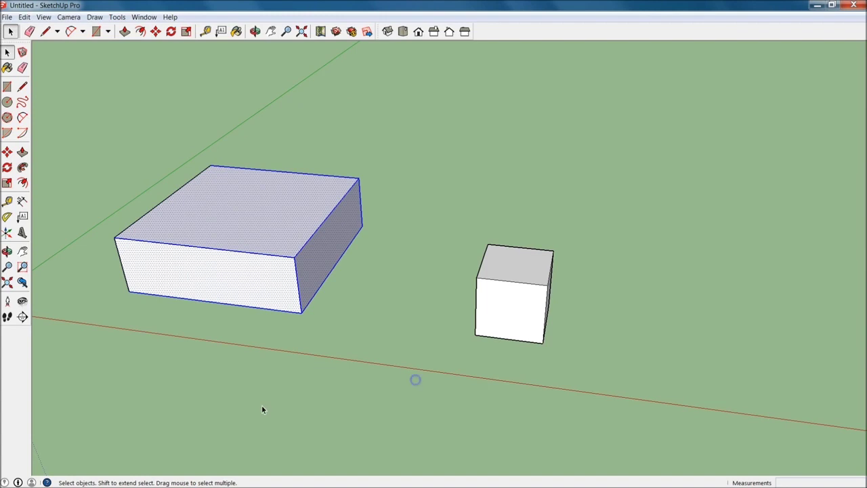
left_click(186, 166)
left_click(83, 98)
left_click_drag(261, 291, 402, 366)
key("Delete")
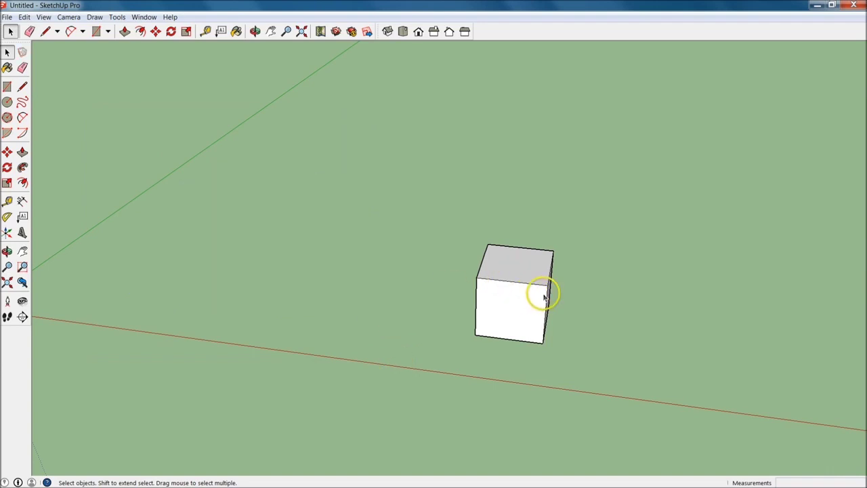
- Orbit the view toward the cube's front and pick the Line tool
mouse_move(547, 296)
middle_mouse_down()
mouse_move(690, 284)
mouse_move(522, 313)
mouse_move(555, 288)
mouse_move(536, 291)
middle_mouse_up()
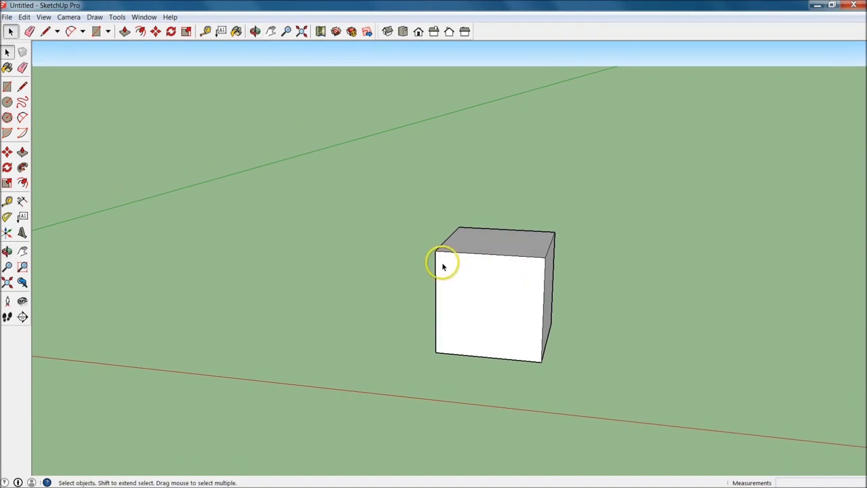
key("l")
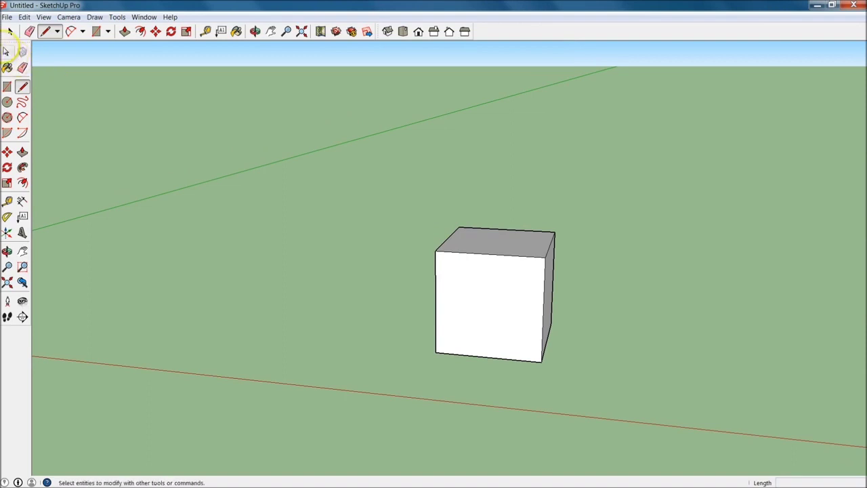
- Orbit around the cube, then switch to the Front view so its face shows as a square
left_click(22, 88)
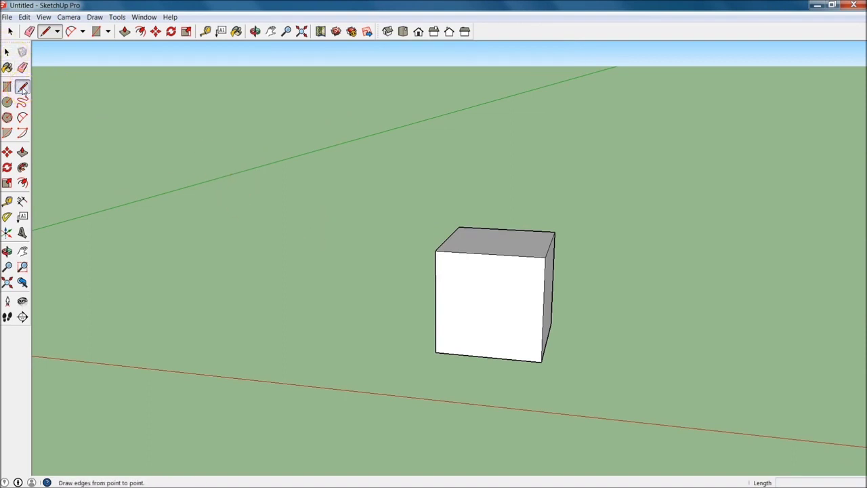
left_click(23, 90)
middle_click_drag(525, 308, 594, 260)
scroll(471, 247, "up", 2)
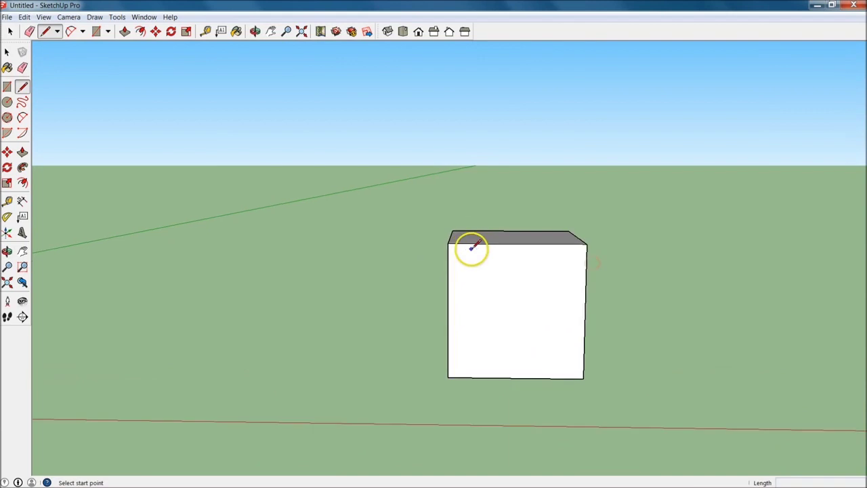
mouse_move(560, 304)
middle_mouse_down()
mouse_move(615, 302)
mouse_move(593, 301)
middle_mouse_up()
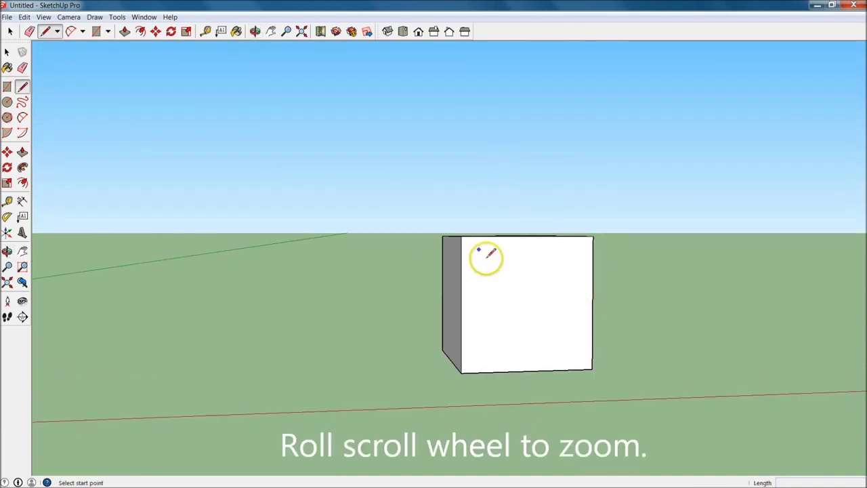
left_click(418, 32)
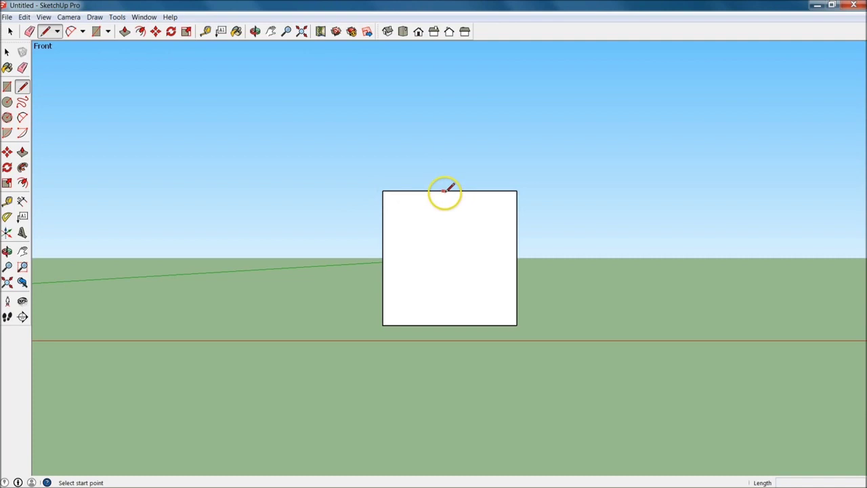
left_click(449, 191)
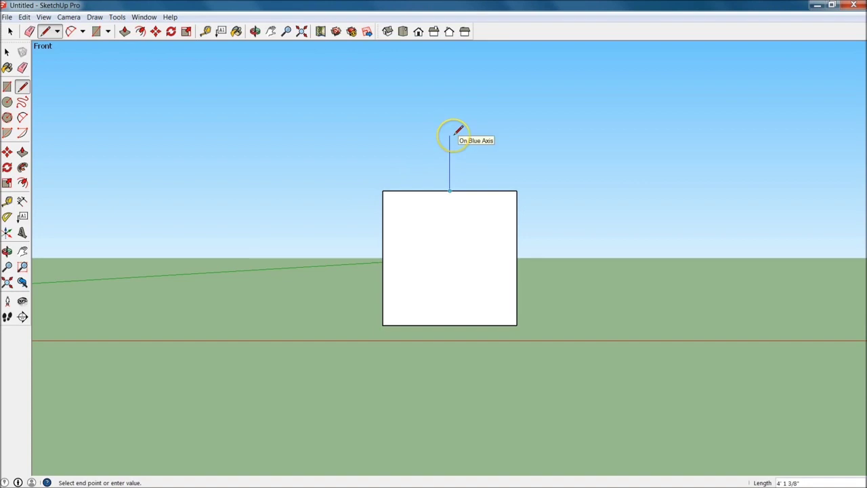
- Draw a 5' vertical line up from the top-edge midpoint and slope it down to the top-left corner
mouse_move(450, 136)
left_mouse_down()
mouse_move(436, 173)
mouse_move(457, 145)
left_mouse_up()
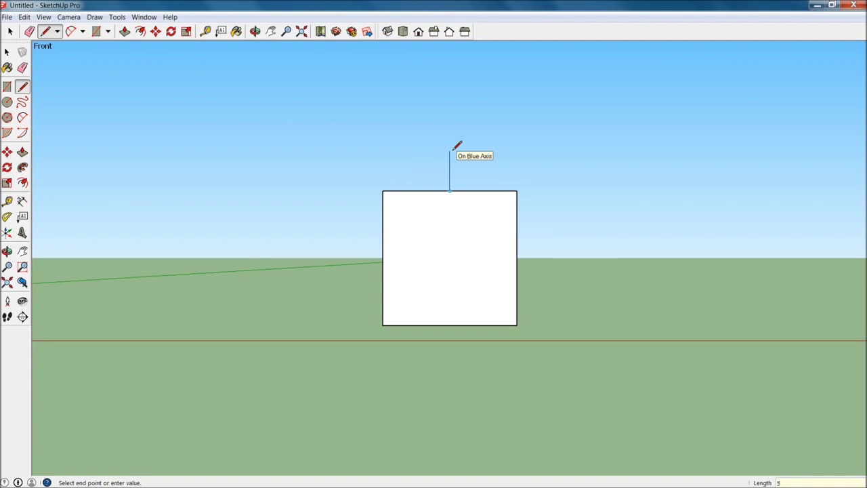
left_click_drag(434, 114, 384, 191)
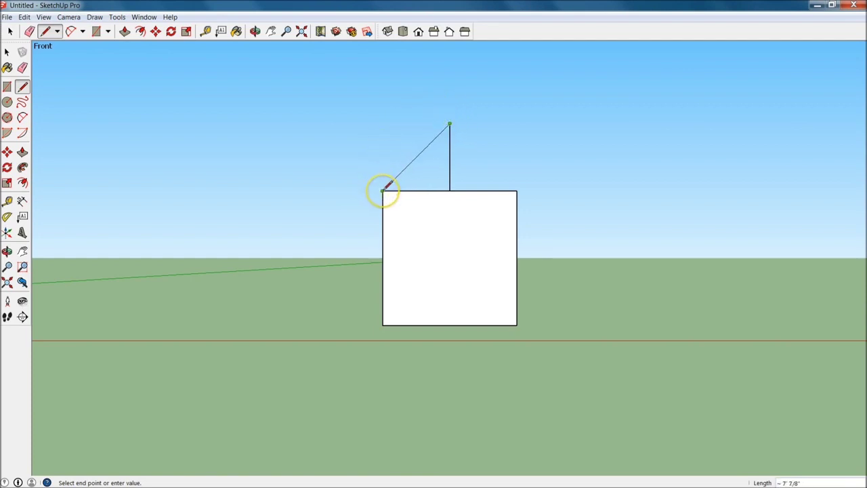
left_click(383, 190)
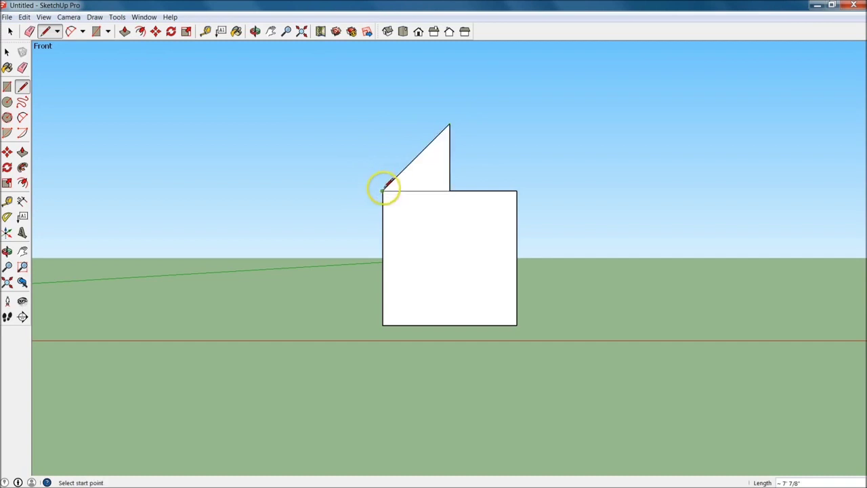
left_click(384, 190)
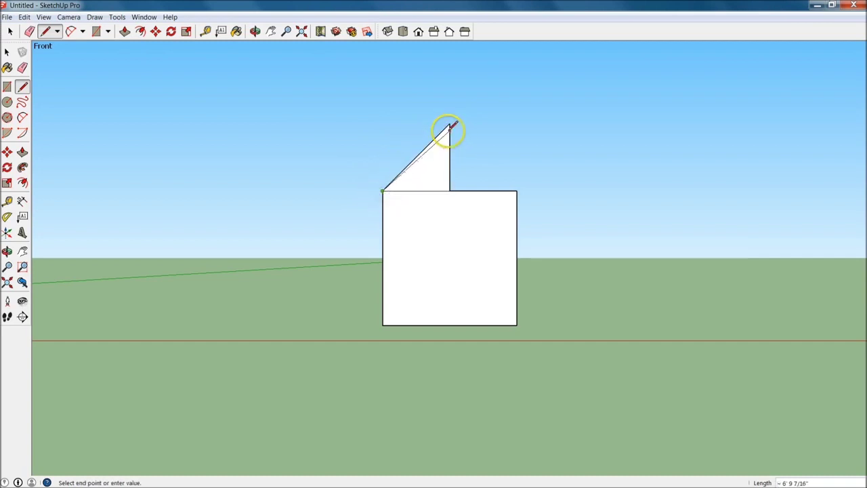
- Trace the base to the midpoint, the center line to the peak, and the right slope to the top-right corner
left_click(450, 190)
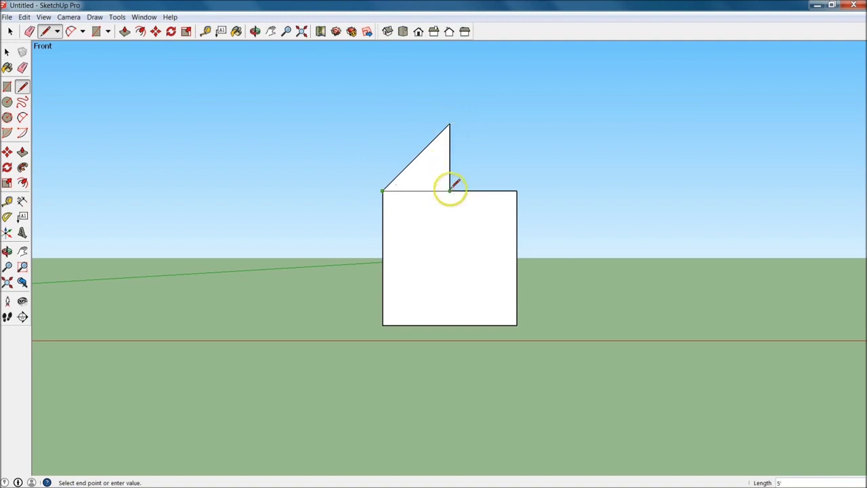
left_click(450, 190)
left_click(450, 189)
mouse_move(450, 189)
left_mouse_down()
mouse_move(459, 149)
mouse_move(450, 124)
left_mouse_up()
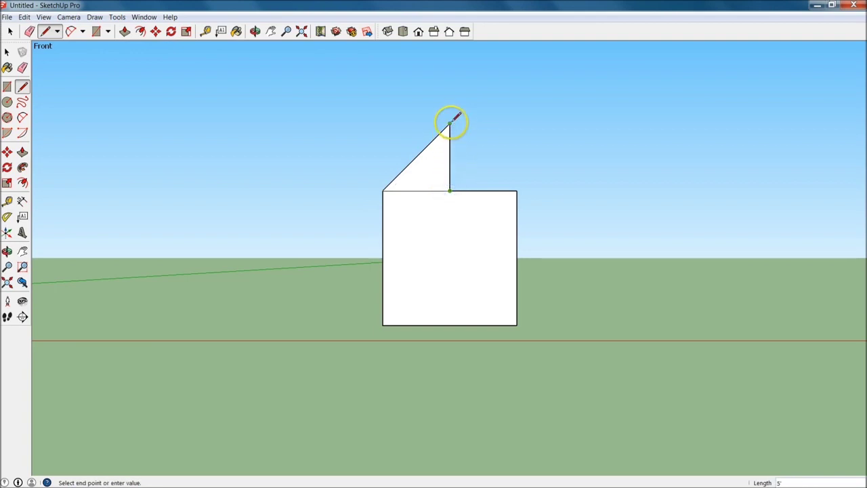
left_click(450, 124)
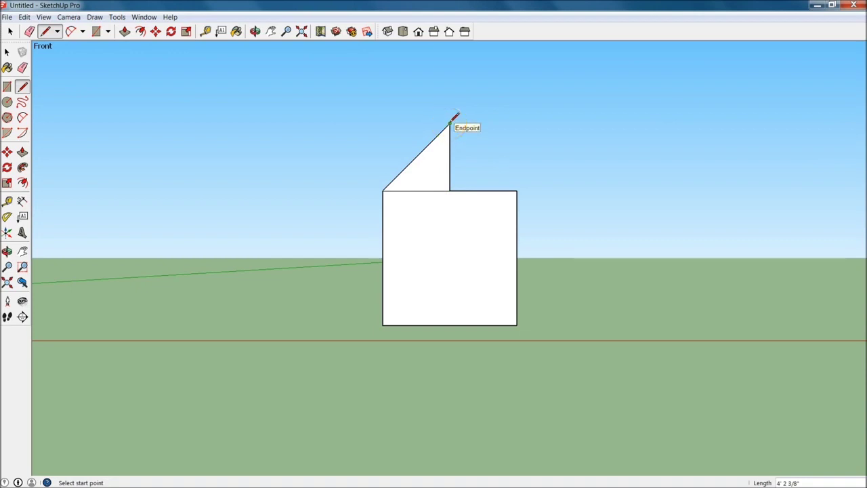
left_click(449, 124)
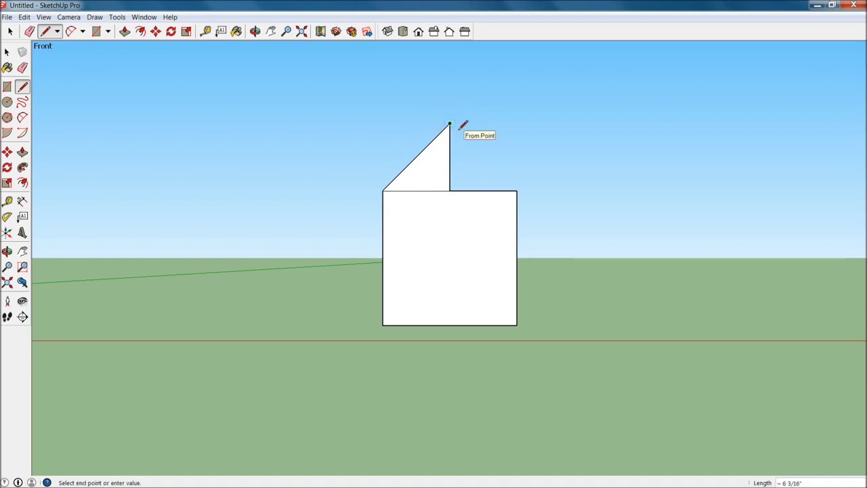
left_click(469, 141)
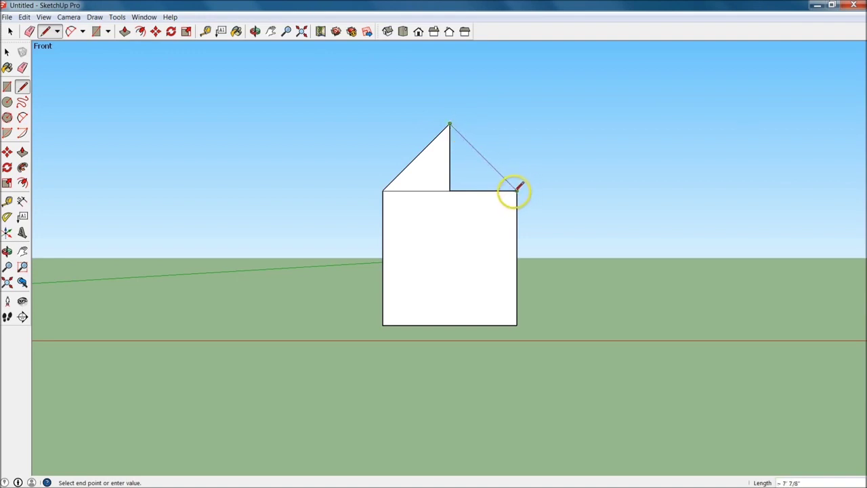
left_click(516, 191)
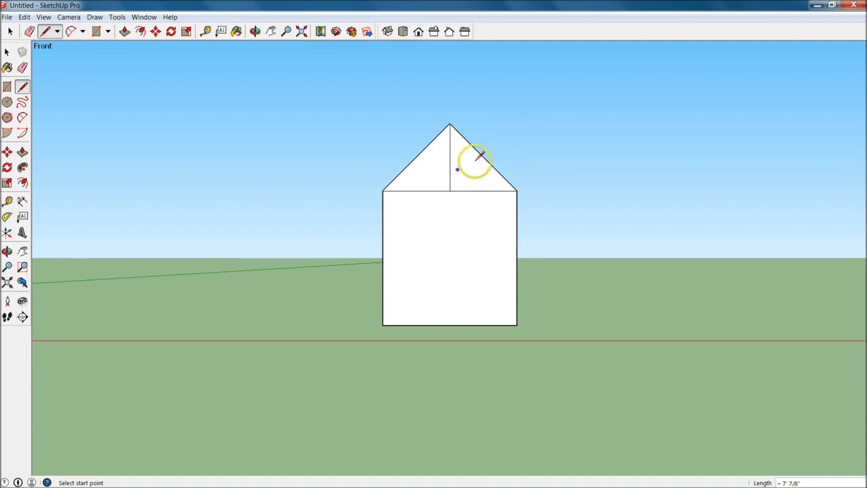
- Push the gable triangle back across the cube's top, carving a sloped roof face
middle_click_drag(508, 169, 241, 380)
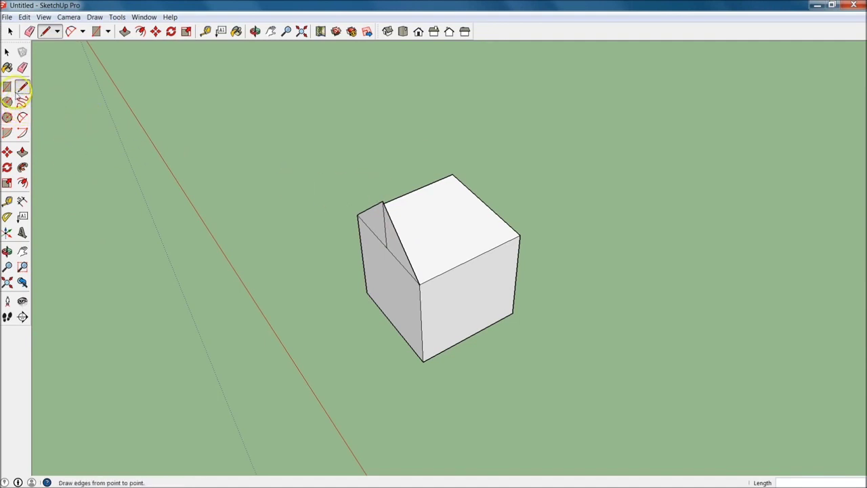
left_click(23, 154)
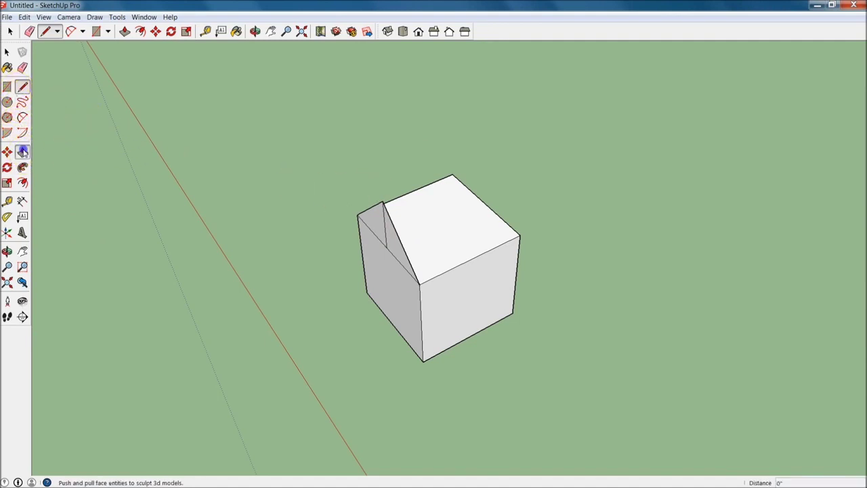
mouse_move(389, 236)
left_mouse_down()
mouse_move(515, 230)
mouse_move(422, 257)
left_mouse_up()
mouse_move(422, 257)
middle_mouse_down()
mouse_move(498, 232)
mouse_move(486, 234)
middle_mouse_up()
left_click(476, 249)
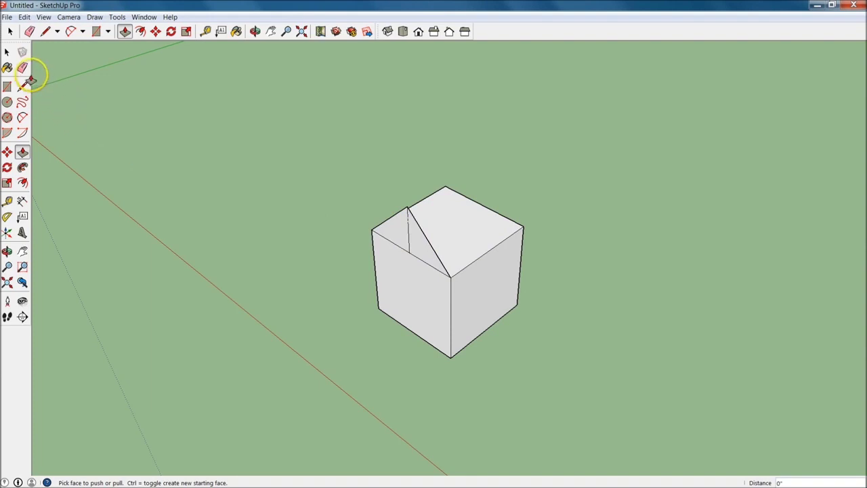
left_click(22, 68)
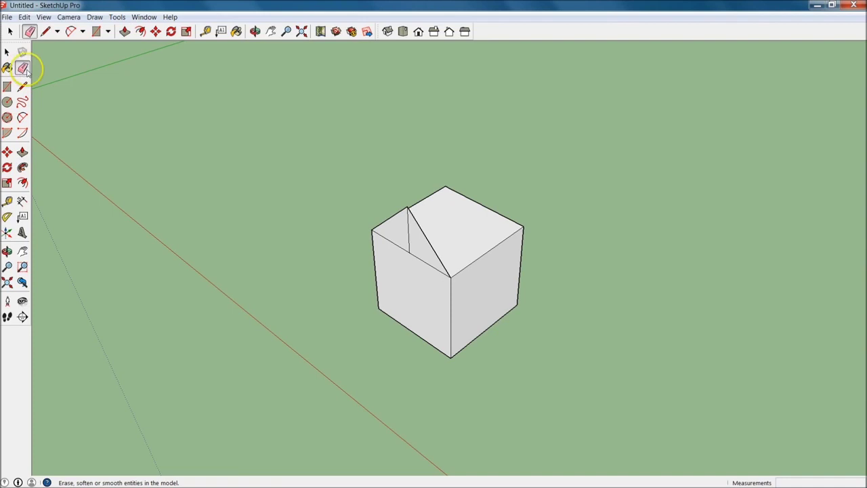
scroll(400, 229, "up", 1)
scroll(399, 232, "up", 2)
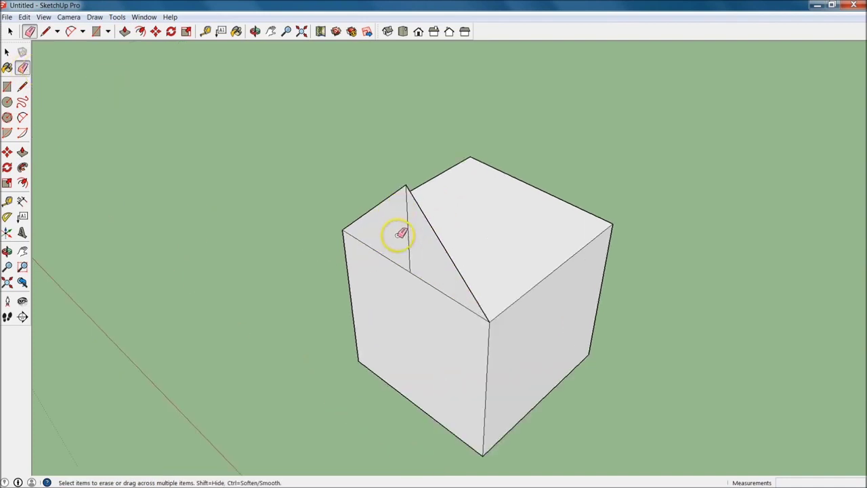
middle_click_drag(401, 234, 504, 197)
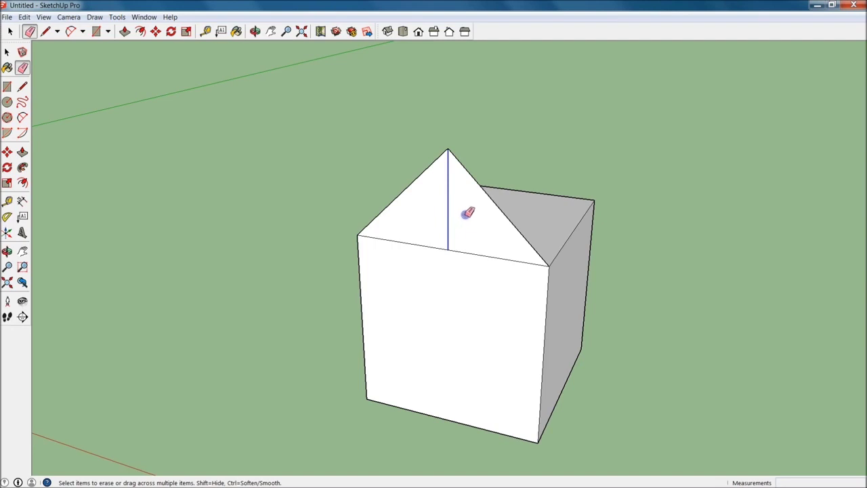
left_click_drag(466, 214, 466, 214)
left_click_drag(477, 217, 482, 222)
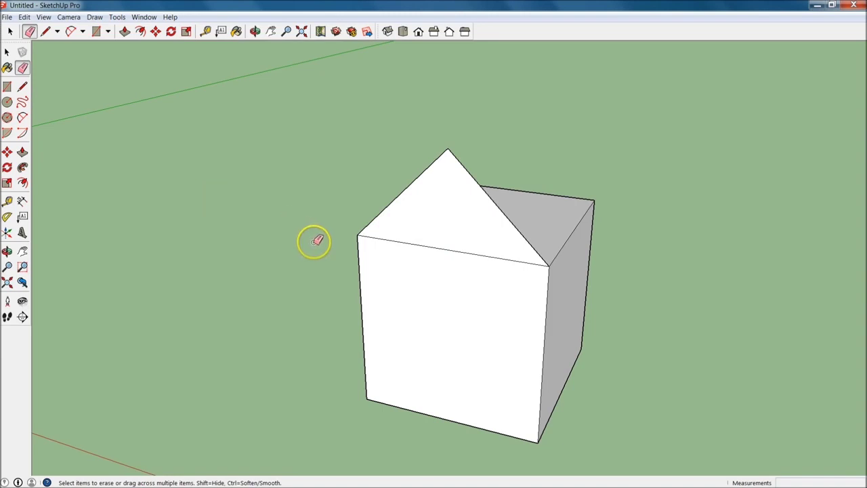
key("ctrl+z")
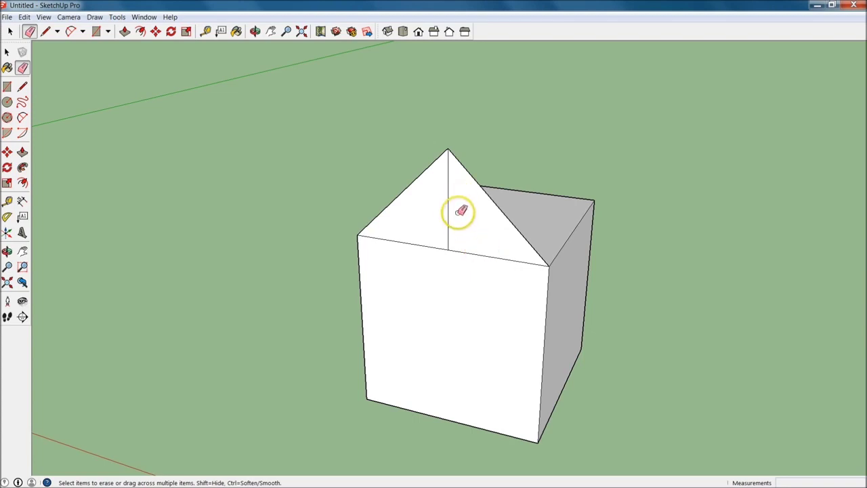
left_click(8, 51)
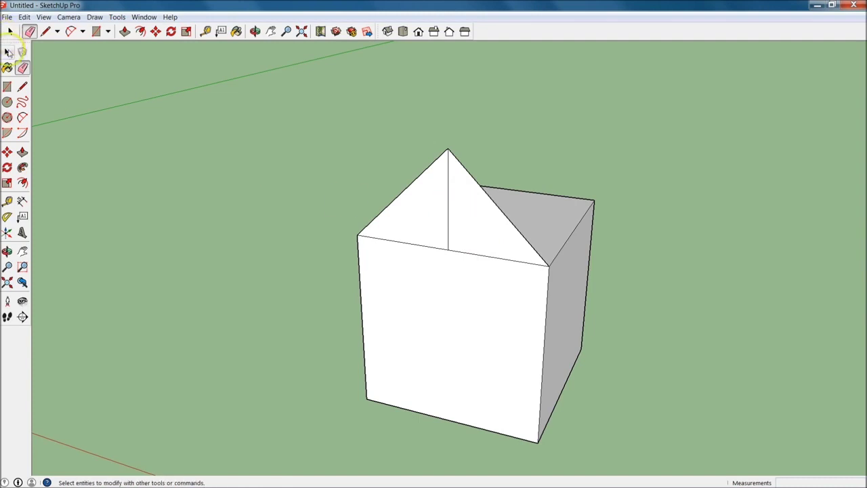
- Delete the gable's vertical centre edge, then undo the deletion
left_click(8, 53)
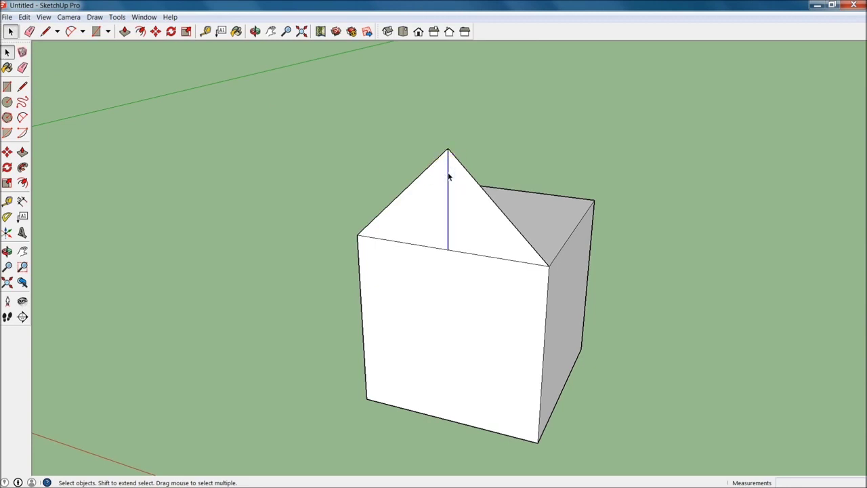
key("Delete")
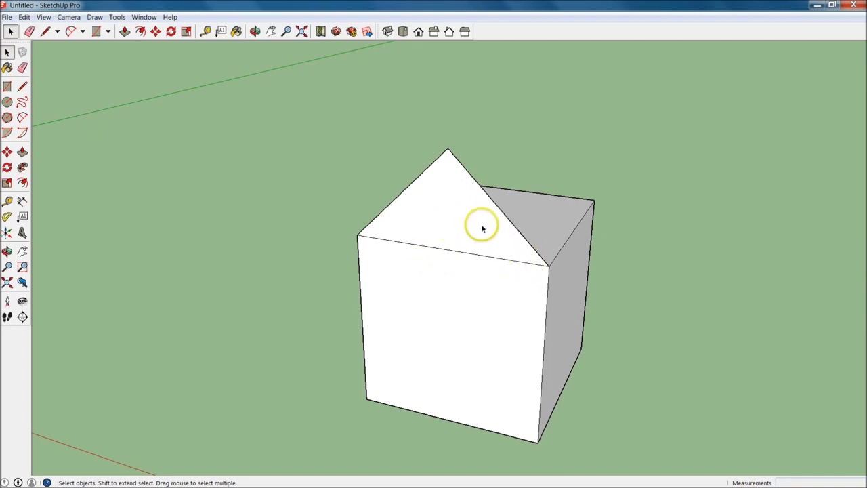
key("ctrl+z")
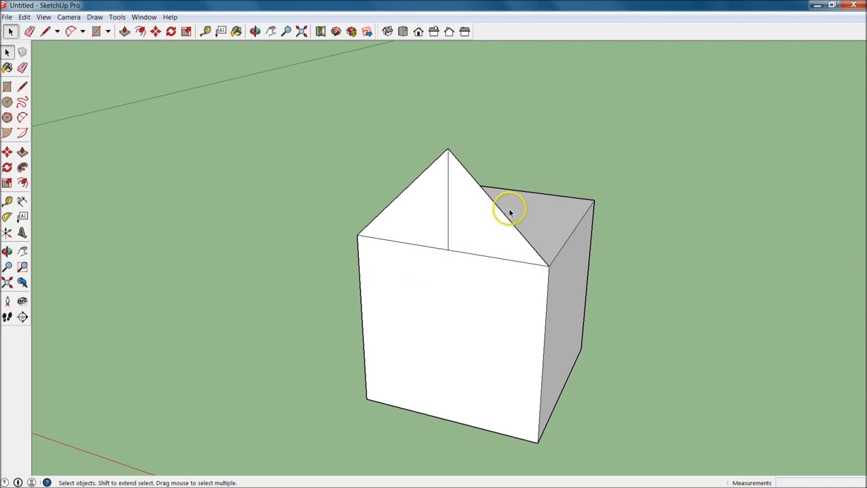
left_click(23, 86)
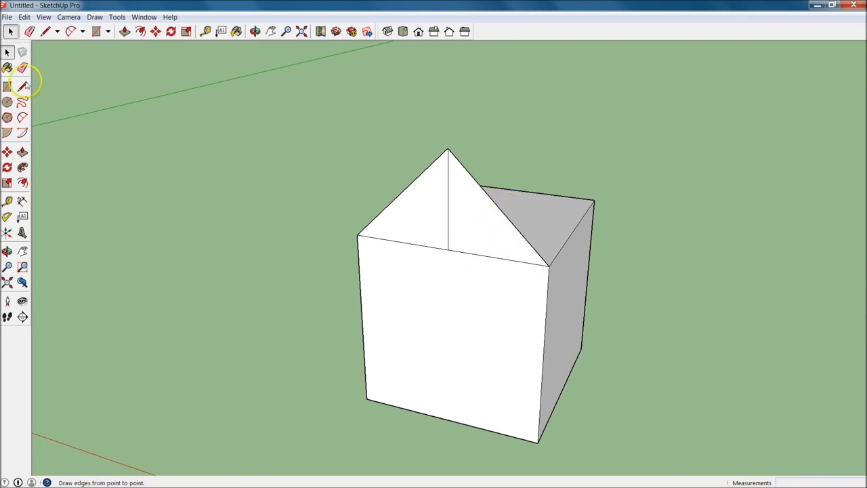
key("space")
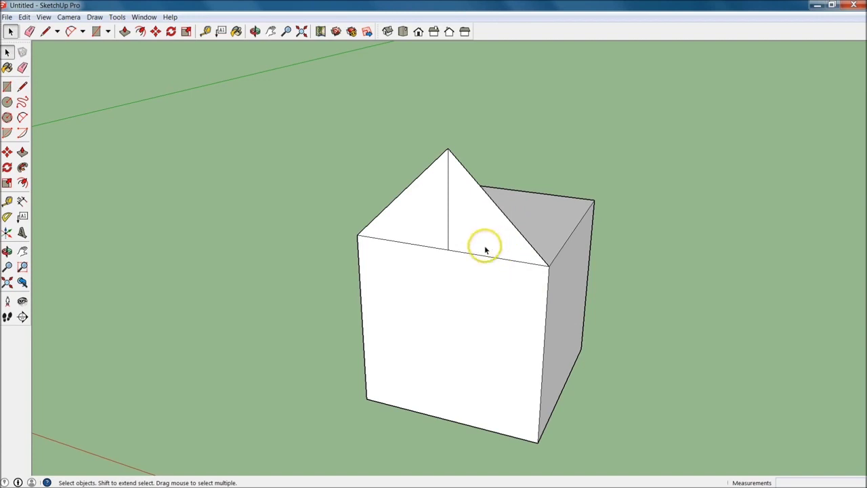
- Try erasing the gable's vertical centre line, undoing the erasures of that line and the back top edge
key("e")
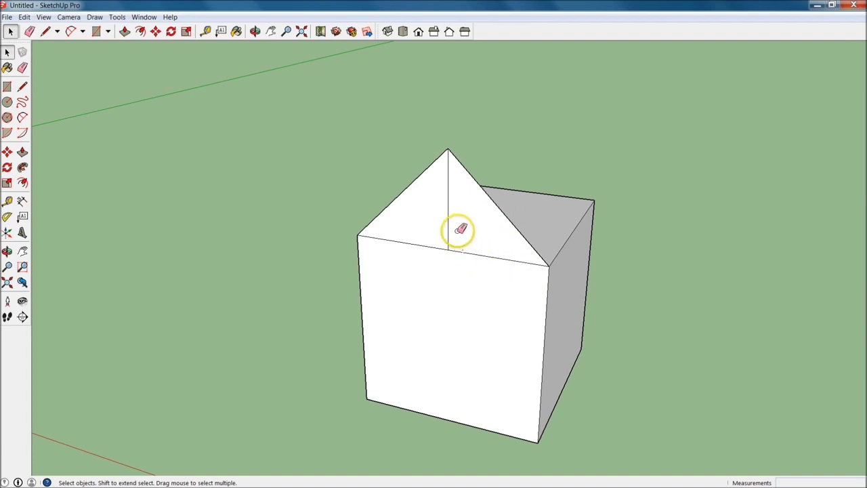
left_click_drag(459, 223, 451, 218)
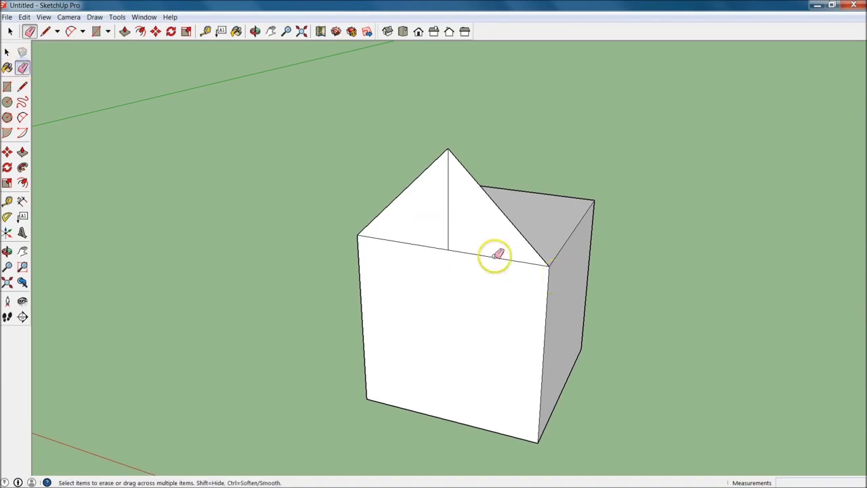
left_click_drag(465, 222, 491, 225)
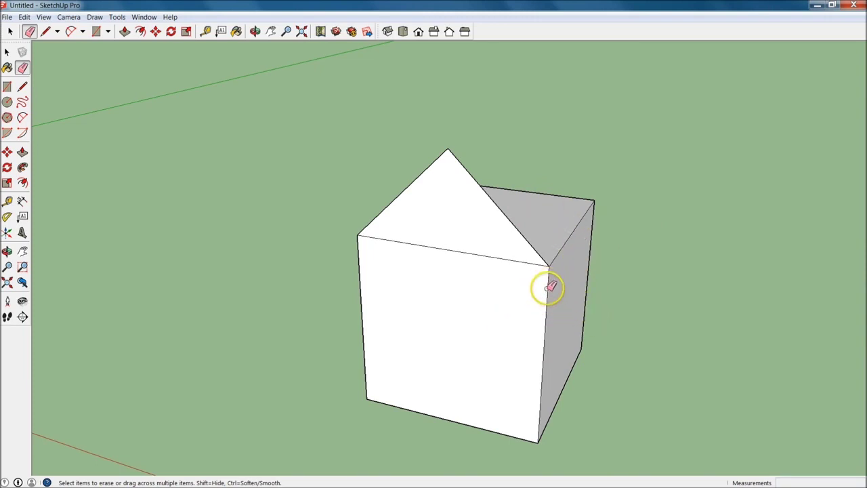
key("ctrl+z")
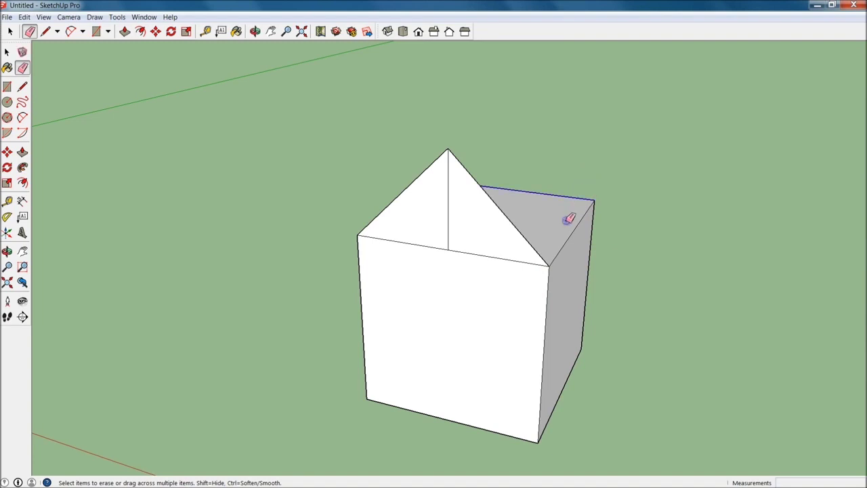
left_click_drag(620, 258, 624, 256)
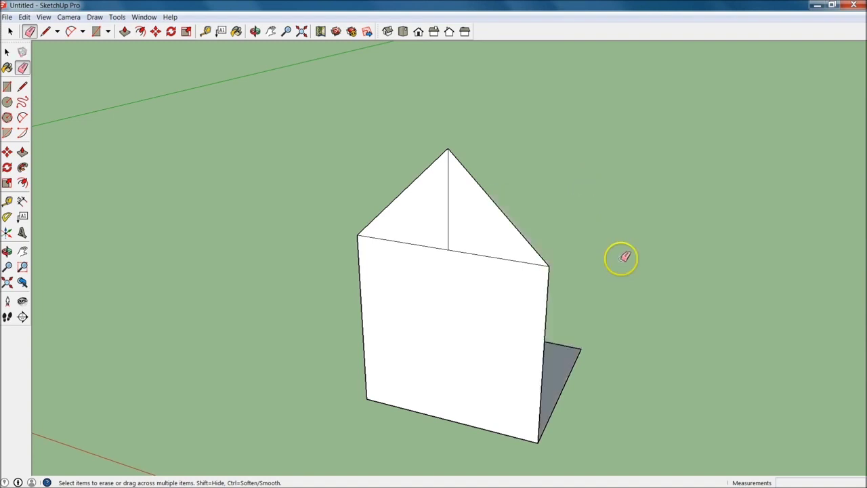
key("ctrl+z")
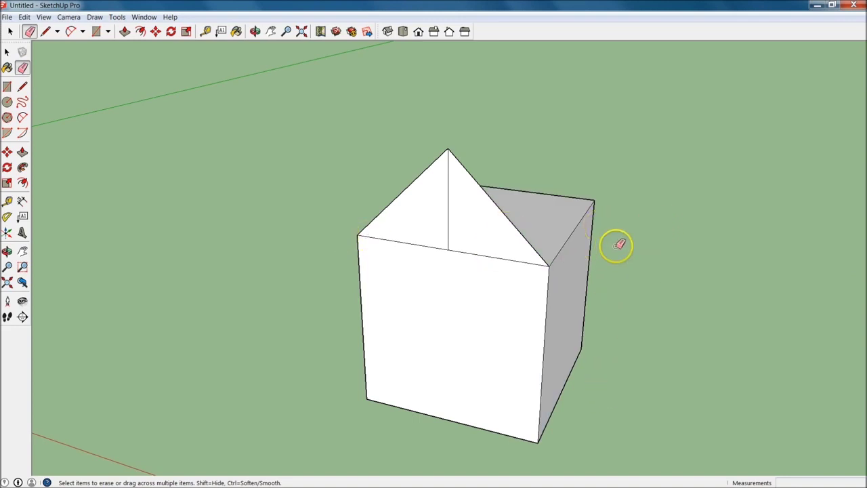
key("space")
- From a higher view, erase the vertical centre line from the gable triangle
mouse_move(488, 304)
middle_mouse_down()
mouse_move(435, 321)
mouse_move(481, 310)
middle_mouse_up()
middle_click_drag(536, 329, 543, 319)
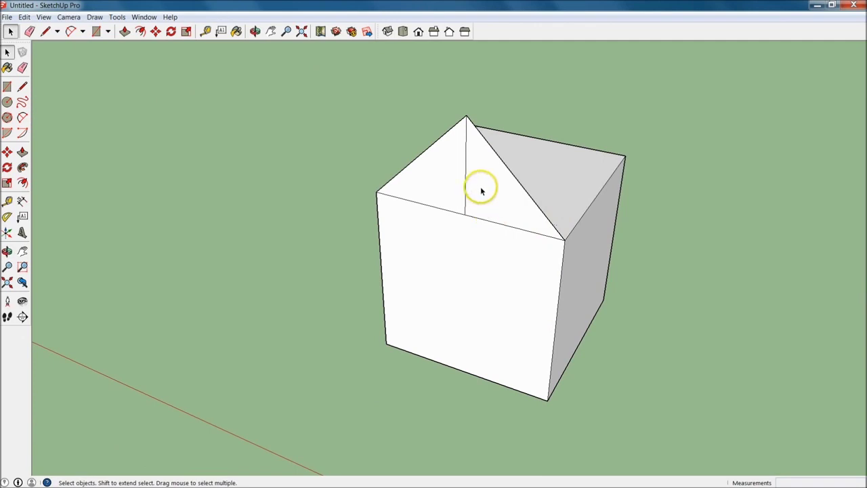
left_click(22, 68)
left_click(467, 167)
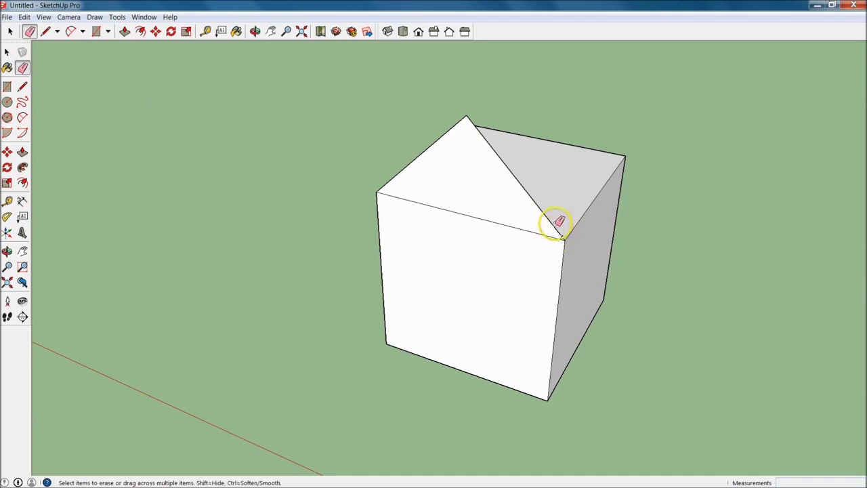
key("space")
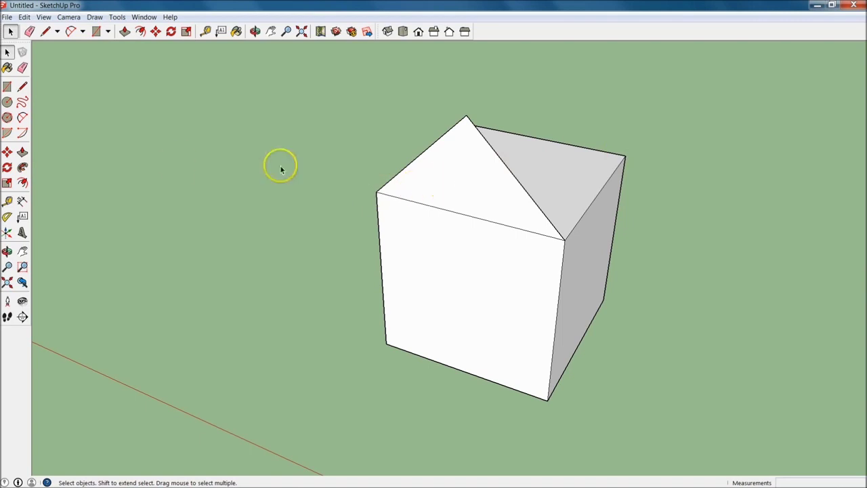
- Push the triangle 10' back to the cube's rear corner to form the gable roof
left_click(21, 152)
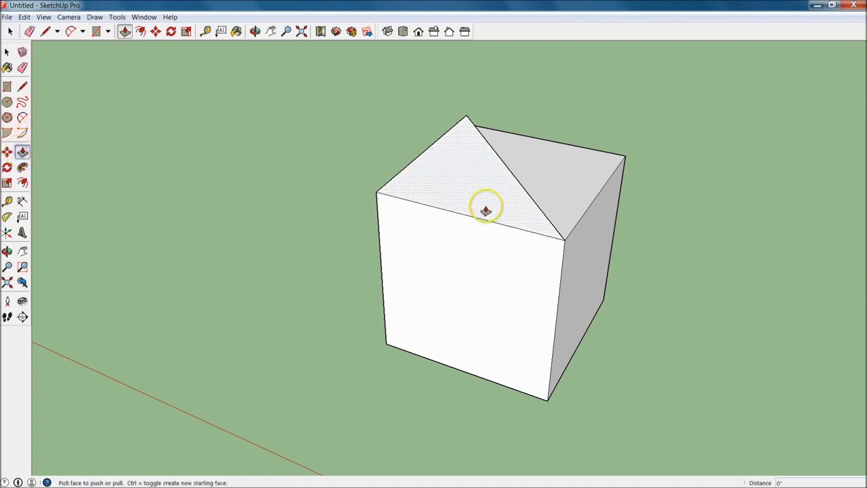
mouse_move(644, 203)
middle_mouse_down()
mouse_move(587, 212)
mouse_move(480, 206)
middle_mouse_up()
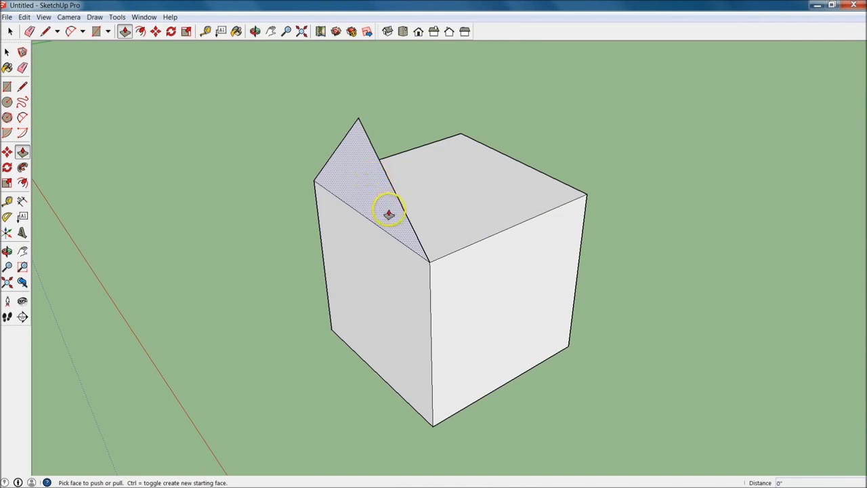
mouse_move(392, 219)
left_mouse_down()
mouse_move(539, 216)
mouse_move(586, 196)
left_mouse_up()
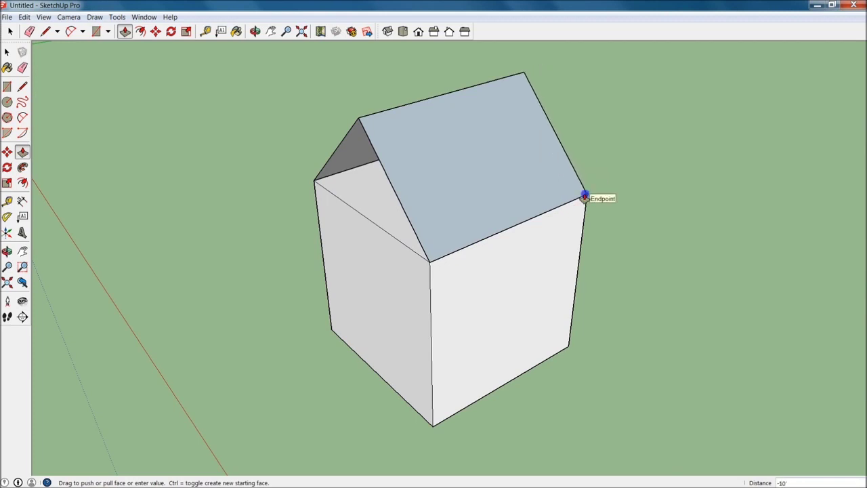
left_click(584, 197)
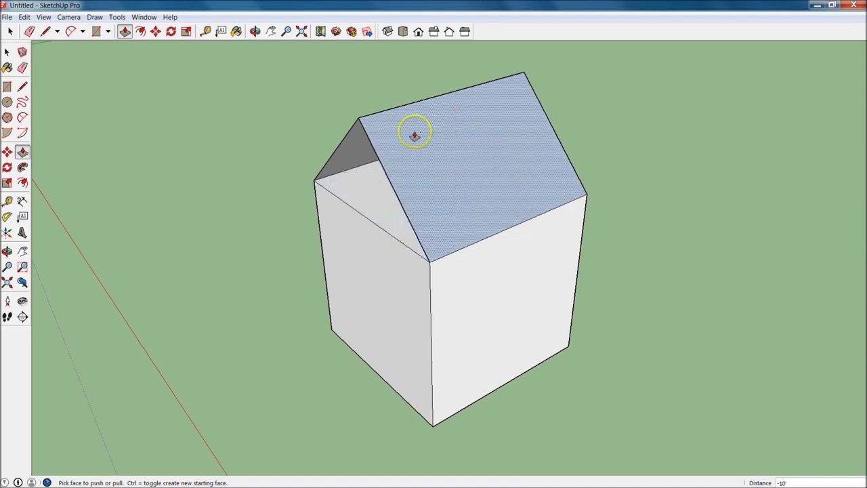
- Orbit around the house to inspect the new roof from several angles
mouse_move(416, 219)
middle_mouse_down()
mouse_move(638, 223)
mouse_move(422, 174)
middle_mouse_up()
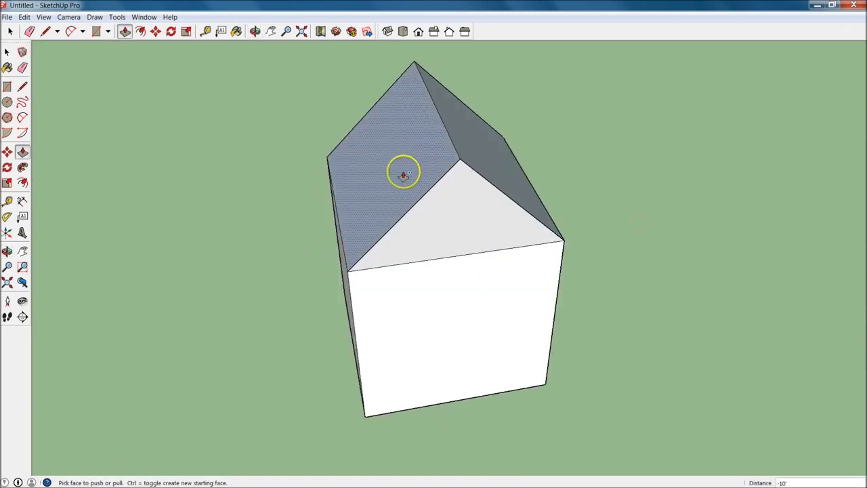
mouse_move(332, 271)
middle_mouse_down()
mouse_move(474, 214)
mouse_move(418, 243)
mouse_move(220, 263)
mouse_move(470, 187)
middle_mouse_up()
mouse_move(536, 194)
middle_mouse_down()
mouse_move(510, 224)
mouse_move(313, 235)
middle_mouse_up()
left_click(472, 194)
left_click(478, 373)
mouse_move(493, 418)
middle_mouse_down()
mouse_move(510, 167)
mouse_move(534, 88)
mouse_move(548, 223)
mouse_move(539, 329)
middle_mouse_up()
left_click(433, 179)
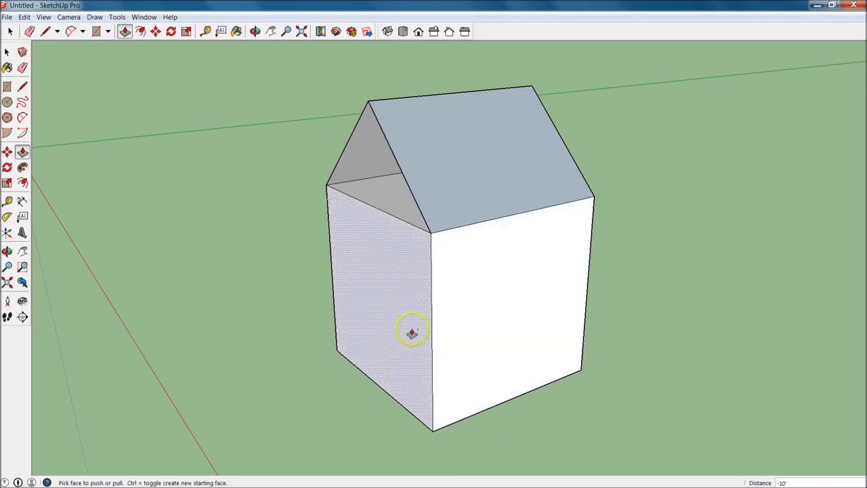
- Zoom and orbit around the roof, then undo the Push/Pull roof extrusion
scroll(415, 318, "up", 3)
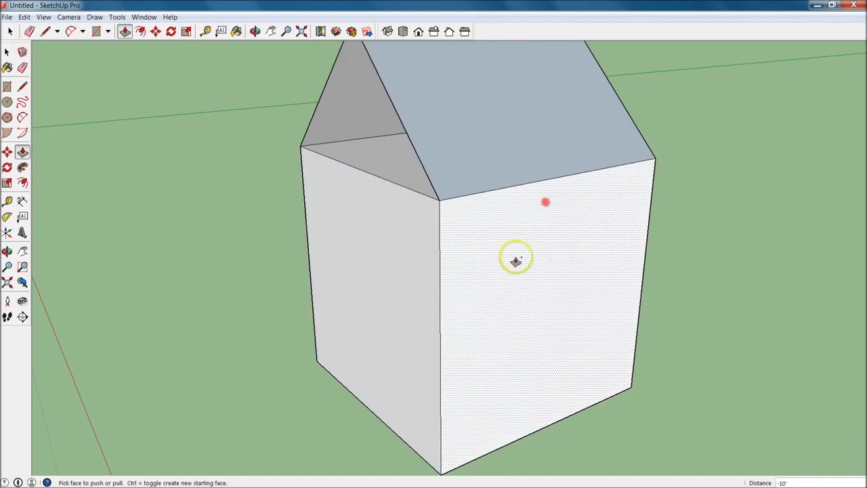
scroll(531, 237, "down", 5)
scroll(503, 271, "up", 4)
scroll(491, 246, "up", 1)
mouse_move(486, 280)
middle_mouse_down()
mouse_move(546, 258)
mouse_move(507, 387)
middle_mouse_up()
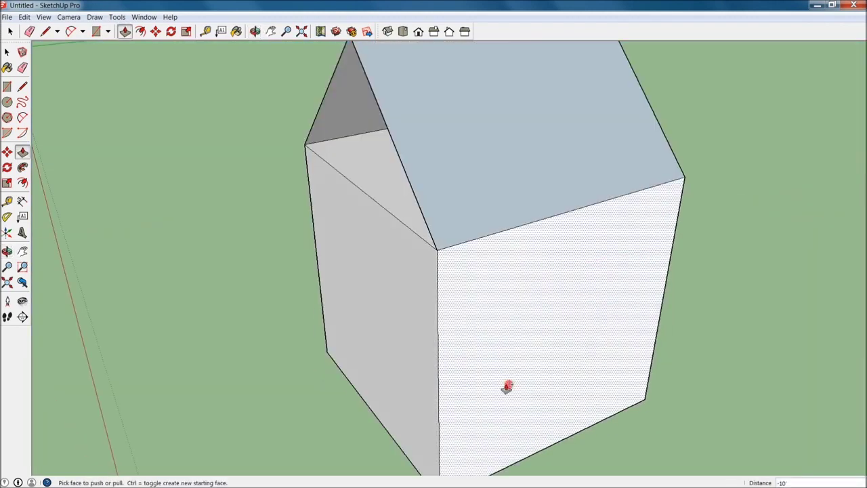
left_click(612, 320)
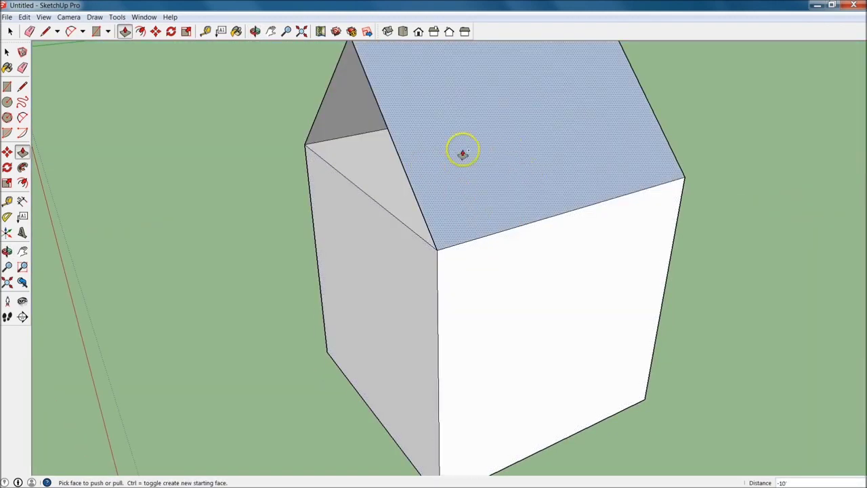
mouse_move(494, 416)
middle_mouse_down()
mouse_move(370, 426)
mouse_move(412, 389)
middle_mouse_up()
key("space")
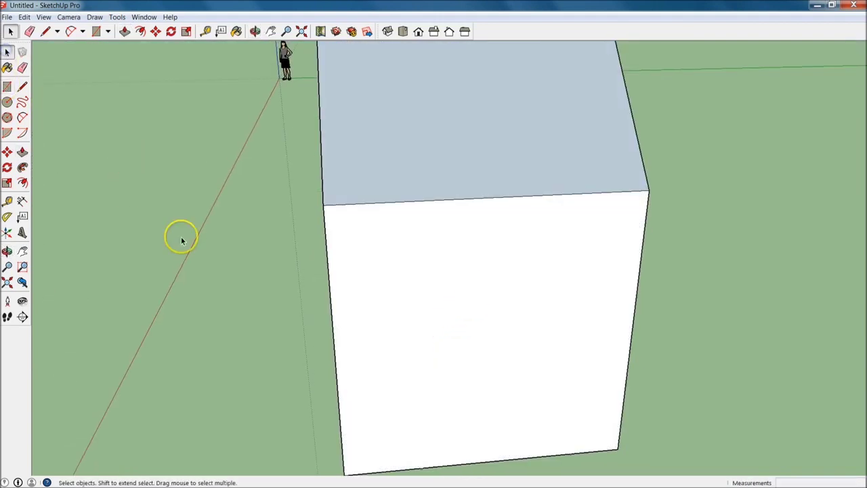
middle_click_drag(242, 300, 397, 325)
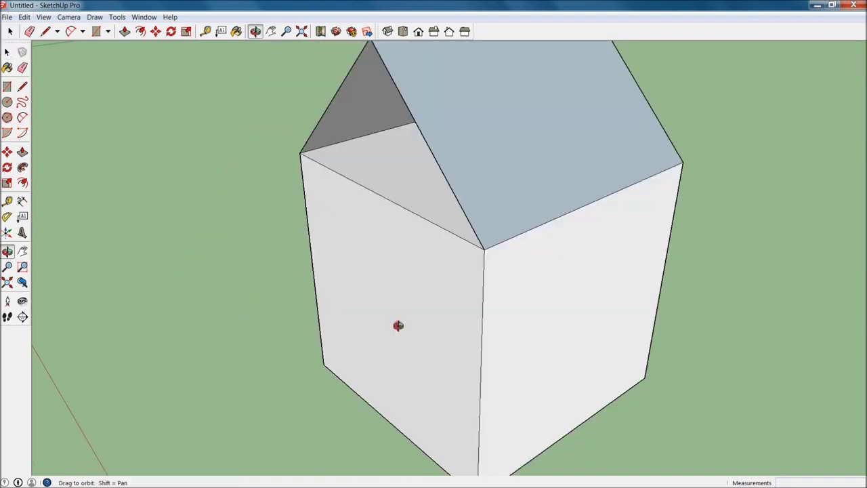
middle_click_drag(313, 285, 316, 284)
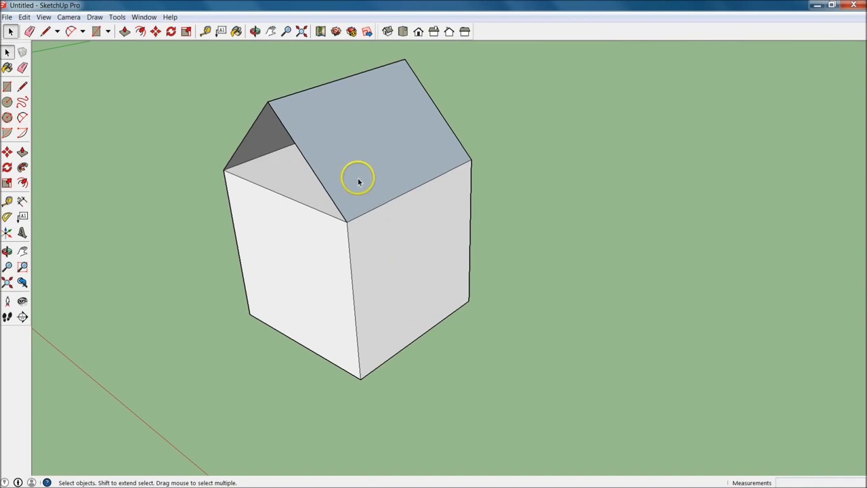
key("ctrl+z")
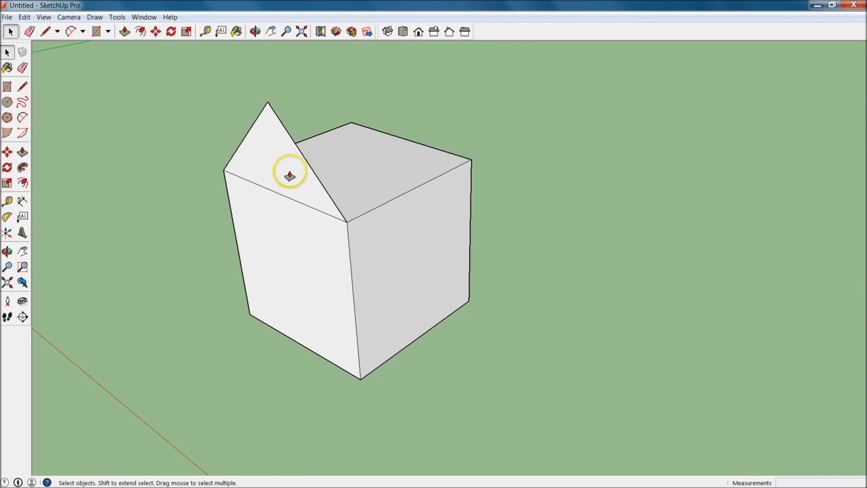
- Push the gable triangle 10' back to the rear corner, then re-snap the sloped roof face there
key("p")
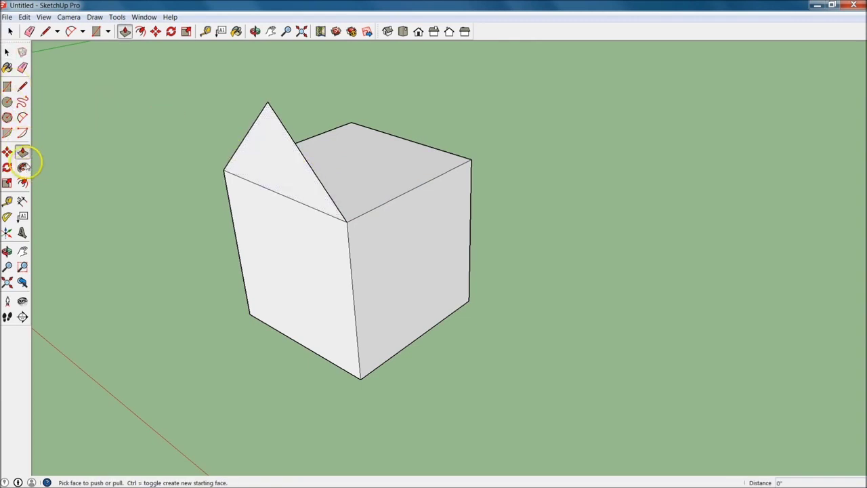
left_click(299, 187)
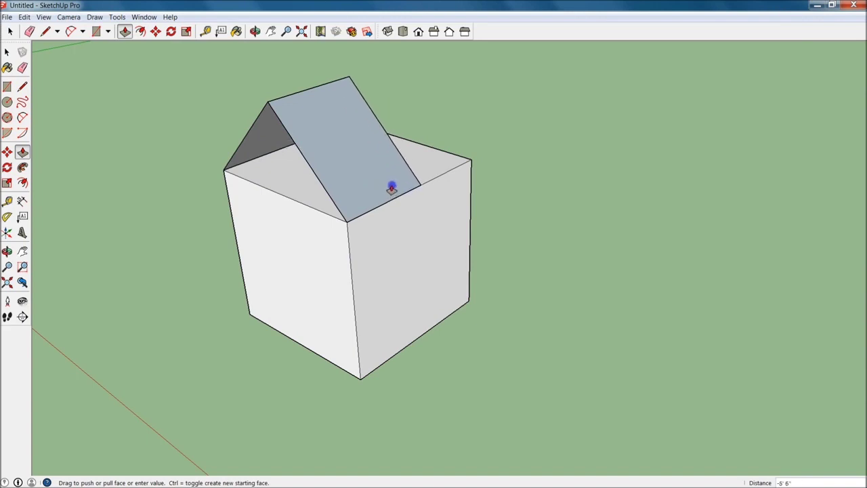
key("Escape")
left_click(394, 188)
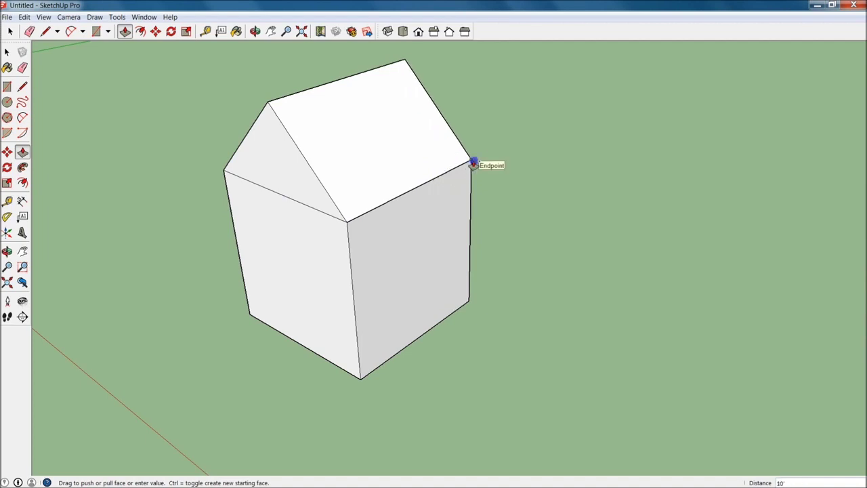
left_click(472, 163)
left_click(449, 168)
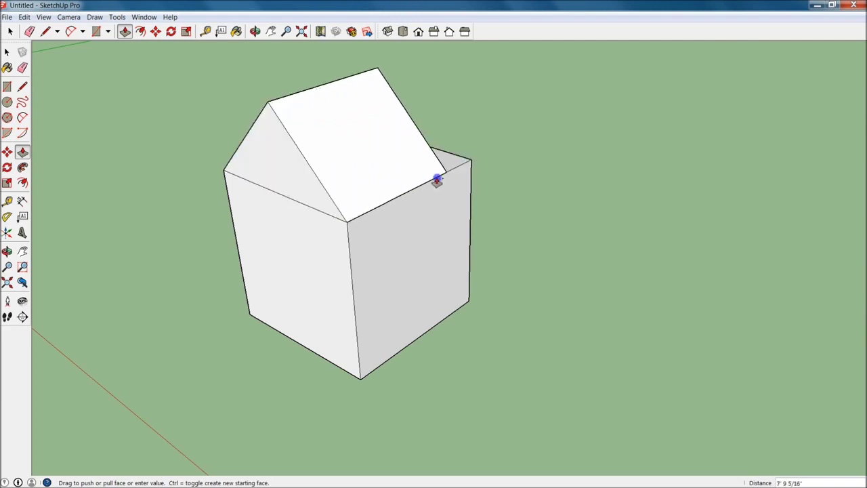
left_click(472, 162)
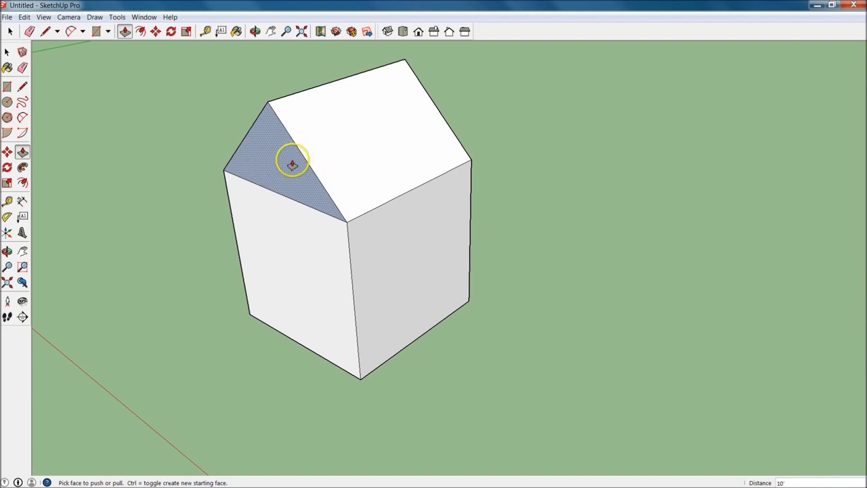
- Reverse the front gable face so its outside faces outward
key("space")
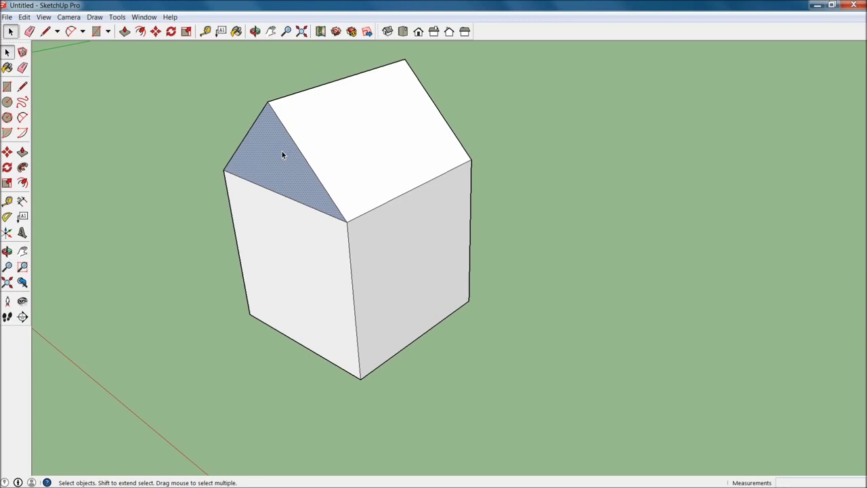
right_click(282, 155)
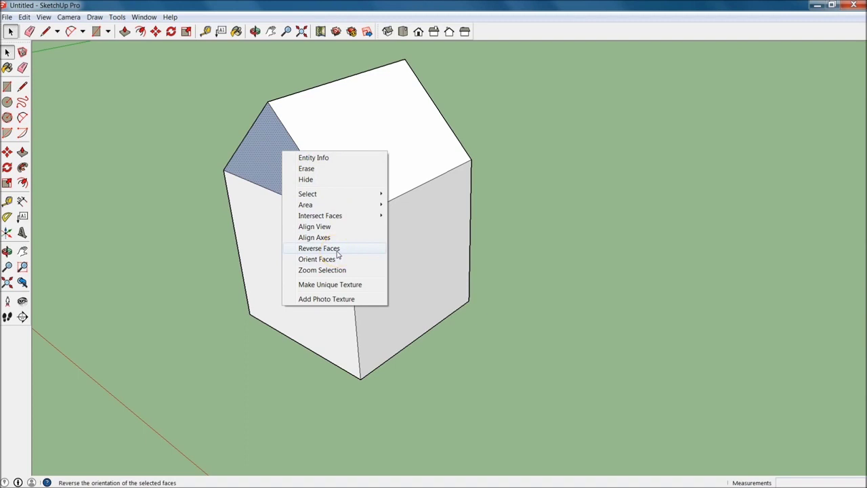
left_click(337, 249)
- Orbit and zoom out around the house to check the roof and gable from several angles
mouse_move(451, 226)
middle_mouse_down()
mouse_move(438, 241)
mouse_move(254, 263)
mouse_move(196, 228)
mouse_move(437, 191)
mouse_move(180, 240)
middle_mouse_up()
mouse_move(458, 188)
middle_mouse_down()
mouse_move(551, 187)
mouse_move(370, 201)
middle_mouse_up()
mouse_move(598, 201)
middle_mouse_down()
mouse_move(472, 219)
mouse_move(264, 212)
middle_mouse_up()
mouse_move(708, 188)
middle_mouse_down()
mouse_move(451, 199)
mouse_move(281, 184)
middle_mouse_up()
mouse_move(508, 290)
middle_mouse_down()
mouse_move(501, 259)
mouse_move(327, 268)
mouse_move(237, 260)
mouse_move(242, 302)
middle_mouse_up()
mouse_move(242, 302)
left_mouse_down()
mouse_move(201, 277)
mouse_move(68, 282)
mouse_move(261, 315)
mouse_move(323, 350)
left_mouse_up()
scroll(474, 362, "down", 3)
mouse_move(474, 362)
left_mouse_down()
mouse_move(513, 330)
mouse_move(704, 227)
mouse_move(532, 257)
mouse_move(429, 253)
mouse_move(578, 255)
left_mouse_up()
key("space")
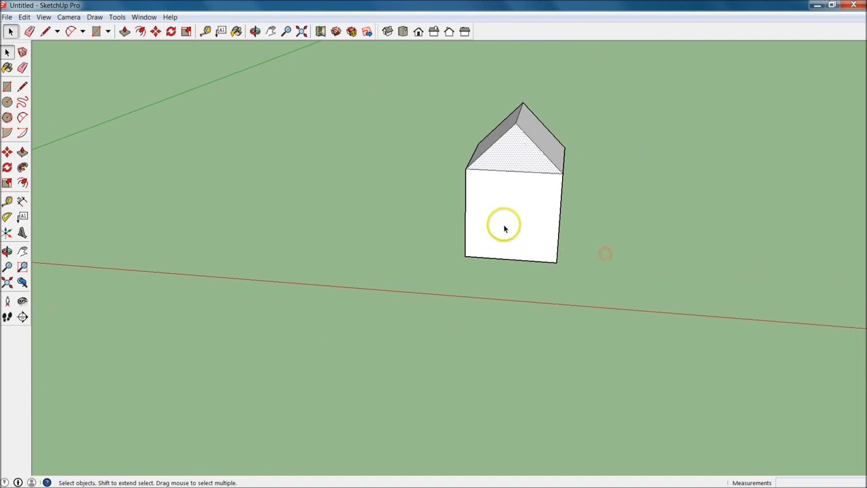
scroll(503, 226, "up", 2)
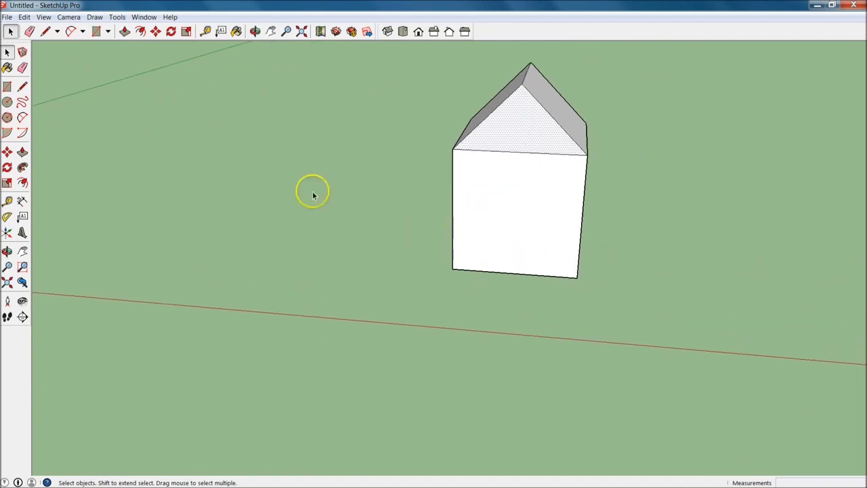
left_click(7, 88)
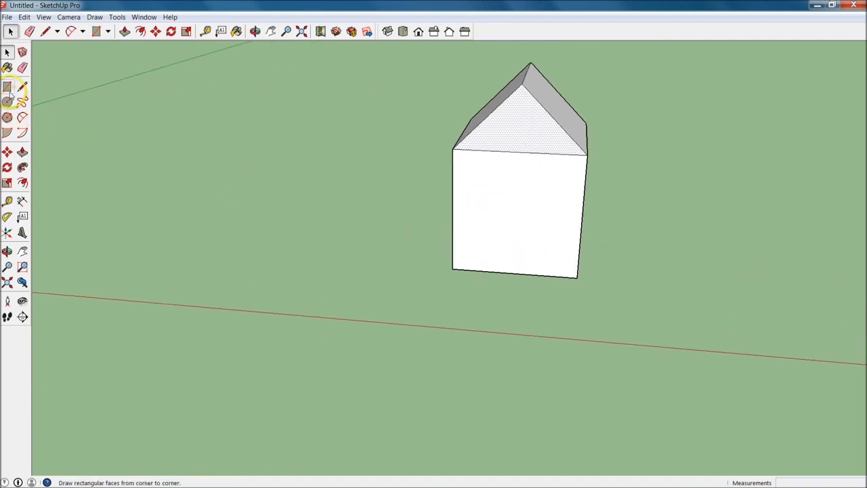
left_click(6, 87)
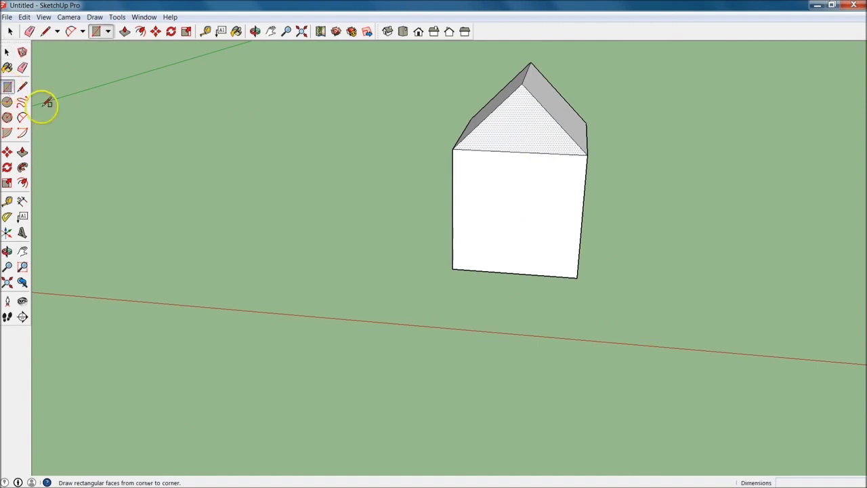
left_click(514, 272)
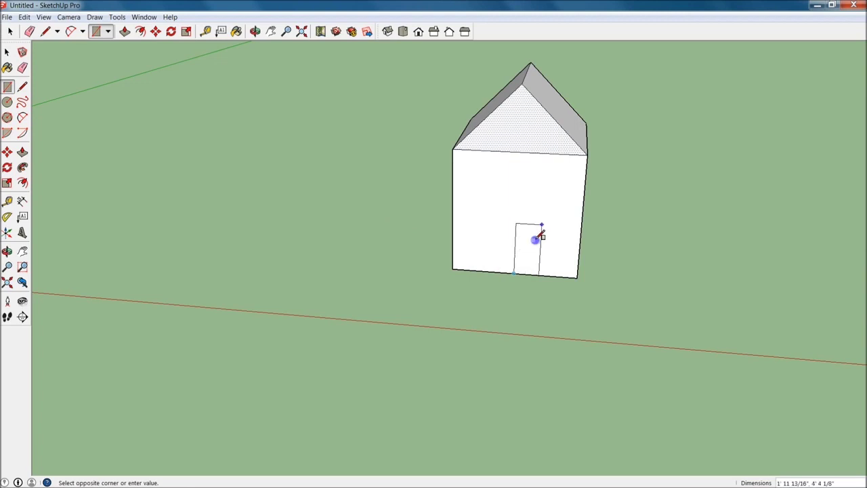
left_click(549, 201)
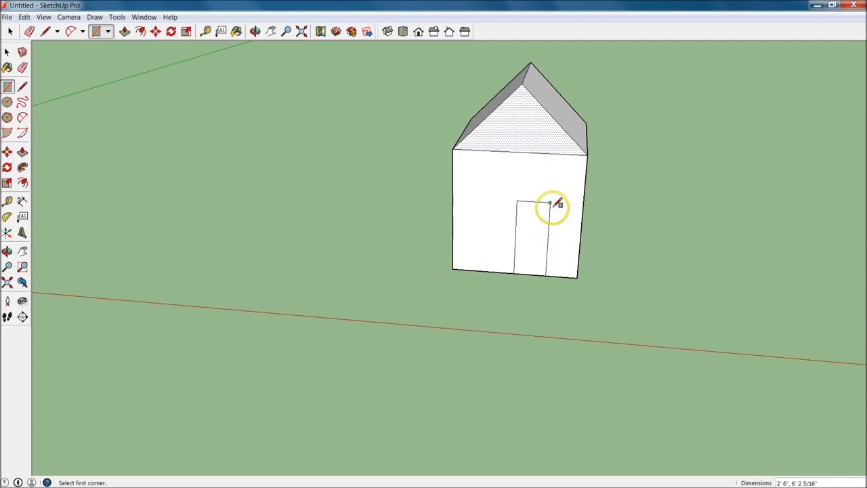
key("ctrl+z")
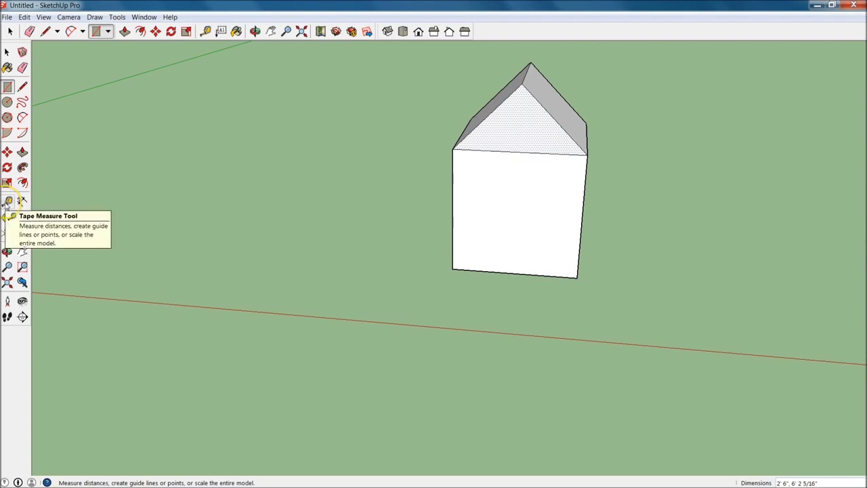
- Place a vertical guide 5' in from the front wall's right edge
left_click(7, 202)
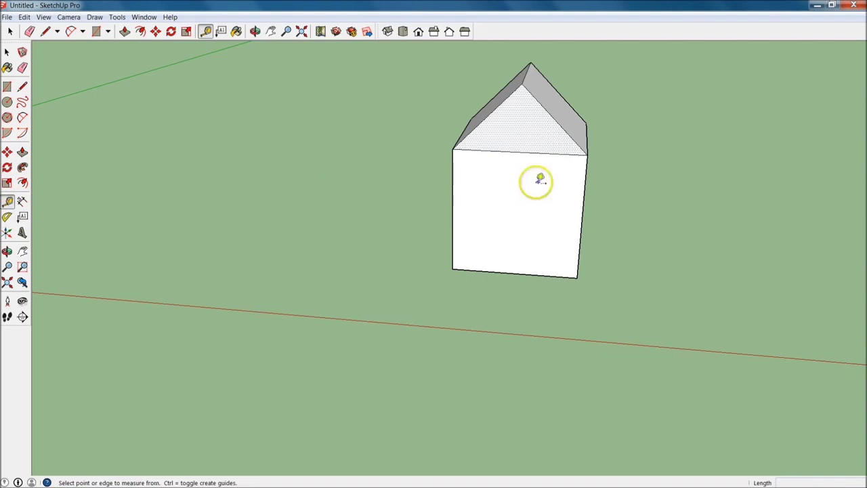
left_click(584, 214)
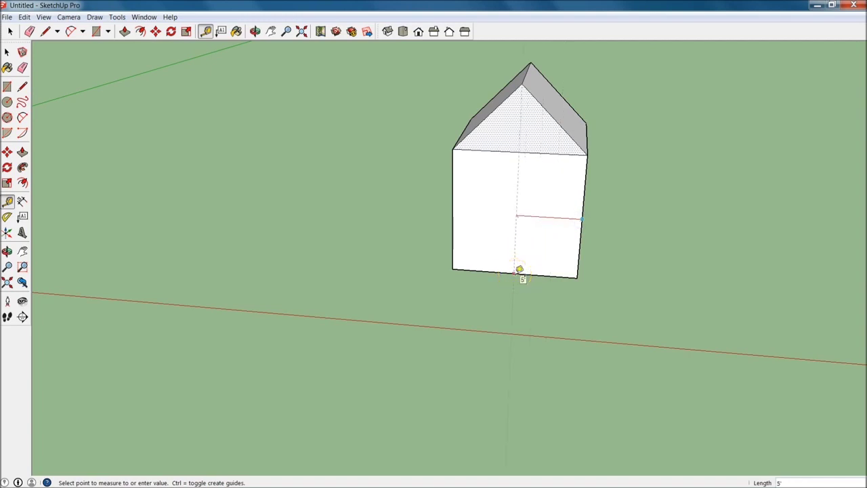
left_click(516, 273)
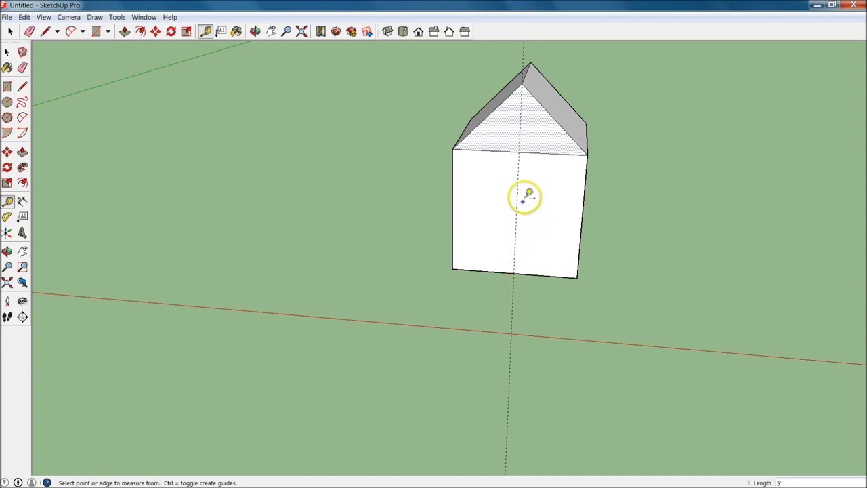
- Add a horizontal guide 8' up from the wall's bottom edge
left_click(531, 271)
type("8")
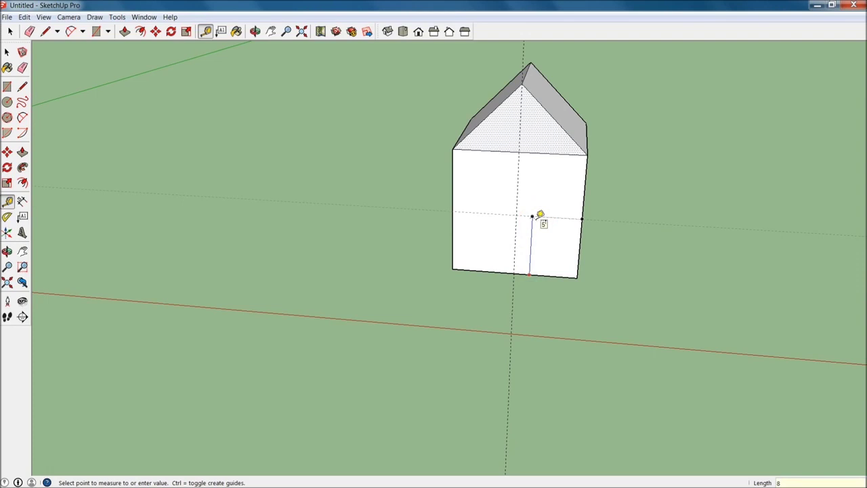
key("Return")
left_click(498, 230)
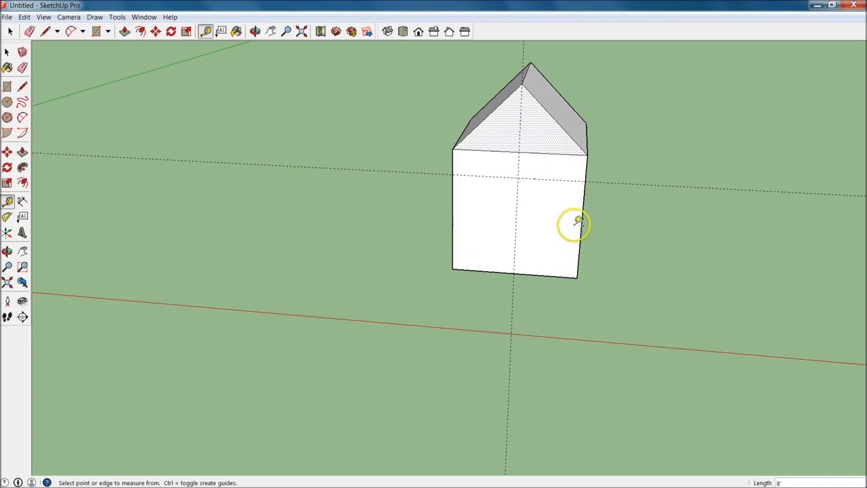
left_click(582, 219)
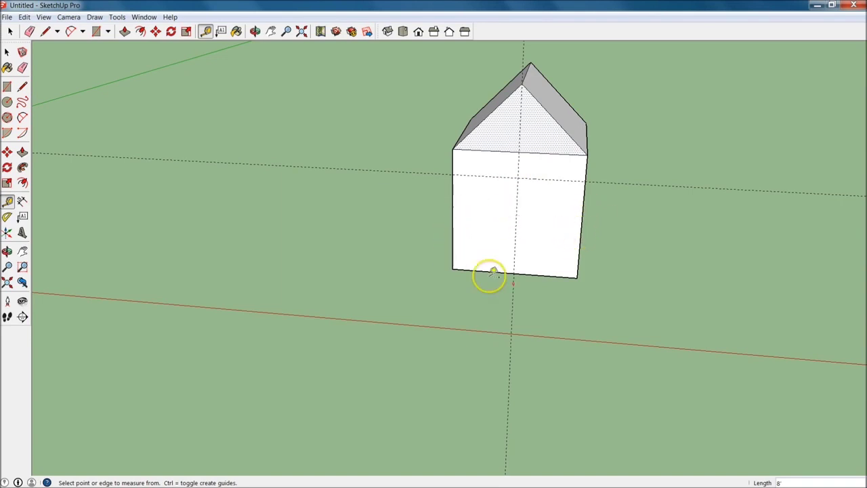
- Cancel the pending measurement and place a vertical guide 1.5' right of the centre guide
key("Escape")
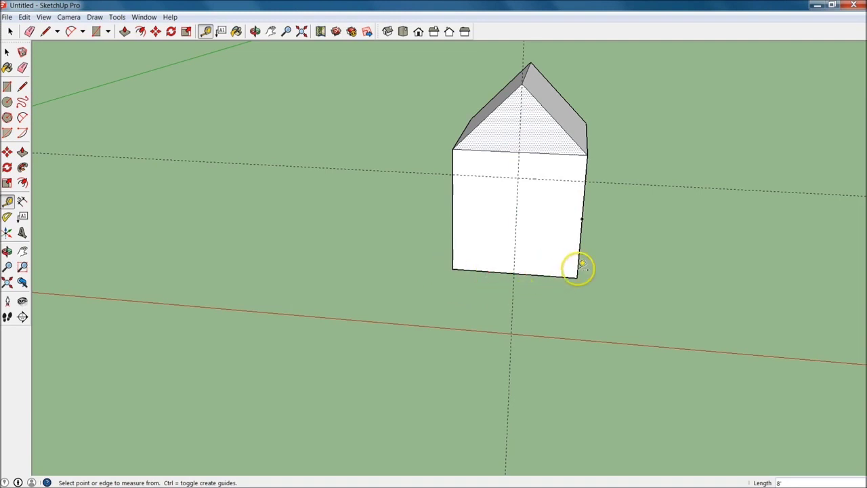
left_click(546, 230)
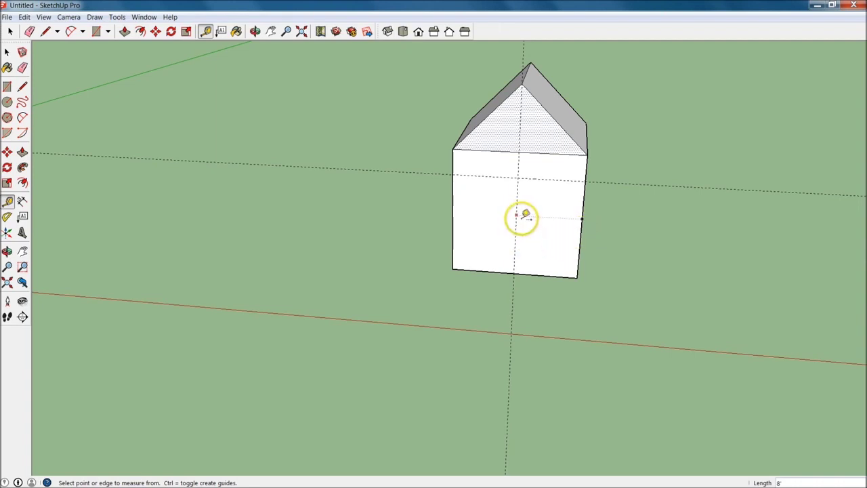
left_click(518, 239)
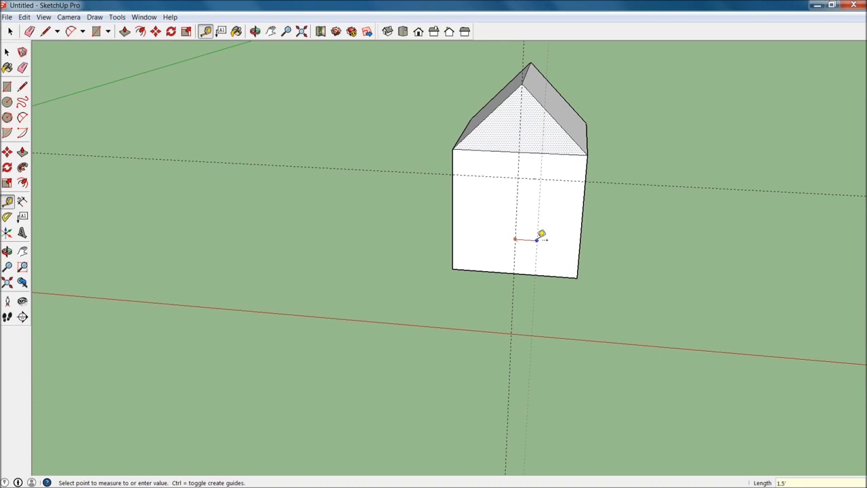
left_click(538, 238)
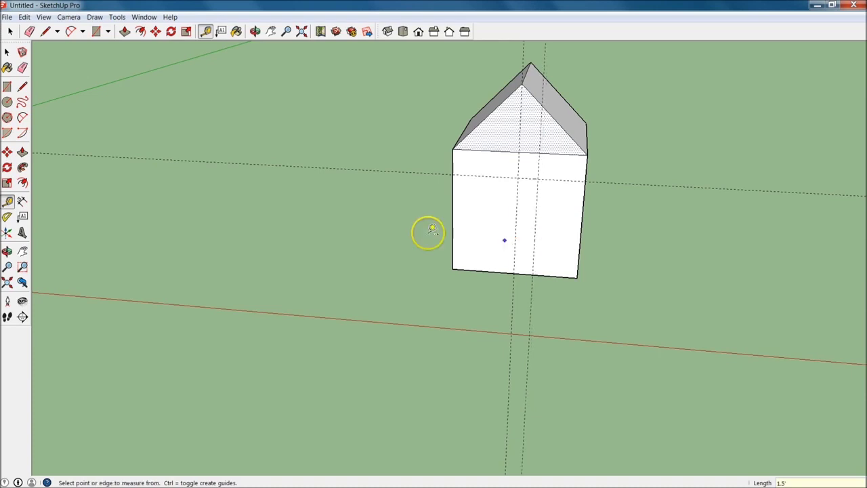
left_click(22, 86)
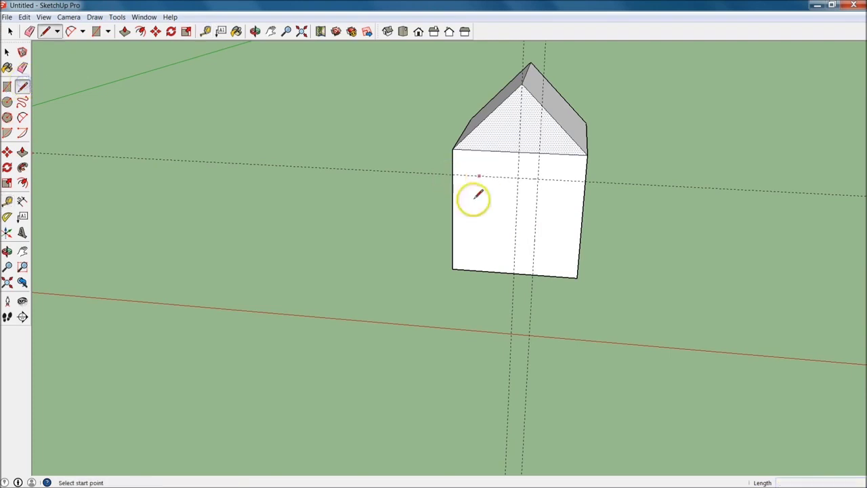
left_click(514, 275)
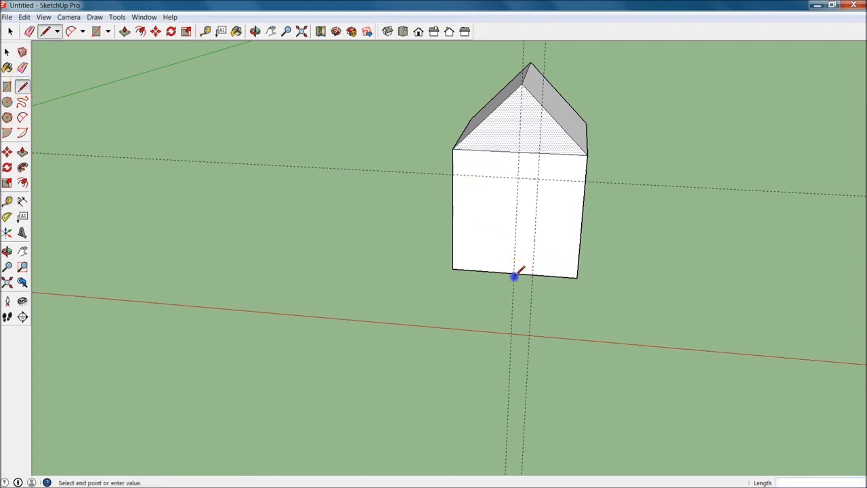
left_click(535, 273)
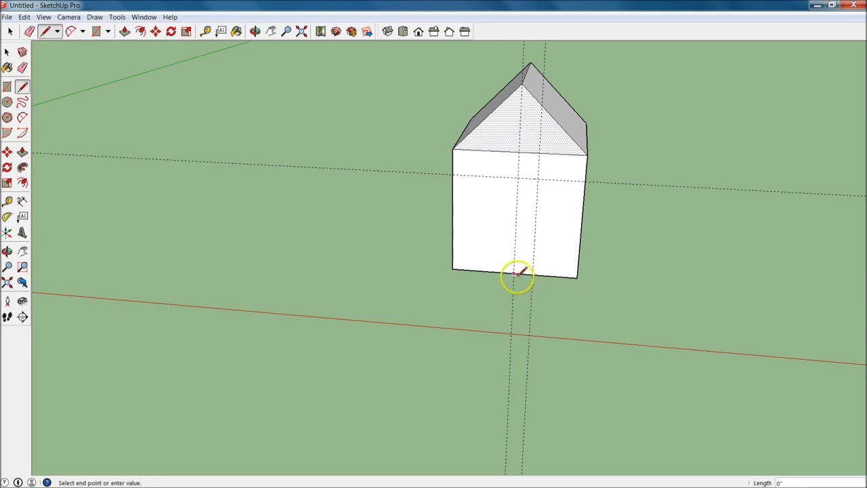
key("Escape")
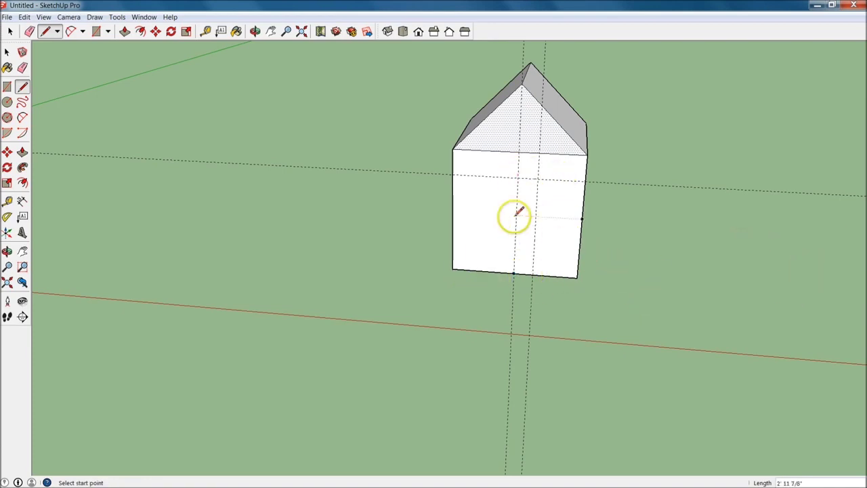
left_click(512, 272)
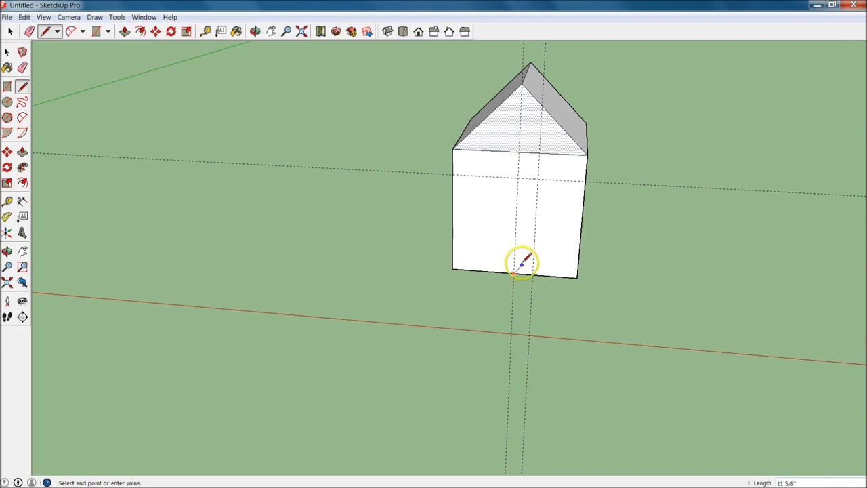
key("Escape")
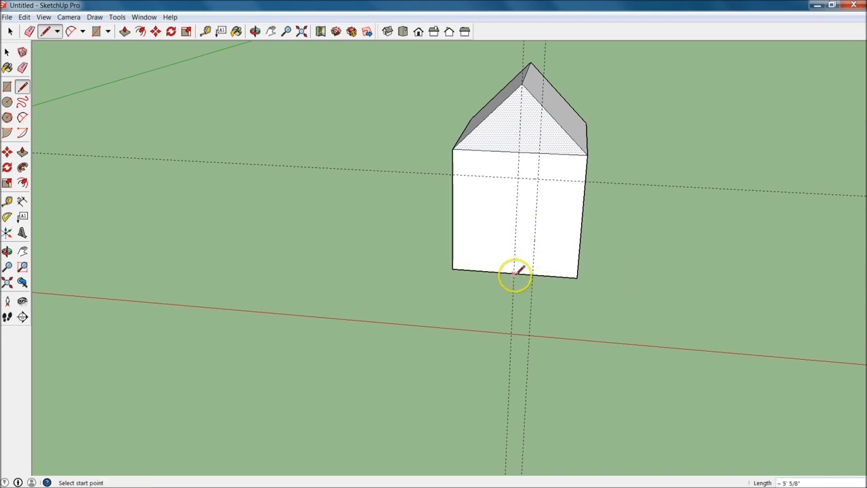
key("t")
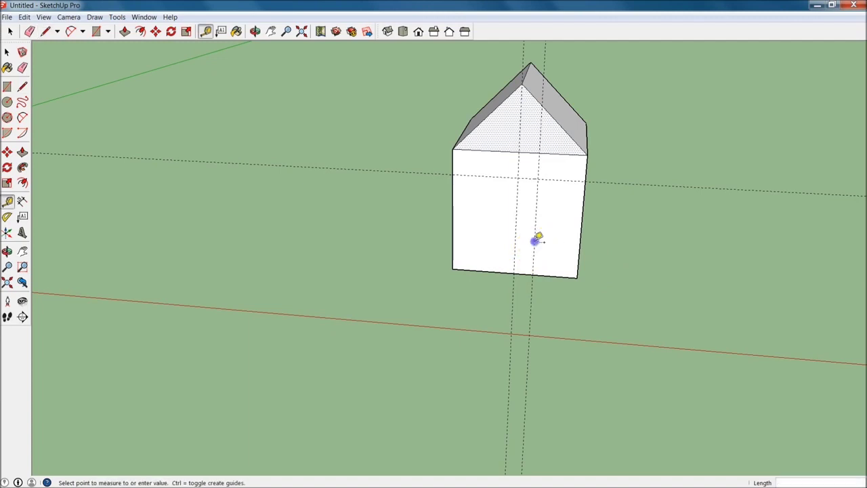
- Place a vertical guide 36" left of the right-hand door guide
left_click(505, 237)
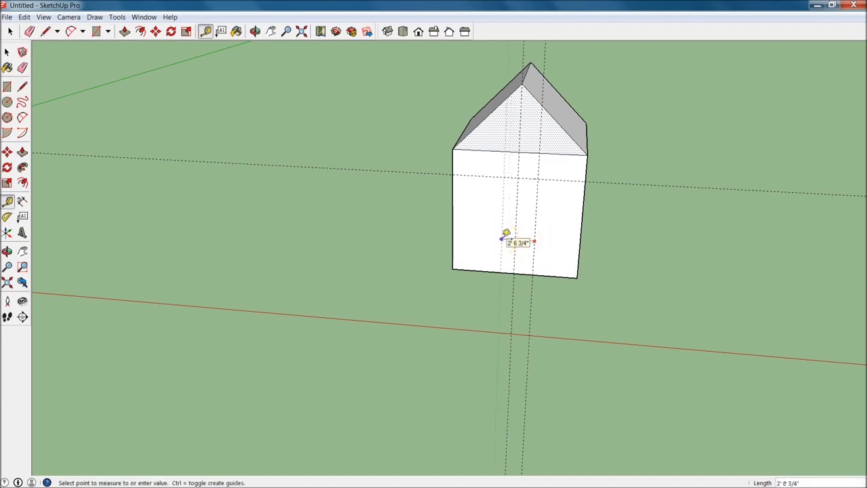
type("36")
left_click(503, 237)
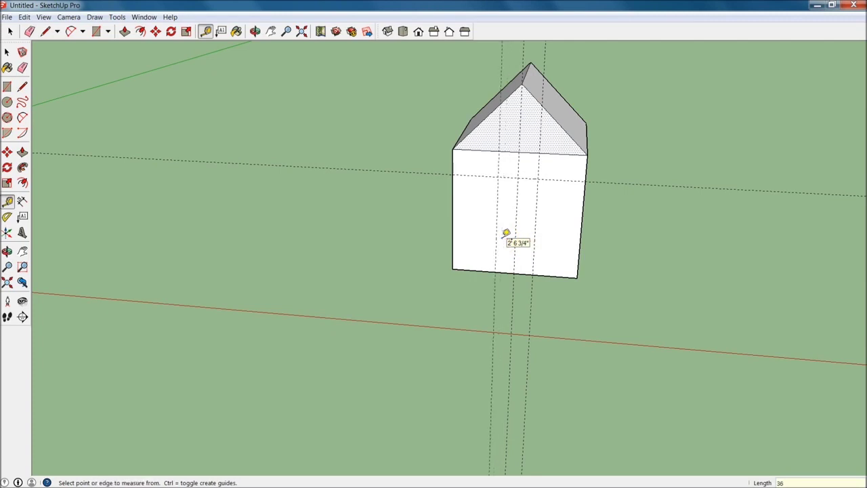
left_click(496, 233)
left_click(576, 283)
left_click(538, 238)
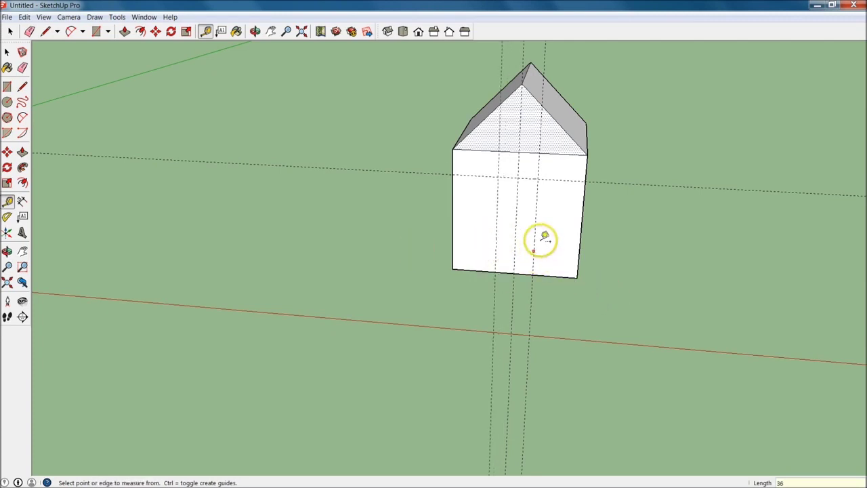
- Measure distances from the front face to the wall's right and left edges
left_click(535, 238)
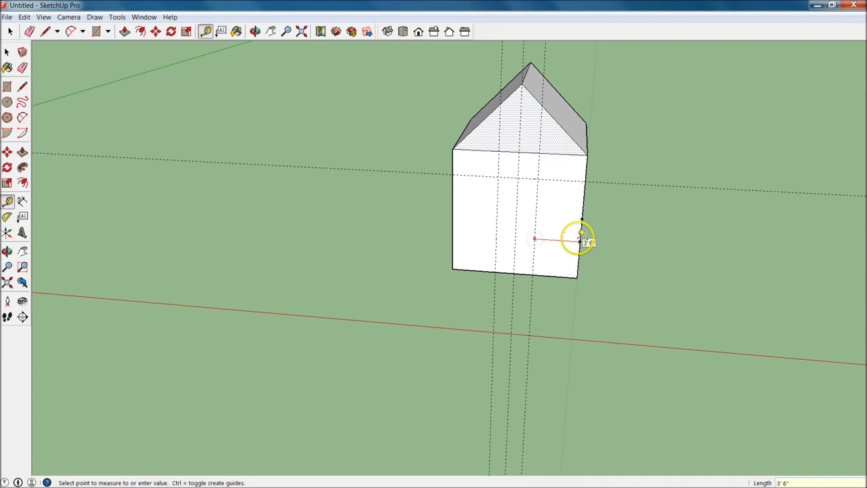
left_click(505, 227)
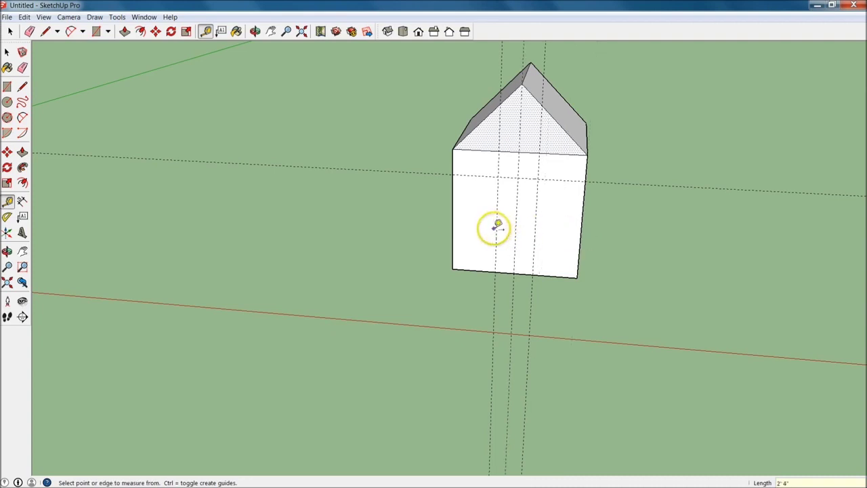
left_click(498, 227)
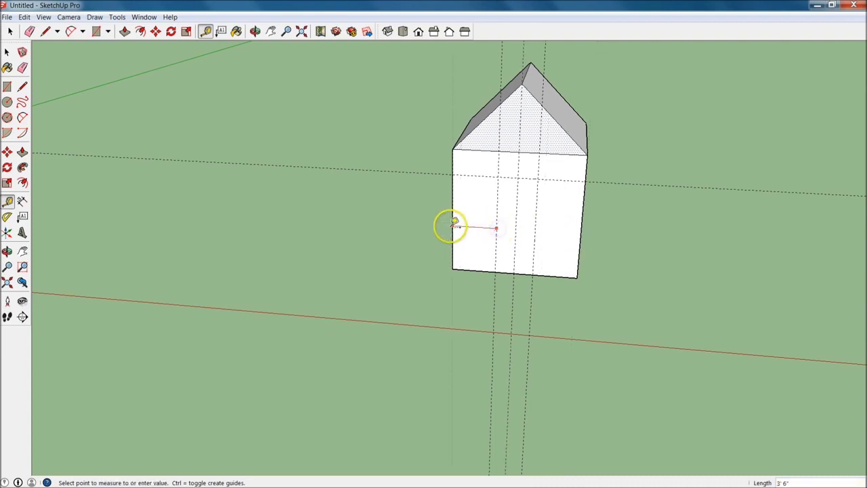
left_click(517, 249)
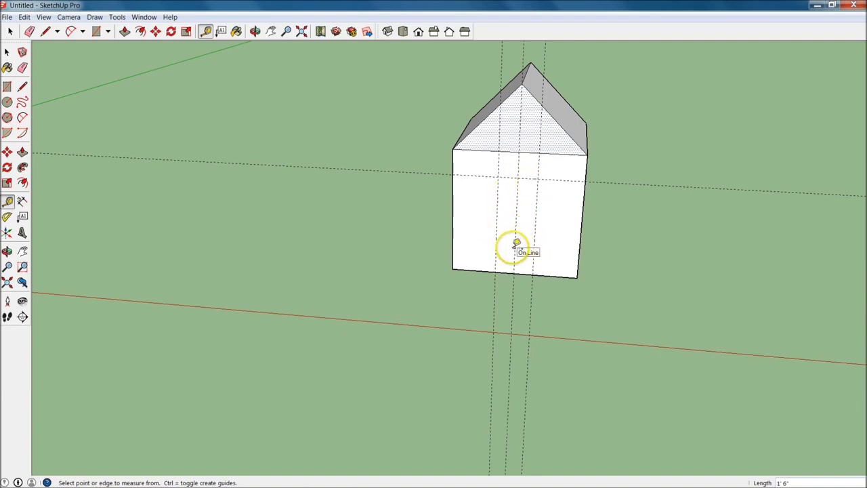
- Draw a 3' by 8' door rectangle on the front wall, reaching the bottom edge
left_click(7, 87)
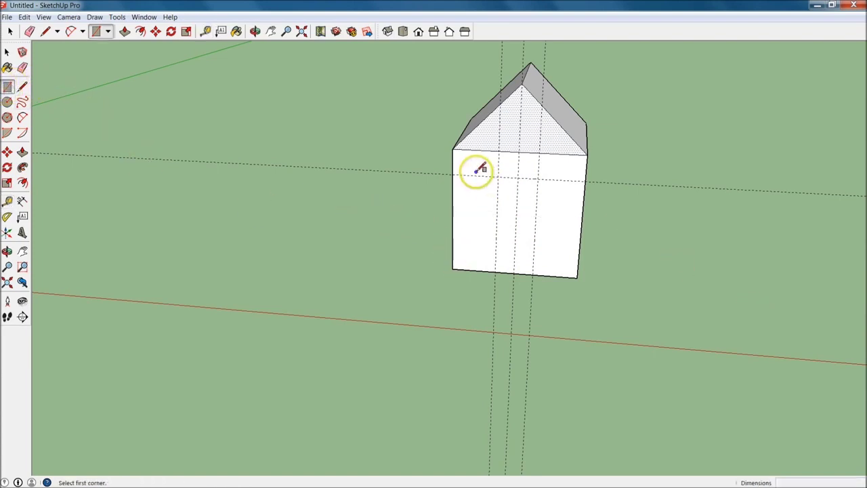
left_click(498, 178)
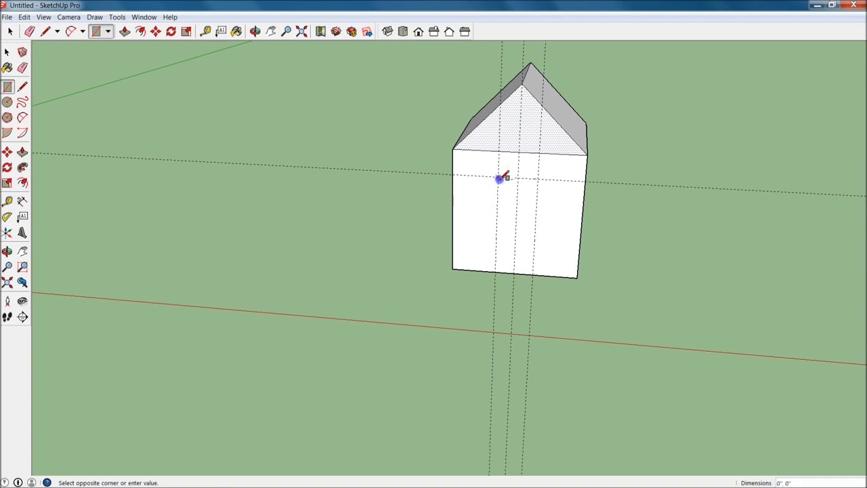
left_click(535, 274)
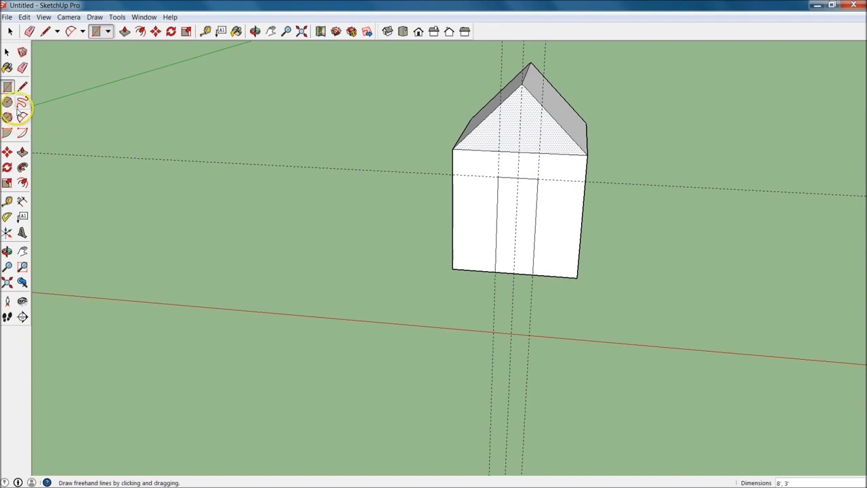
left_click(23, 68)
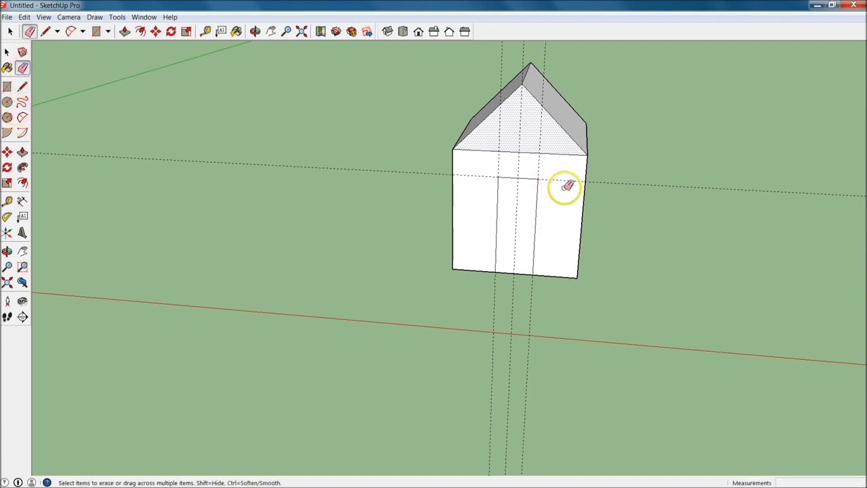
- Erase the dashed guide lines around the door, checking the house's side and roof
left_click(545, 168)
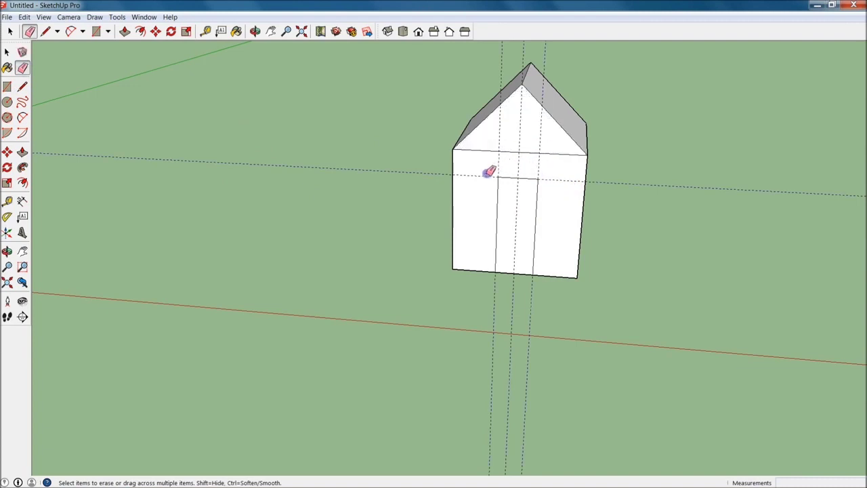
left_click_drag(436, 300, 481, 275)
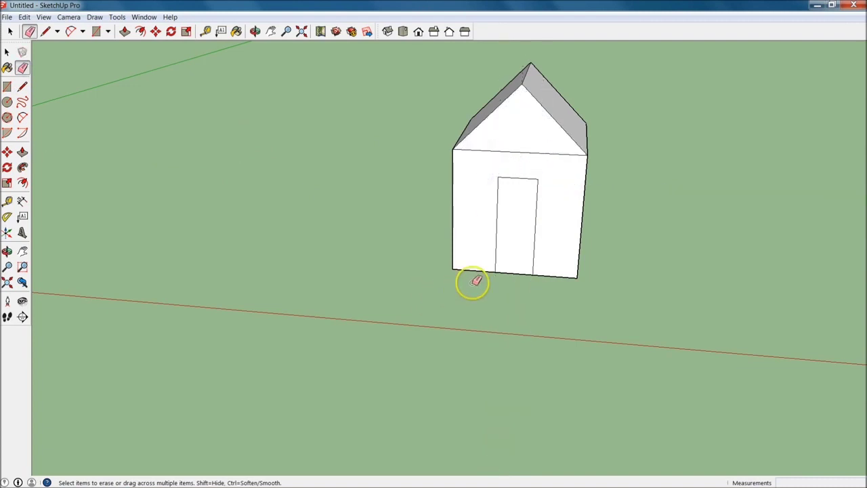
key("o")
mouse_move(681, 206)
left_mouse_down()
mouse_move(616, 225)
mouse_move(494, 214)
mouse_move(397, 231)
mouse_move(544, 228)
mouse_move(542, 219)
mouse_move(518, 254)
mouse_move(564, 197)
mouse_move(636, 169)
mouse_move(668, 197)
mouse_move(537, 241)
left_mouse_up()
key("e")
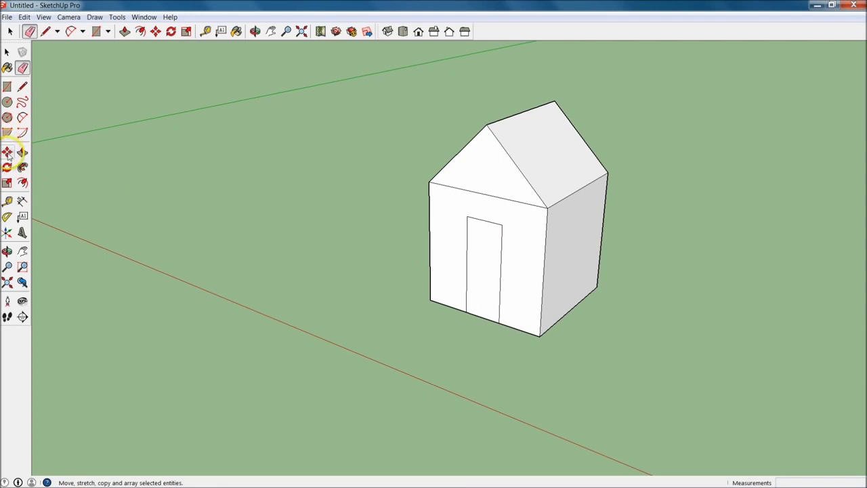
- Move the door's top edge 6" along the blue axis, then reset its right edge
left_click(8, 152)
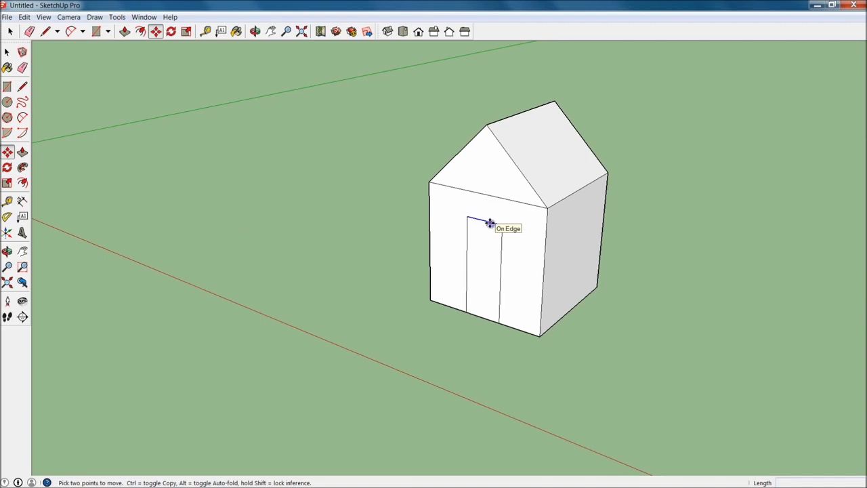
left_click(489, 223)
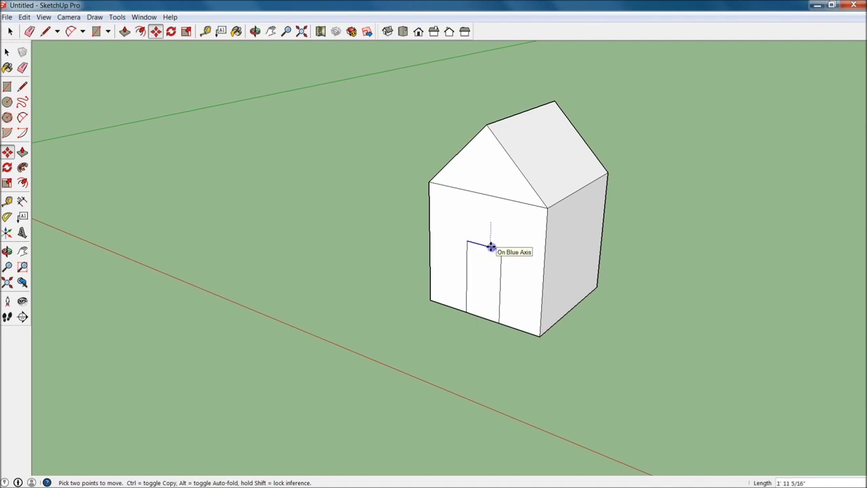
left_click(491, 246)
type("6")
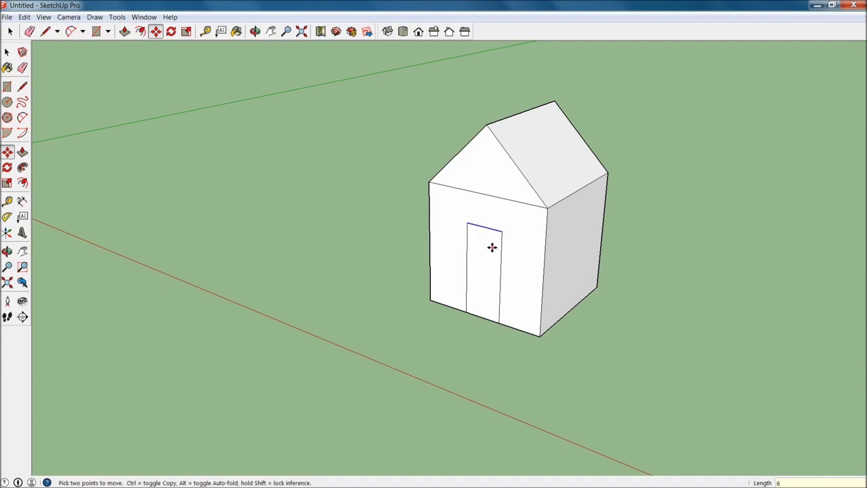
left_click(502, 247)
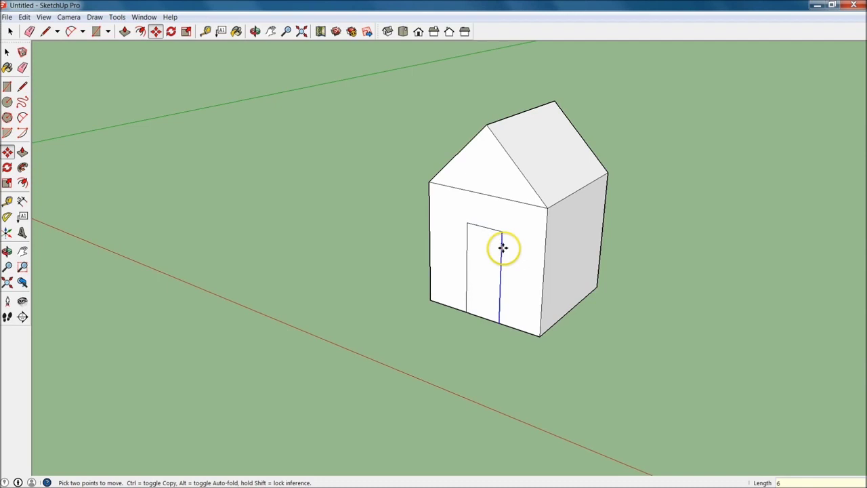
left_click(503, 242)
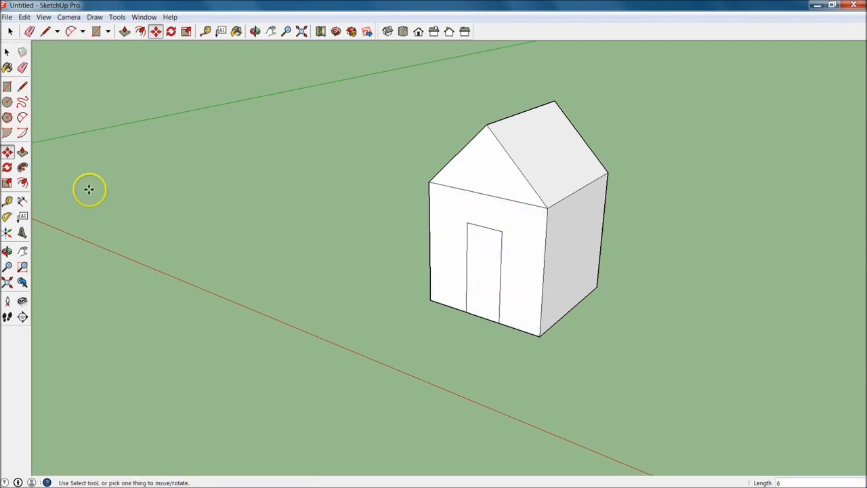
- Measure the door's height from its bottom edge to its top with the Tape Measure
left_click(8, 201)
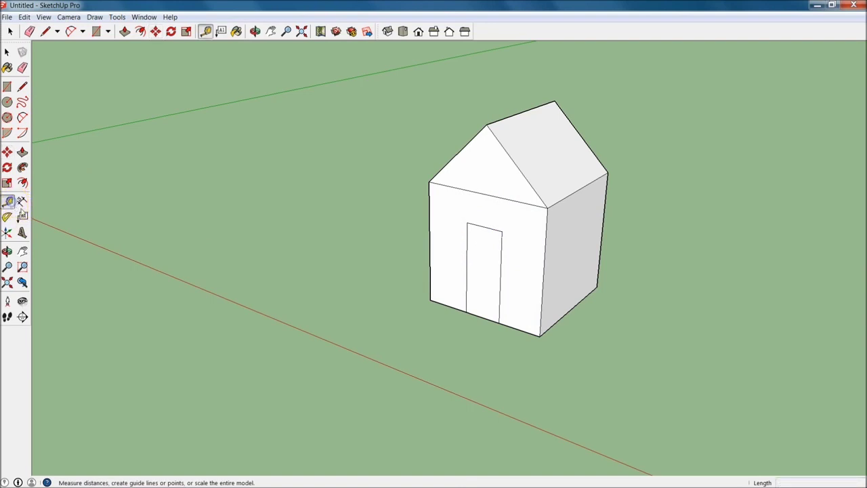
left_click(480, 316)
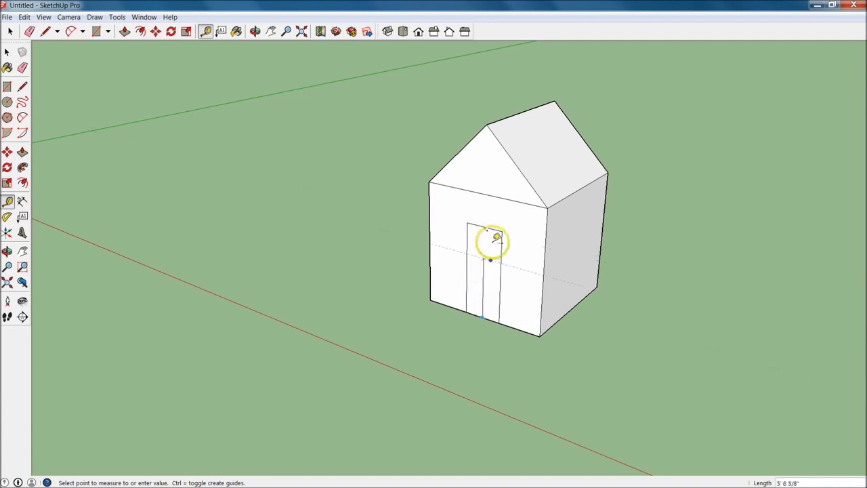
left_click(477, 203)
- Orbit to view the house from the front-left and below, then begin switching windows
mouse_move(364, 263)
middle_mouse_down()
mouse_move(604, 267)
mouse_move(658, 285)
mouse_move(650, 306)
mouse_move(464, 304)
mouse_move(350, 317)
mouse_move(481, 253)
middle_mouse_up()
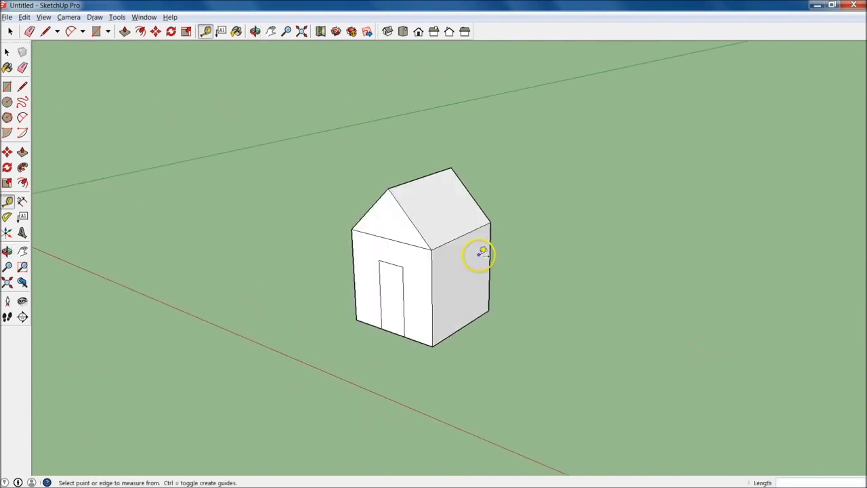
mouse_move(513, 383)
middle_mouse_down()
mouse_move(458, 323)
mouse_move(452, 191)
mouse_move(512, 358)
mouse_move(584, 389)
mouse_move(654, 375)
mouse_move(758, 385)
mouse_move(518, 375)
mouse_move(399, 396)
mouse_move(476, 389)
mouse_move(519, 373)
mouse_move(413, 369)
mouse_move(460, 368)
middle_mouse_up()
key("t")
key("alt+Tab")
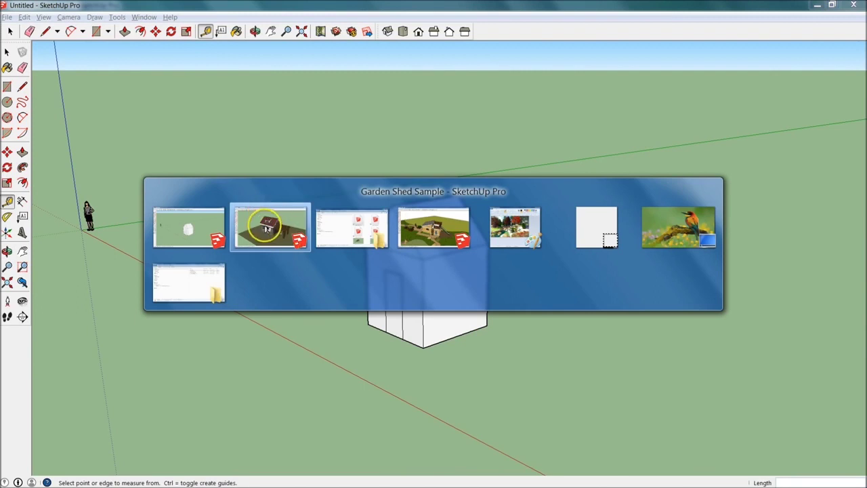
- Bring up Garden Shed Sample and orbit and zoom around the stone shed and pergola
left_click(269, 229)
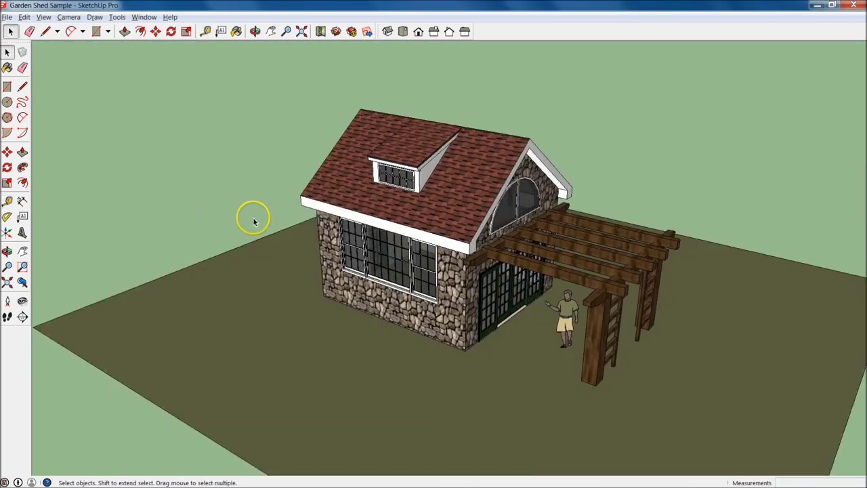
mouse_move(582, 347)
middle_mouse_down()
mouse_move(541, 325)
mouse_move(292, 337)
mouse_move(641, 355)
mouse_move(447, 342)
mouse_move(526, 348)
mouse_move(650, 327)
mouse_move(569, 345)
mouse_move(615, 328)
mouse_move(615, 315)
mouse_move(549, 345)
mouse_move(401, 446)
mouse_move(605, 156)
mouse_move(606, 52)
mouse_move(668, 140)
mouse_move(642, 258)
mouse_move(393, 308)
mouse_move(605, 292)
mouse_move(736, 313)
mouse_move(697, 315)
mouse_move(310, 193)
mouse_move(246, 202)
mouse_move(260, 179)
mouse_move(155, 183)
mouse_move(461, 248)
mouse_move(535, 245)
mouse_move(406, 203)
middle_mouse_up()
left_click(126, 96)
scroll(129, 91, "up", 5)
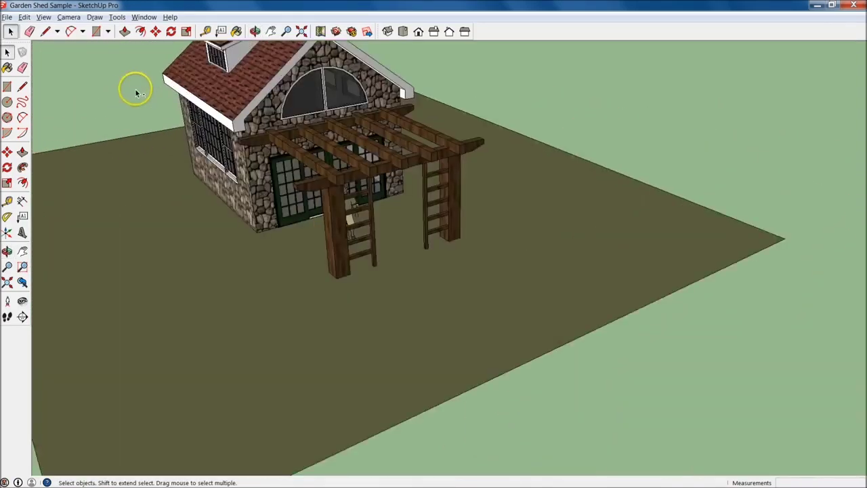
mouse_move(136, 87)
middle_mouse_down()
mouse_move(260, 258)
mouse_move(606, 268)
mouse_move(455, 266)
mouse_move(334, 359)
middle_mouse_up()
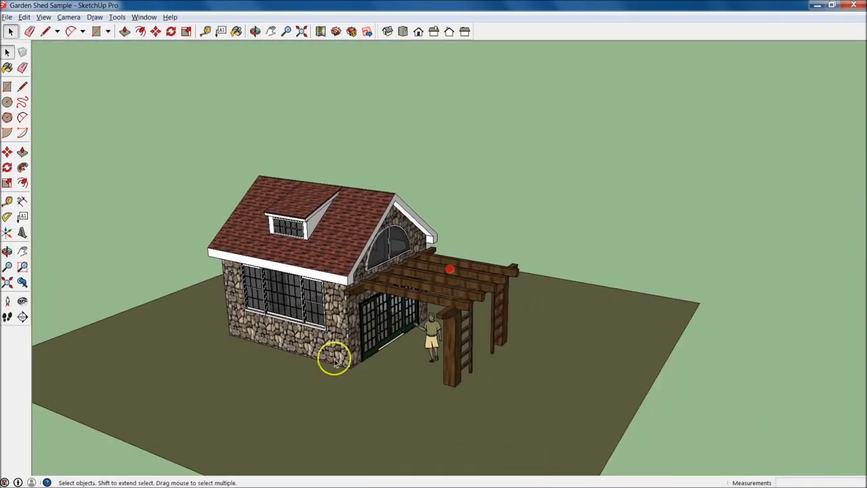
mouse_move(493, 379)
middle_mouse_down()
mouse_move(309, 360)
mouse_move(397, 288)
mouse_move(505, 261)
middle_mouse_up()
key("alt+Tab")
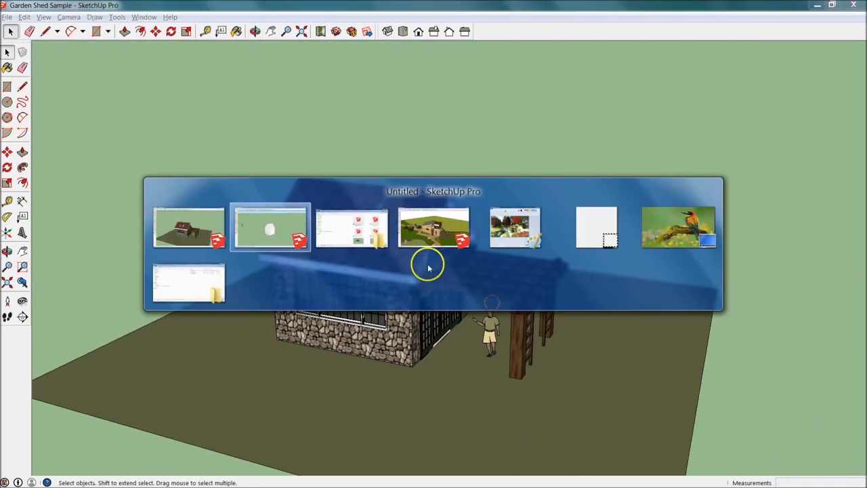
- Switch to Sample 3 and orbit the playhouse from front, above and the deck-and-slide side
left_click(427, 230)
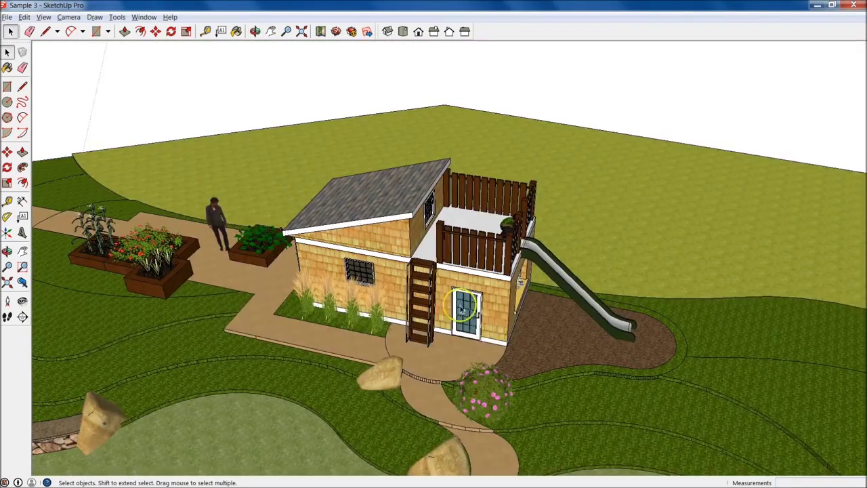
mouse_move(496, 332)
middle_mouse_down()
mouse_move(464, 248)
mouse_move(483, 261)
mouse_move(456, 310)
mouse_move(226, 268)
mouse_move(308, 250)
mouse_move(330, 228)
mouse_move(679, 262)
mouse_move(547, 237)
mouse_move(676, 248)
mouse_move(675, 282)
middle_mouse_up()
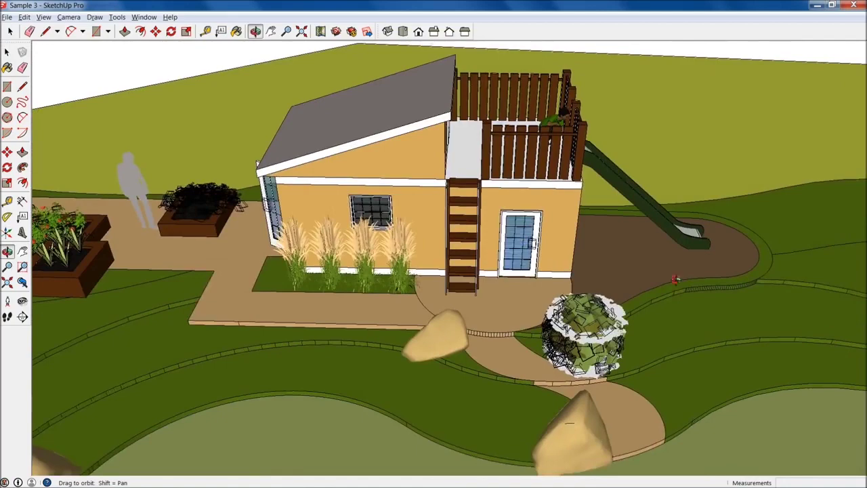
key("space")
mouse_move(460, 223)
middle_mouse_down()
mouse_move(635, 252)
mouse_move(668, 215)
middle_mouse_up()
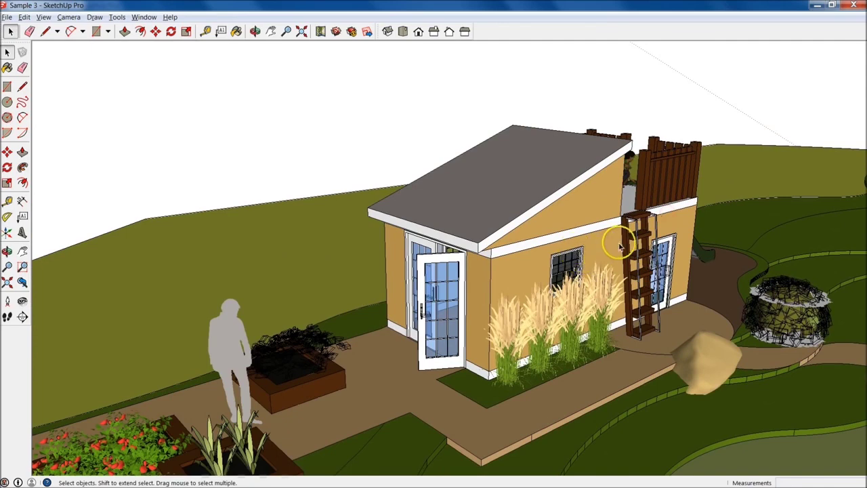
left_click(585, 267)
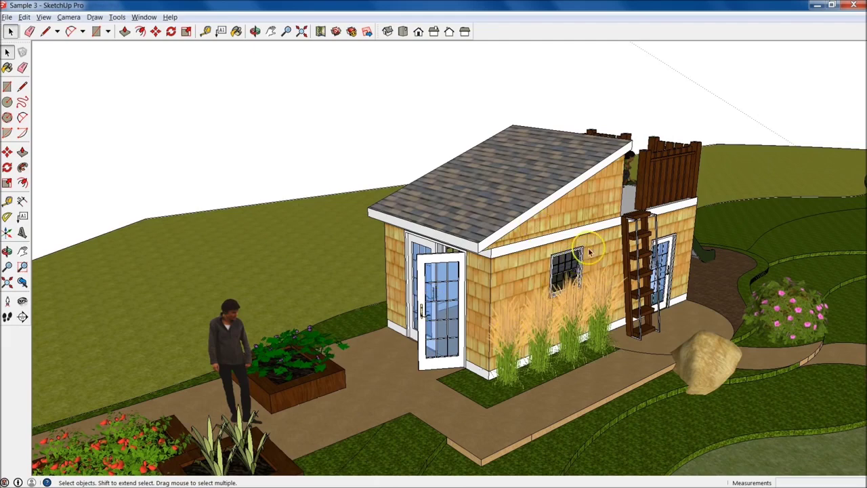
mouse_move(690, 270)
middle_mouse_down()
mouse_move(528, 278)
mouse_move(469, 331)
middle_mouse_up()
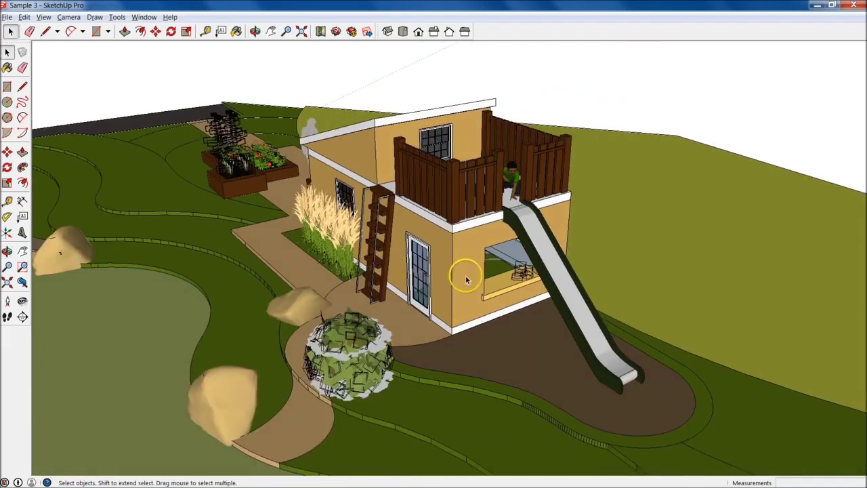
key("alt+Tab")
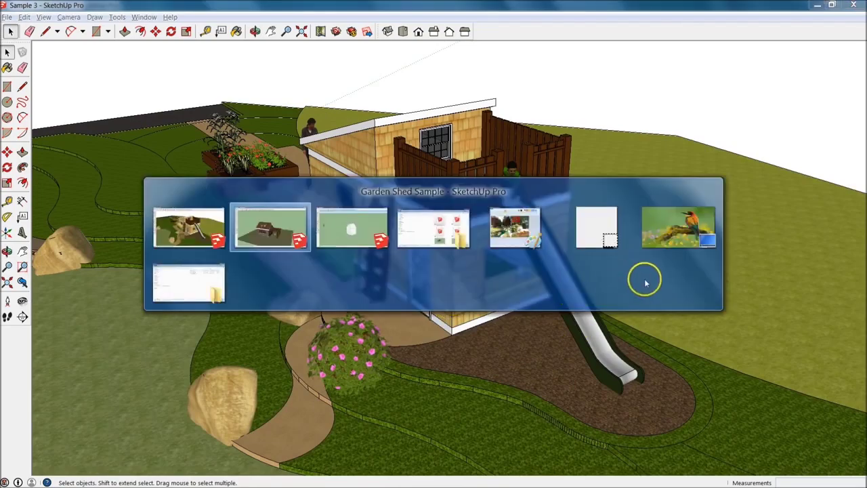
- Switch back to the Untitled house model and orbit to a three-quarter view of the door side
left_click(338, 229)
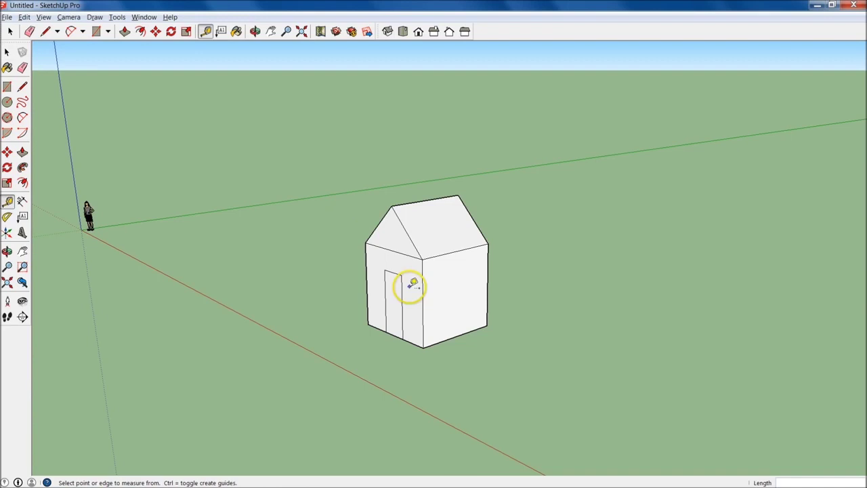
mouse_move(415, 322)
middle_mouse_down()
mouse_move(412, 332)
mouse_move(515, 319)
mouse_move(636, 391)
mouse_move(359, 370)
mouse_move(467, 389)
mouse_move(522, 354)
mouse_move(743, 387)
mouse_move(776, 381)
mouse_move(416, 352)
mouse_move(554, 381)
middle_mouse_up()
key("t")
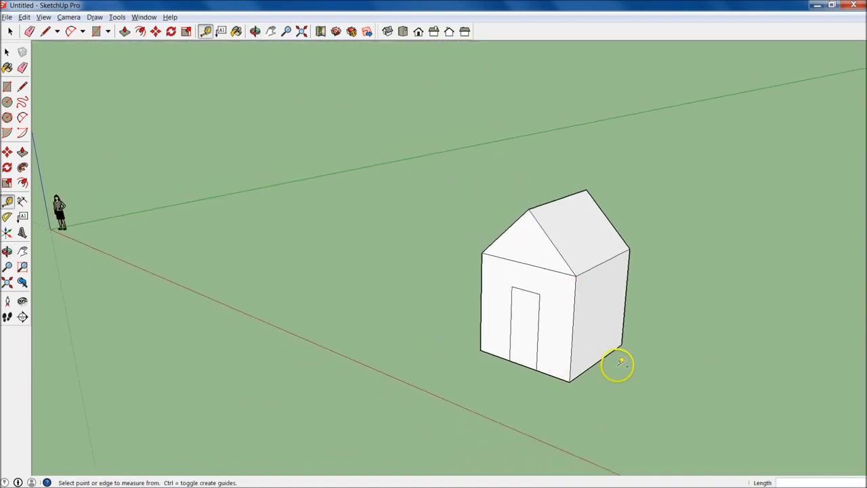
mouse_move(610, 365)
middle_mouse_down()
mouse_move(507, 364)
mouse_move(415, 327)
mouse_move(714, 422)
middle_mouse_up()
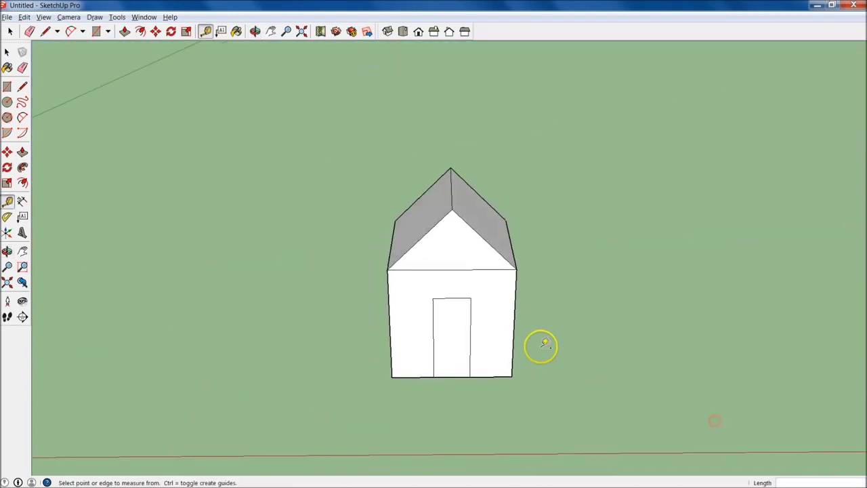
middle_click_drag(525, 341, 533, 299)
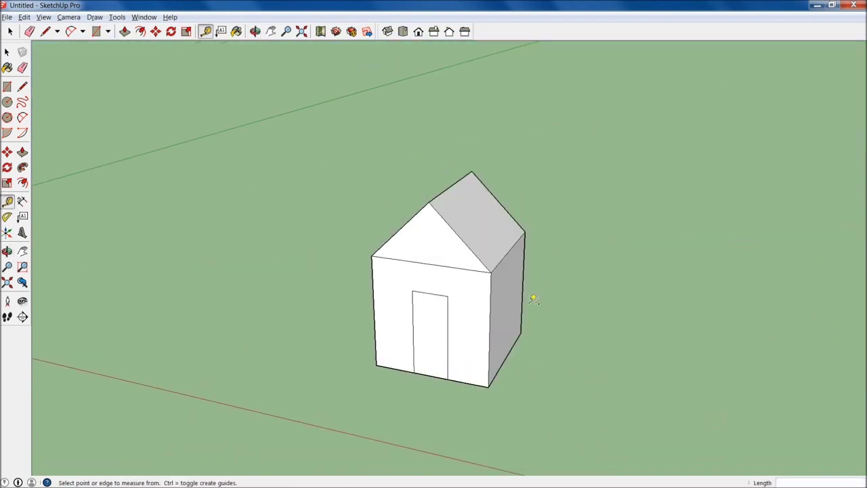